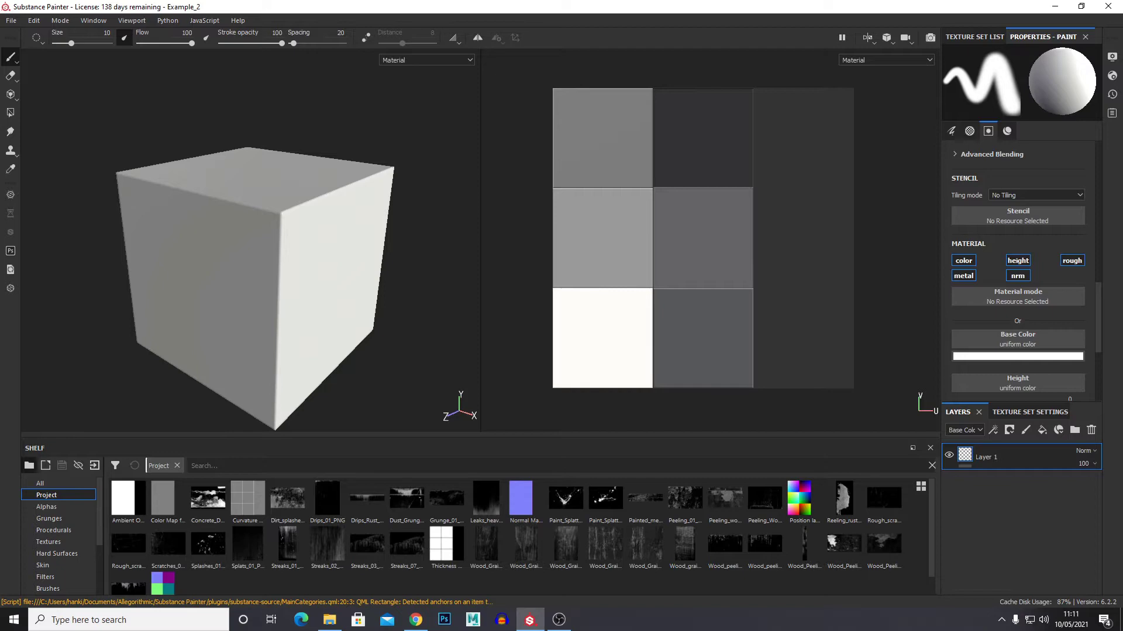
# Switch to File Explorer and bring all the stencil images from the PNGs folder into the shelf for import
pyautogui.click(329, 620)
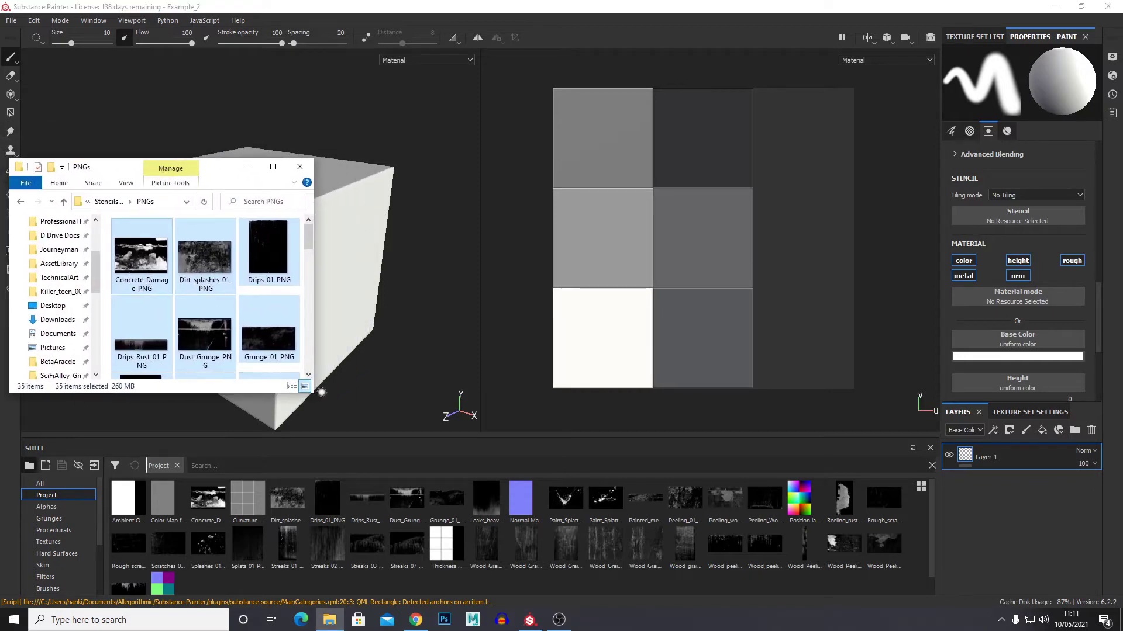
pyautogui.moveTo(322, 393); pyautogui.dragTo(825, 555)
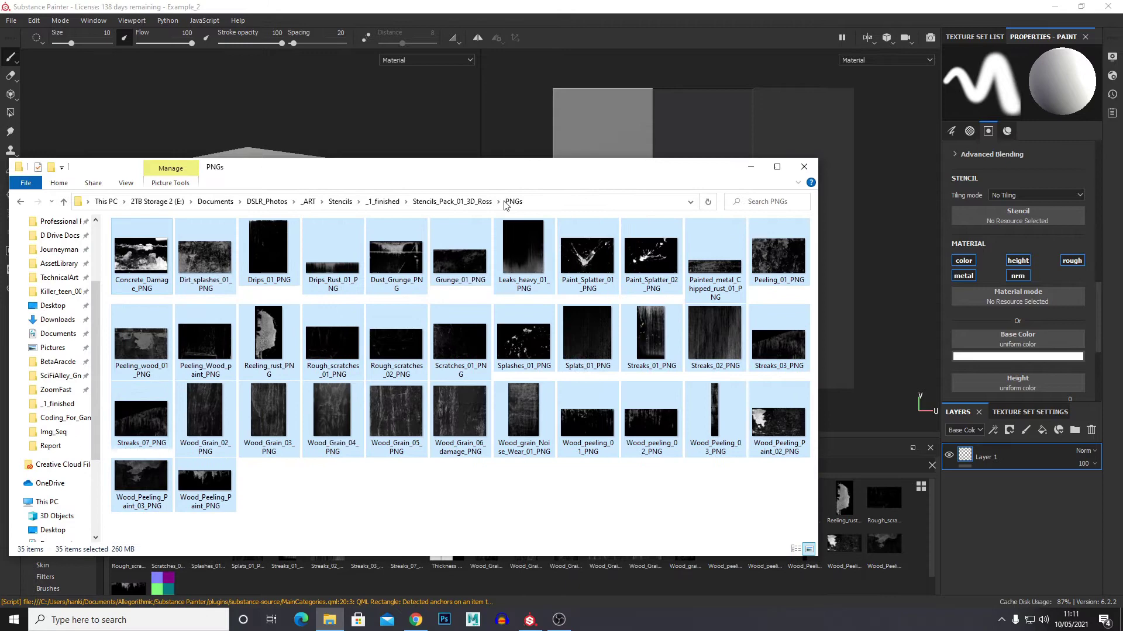
pyautogui.moveTo(425, 163); pyautogui.dragTo(425, 162)
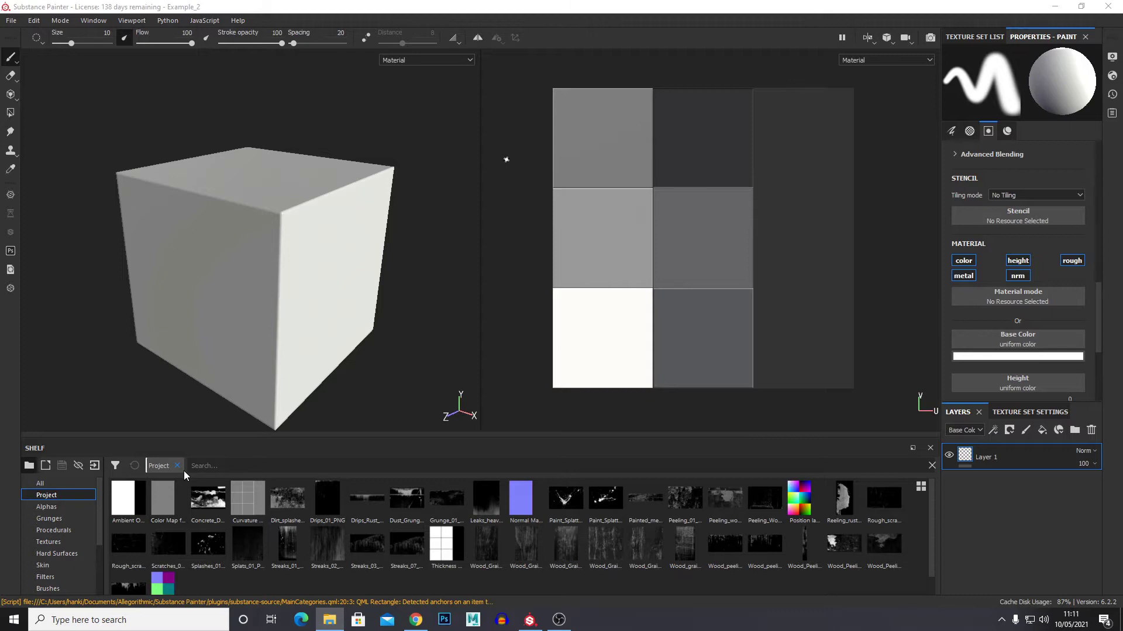
pyautogui.click(82, 484)
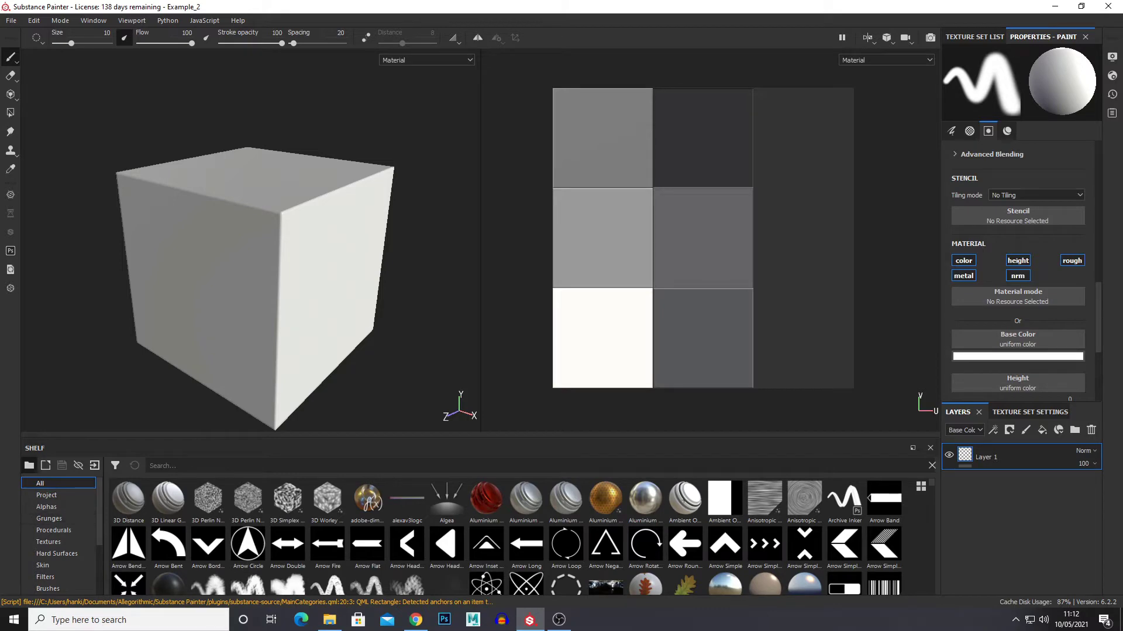
pyautogui.moveTo(0, 446); pyautogui.dragTo(384, 572)
pyautogui.click(512, 224)
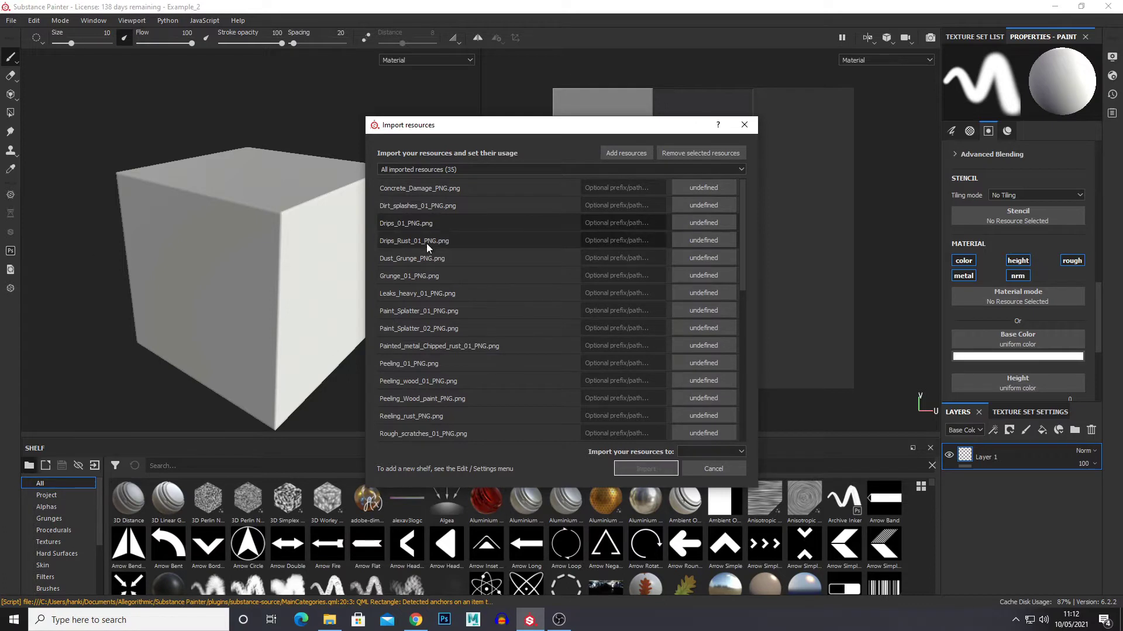
# Set the usage of all listed images to texture and import them into project 'Example_2'
pyautogui.hotkey('ctrl', 'a')
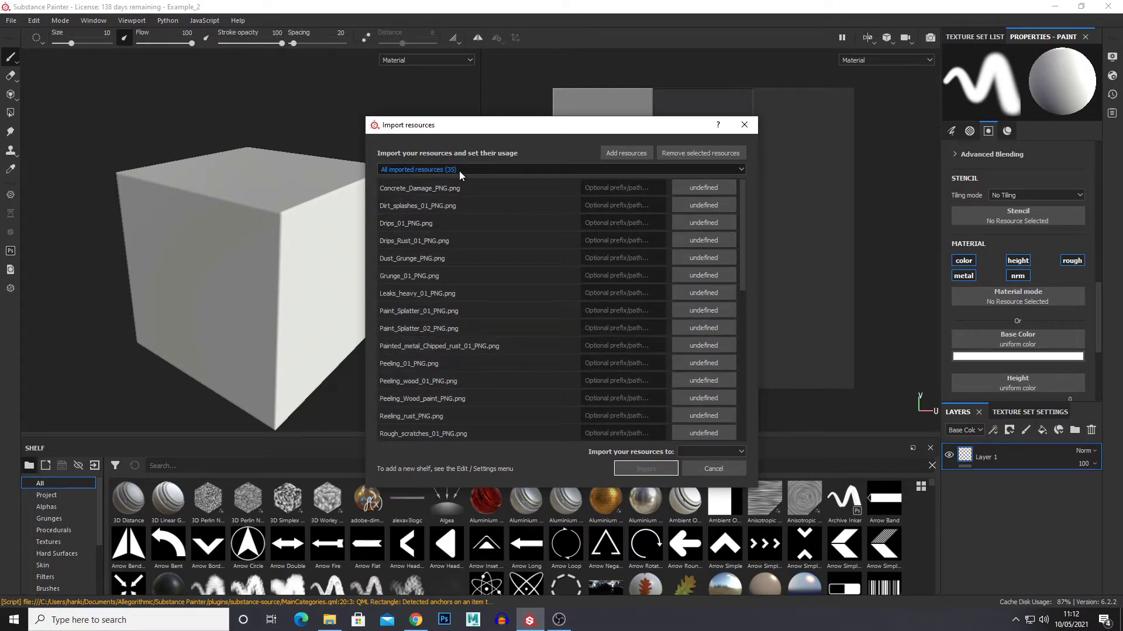
pyautogui.click(718, 187)
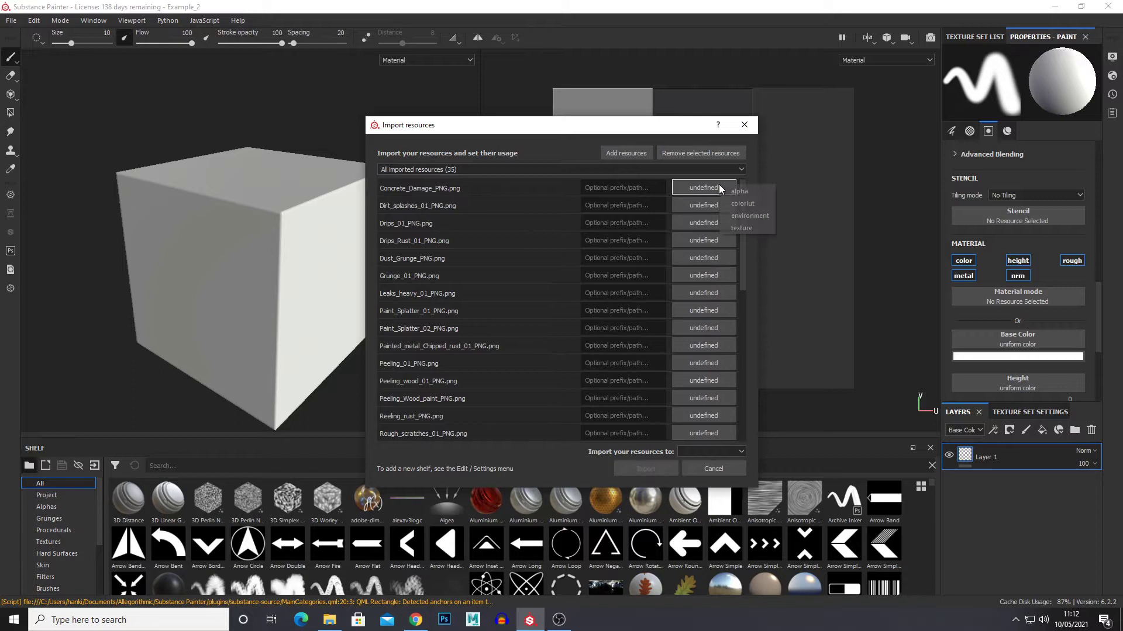
pyautogui.click(741, 228)
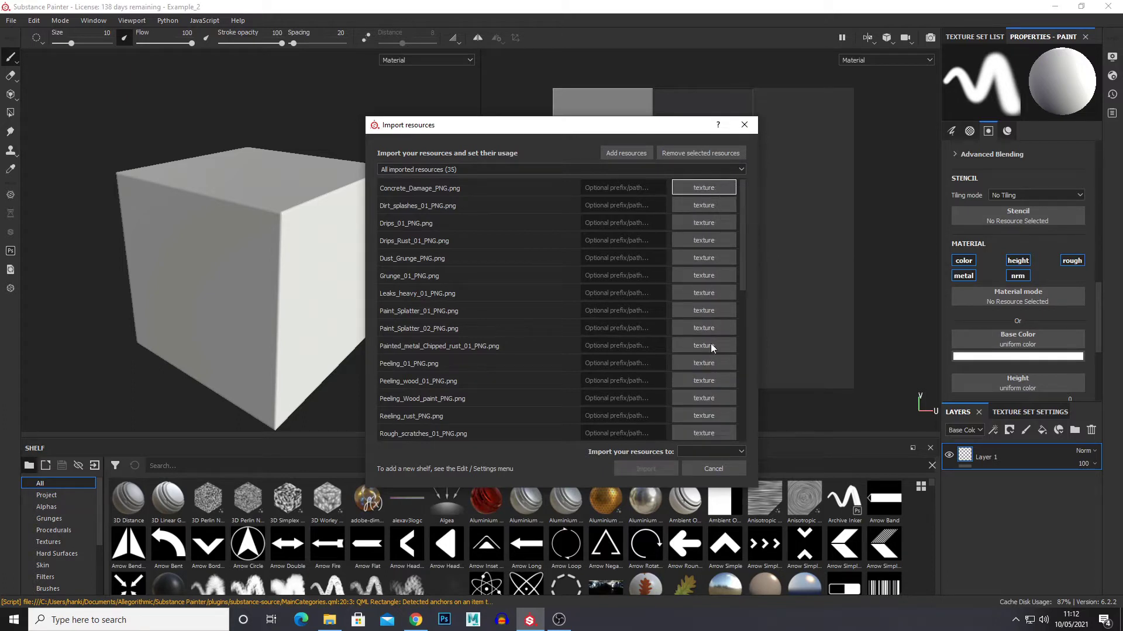
pyautogui.click(700, 456)
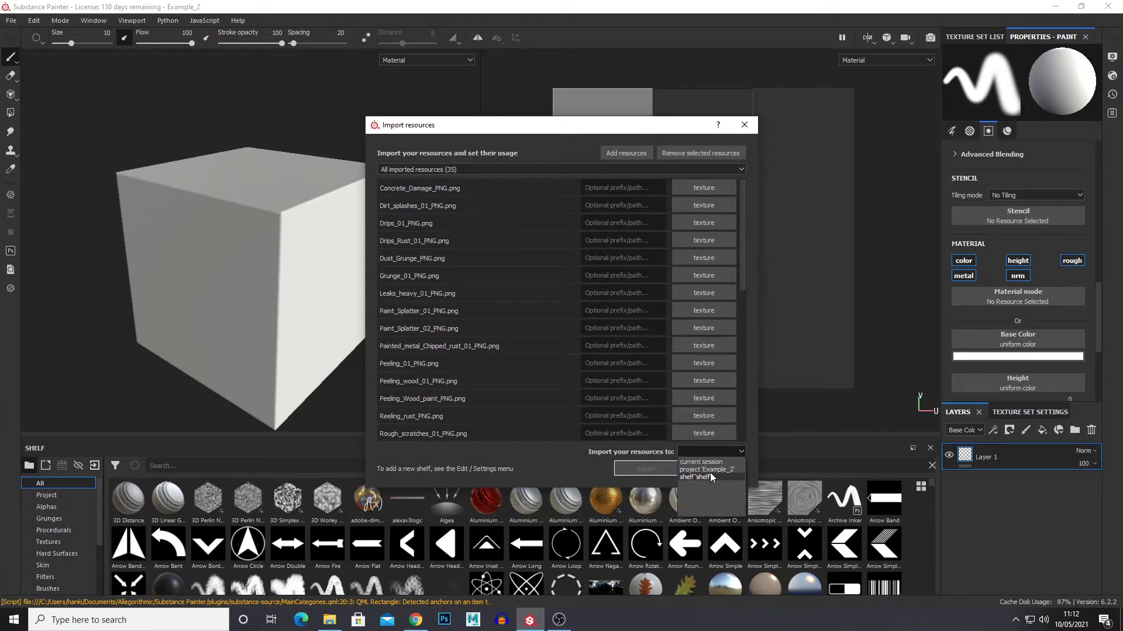
pyautogui.click(711, 470)
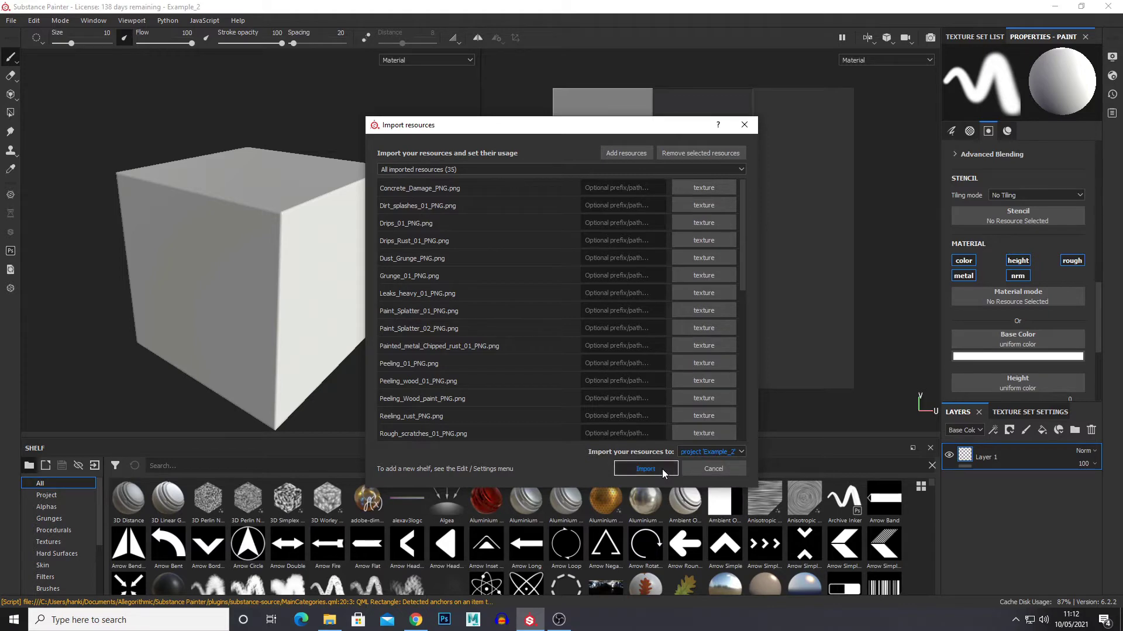
pyautogui.click(662, 469)
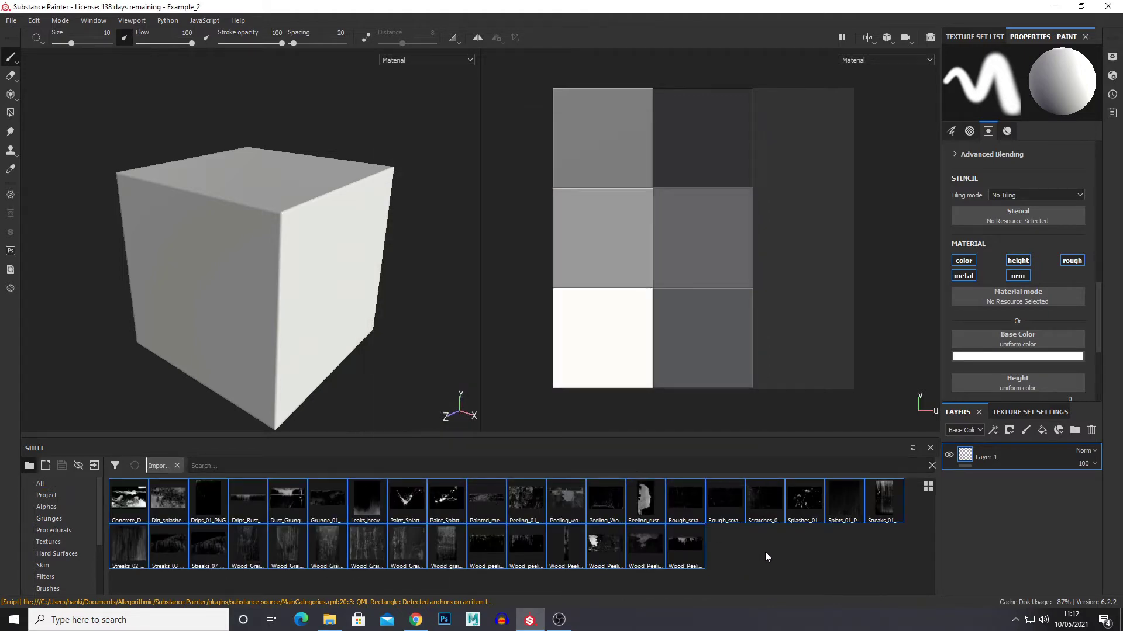
# Search all shelf resources for "conc" and add the Concrete Smooth material as a layer beneath Layer 1
pyautogui.click(57, 484)
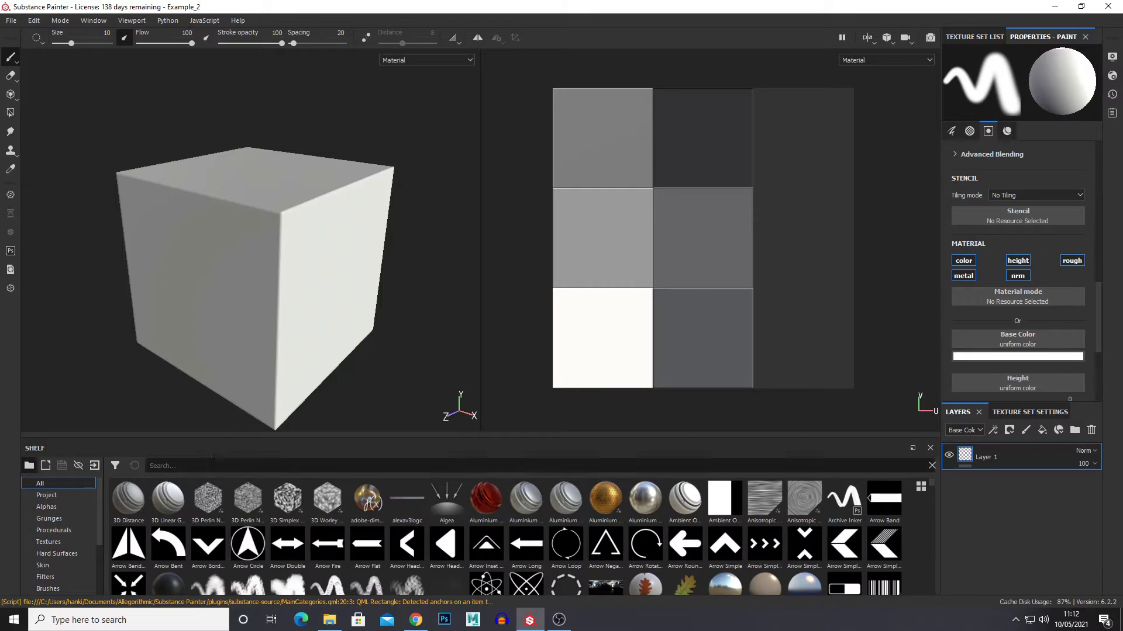
pyautogui.write('conc')
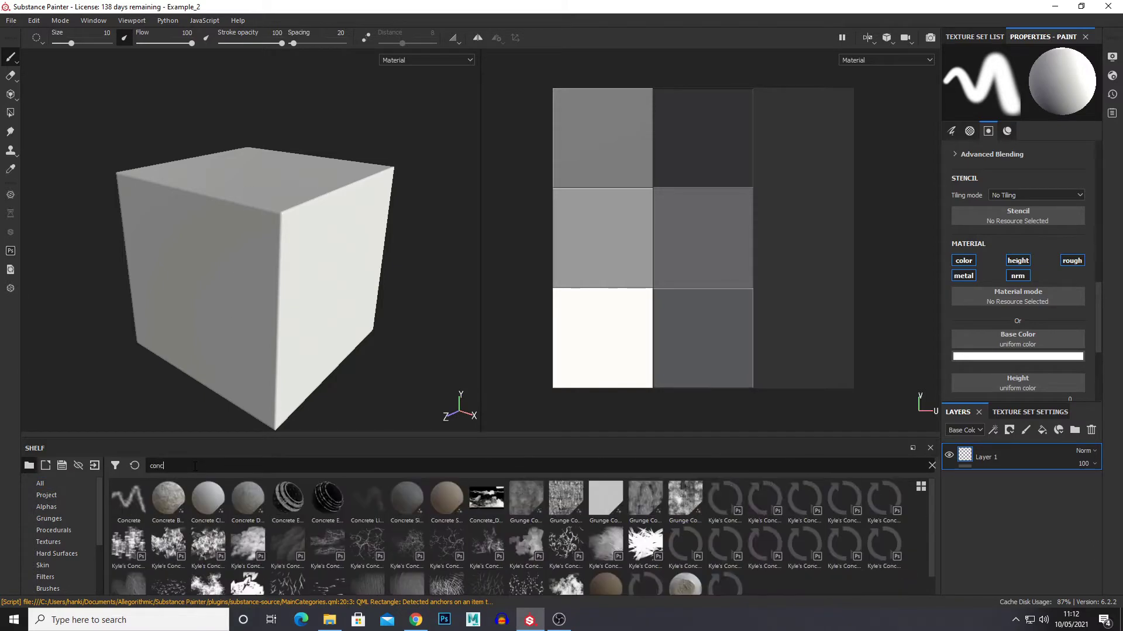
pyautogui.moveTo(450, 502)
pyautogui.moveTo(450, 501); pyautogui.dragTo(1015, 486)
pyautogui.keyDown('alt'); pyautogui.moveTo(148, 187); pyautogui.dragTo(304, 327); pyautogui.keyUp('alt')
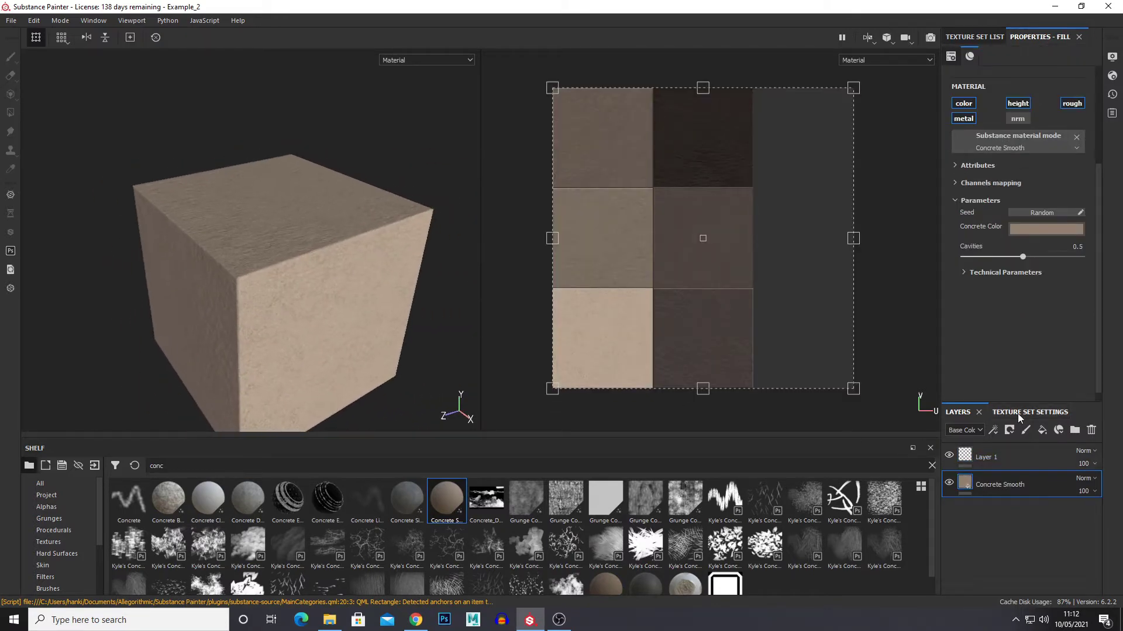
# Show the project's resources in an enlarged shelf and look over the stencil images in File Explorer's PNGs folder
pyautogui.click(46, 495)
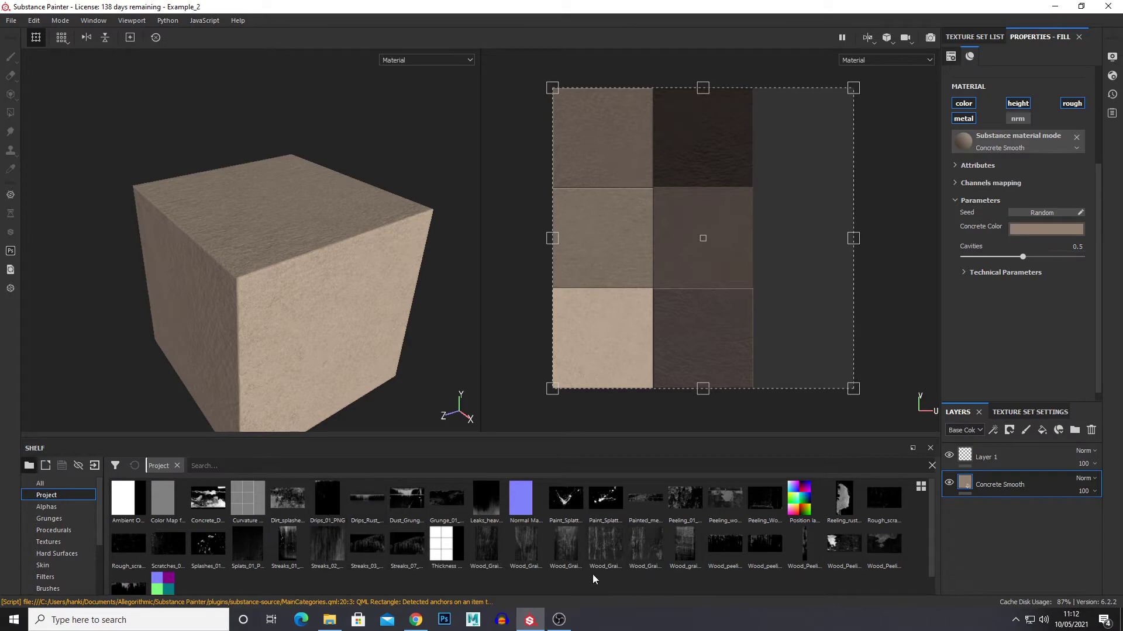
pyautogui.moveTo(564, 439); pyautogui.dragTo(571, 286)
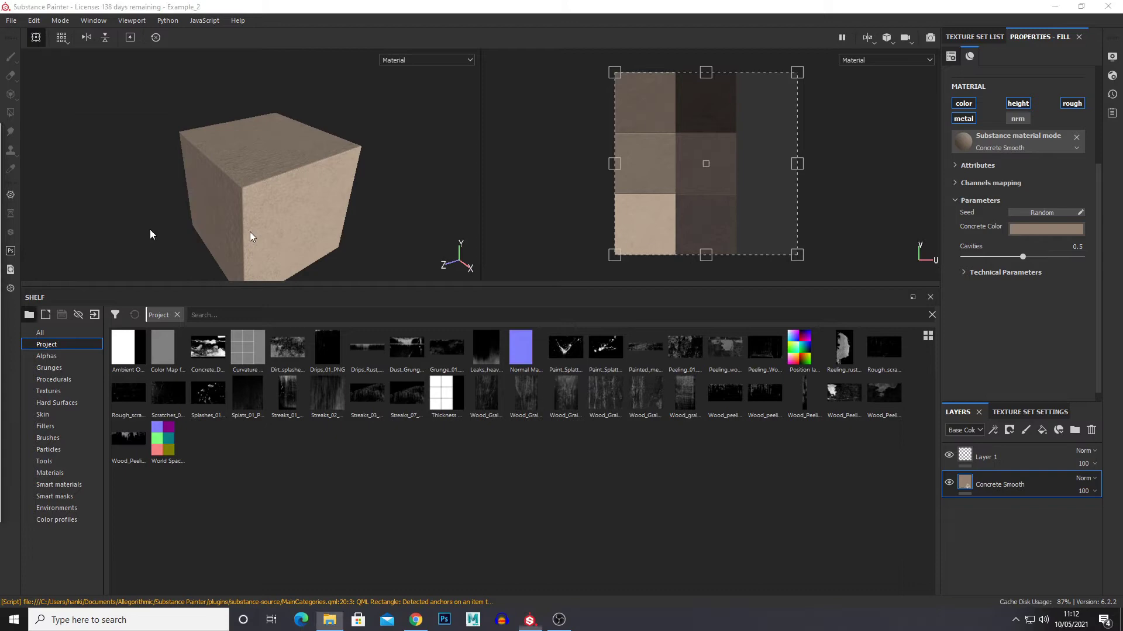
pyautogui.hotkey('alt', 'Tab')
pyautogui.click(521, 340)
pyautogui.keyDown('ctrl'); pyautogui.scroll(1, 547, 293); pyautogui.keyUp('ctrl')
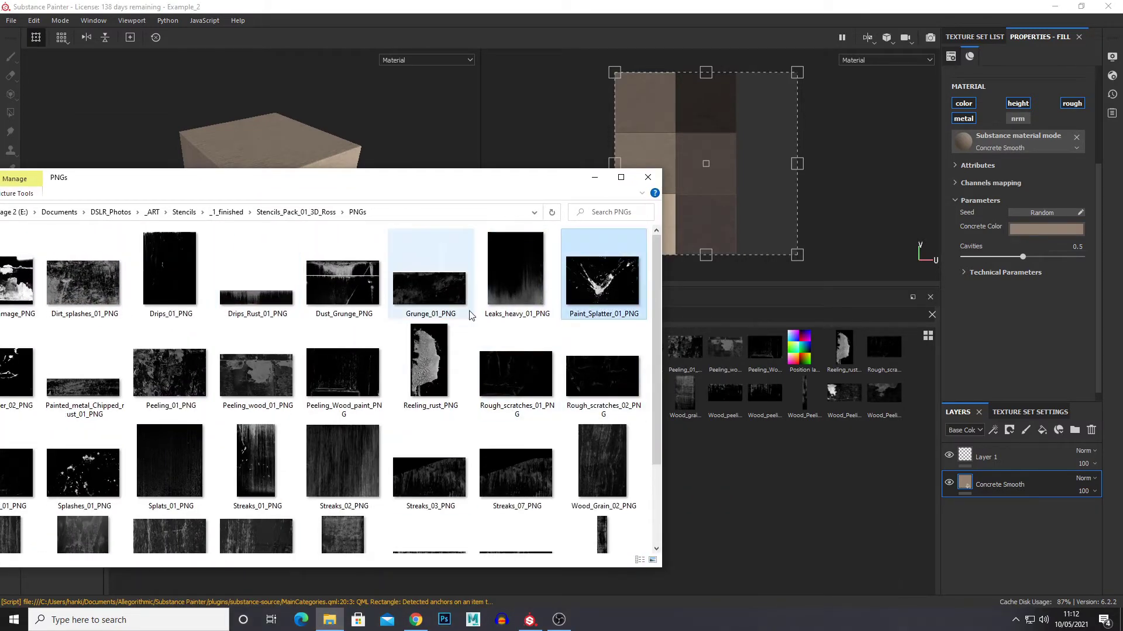
pyautogui.hotkey('alt', 'Tab')
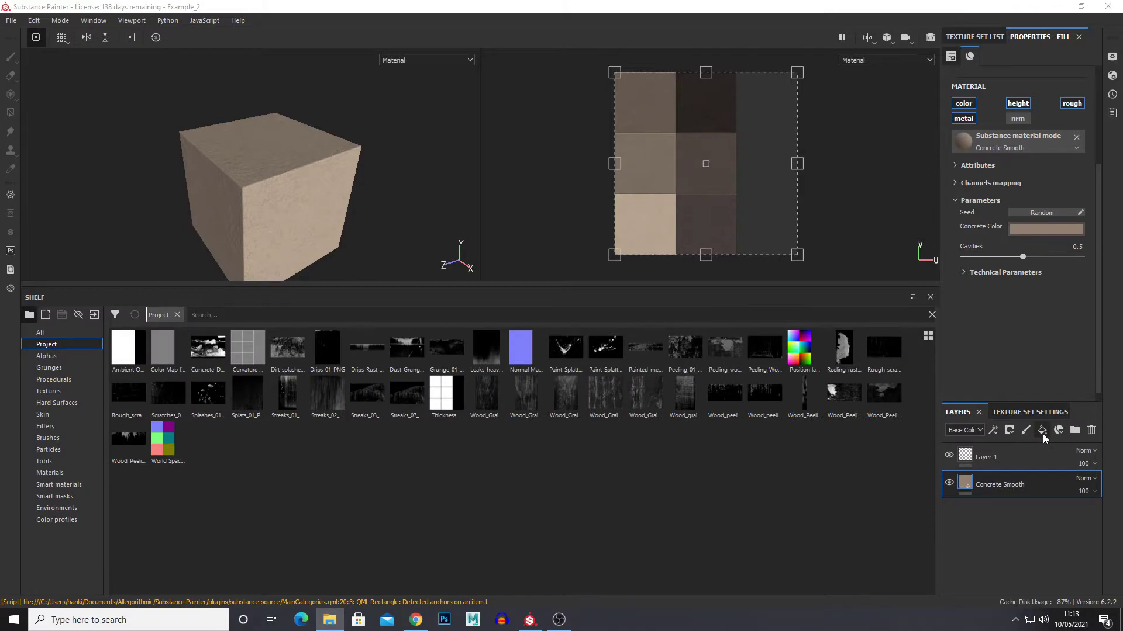
# Add a fill layer between Layer 1 and the Concrete Smooth layer
pyautogui.click(1042, 431)
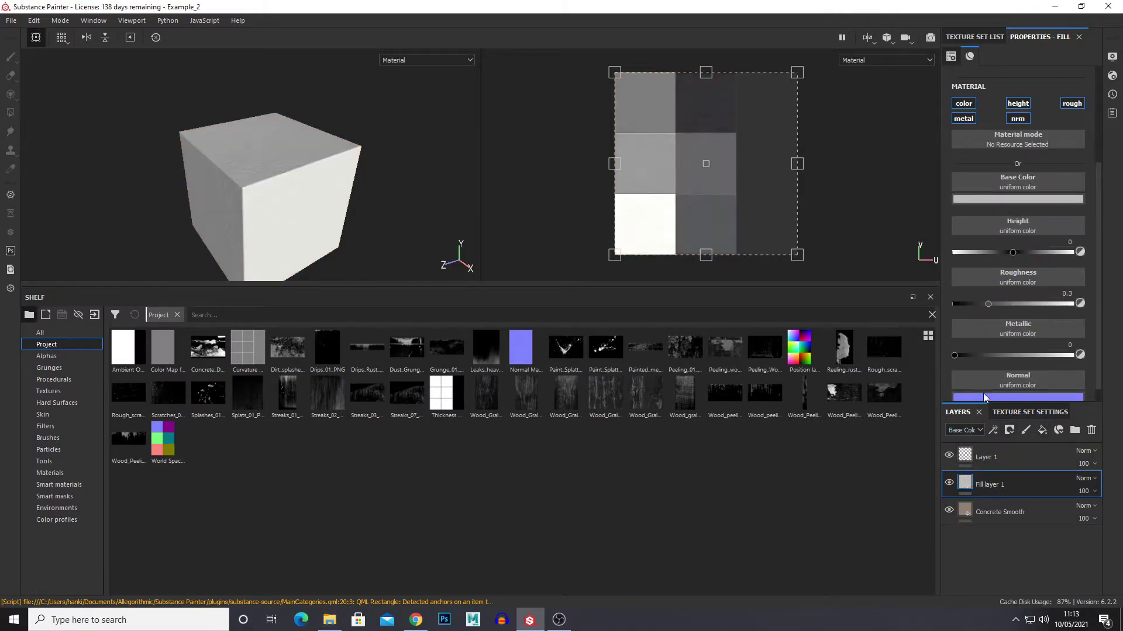
pyautogui.scroll(5, 327, 205)
pyautogui.keyDown('alt'); pyautogui.moveTo(328, 202); pyautogui.dragTo(361, 189); pyautogui.keyUp('alt')
pyautogui.scroll(3, 346, 188)
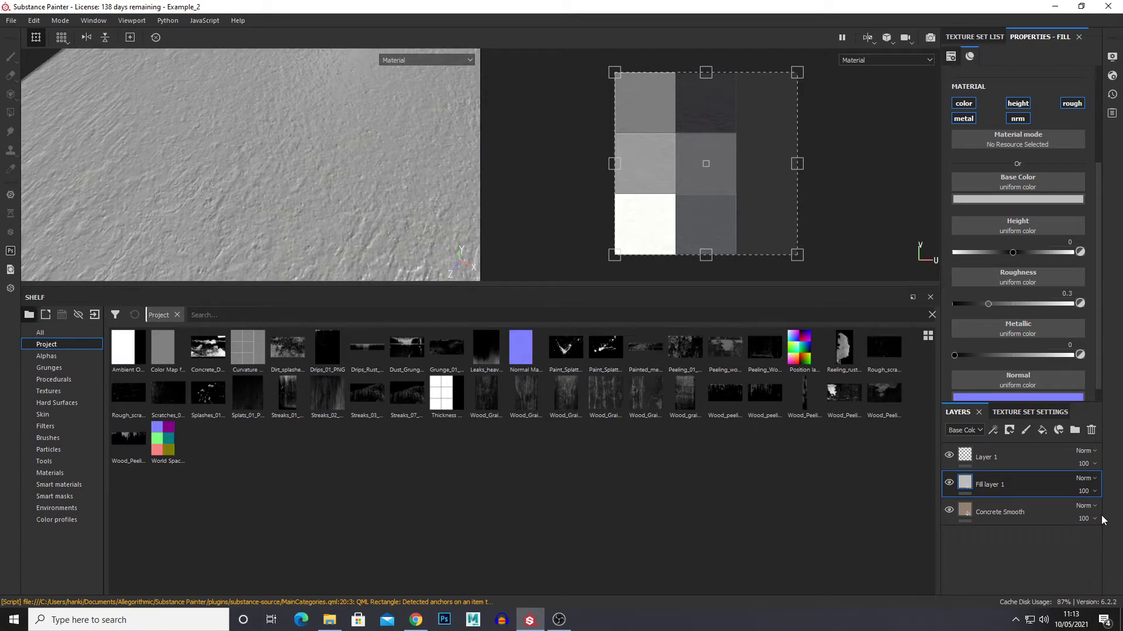
# For the Height channel, set the fill layer's blending mode to Normal and its opacity to 51
pyautogui.click(971, 434)
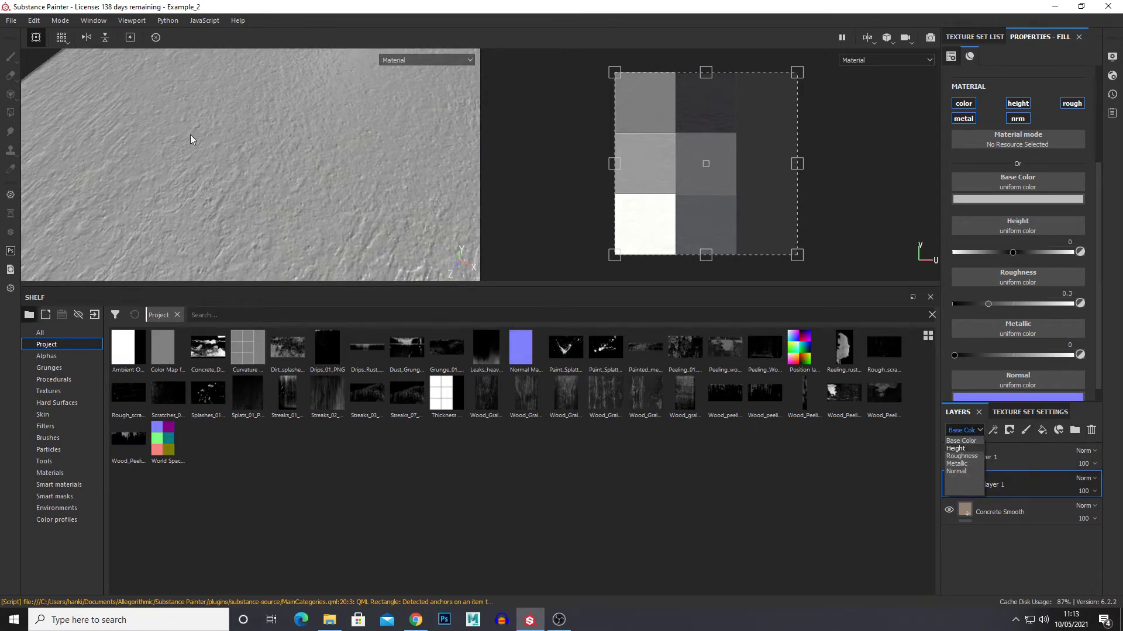
pyautogui.click(955, 449)
pyautogui.click(1083, 478)
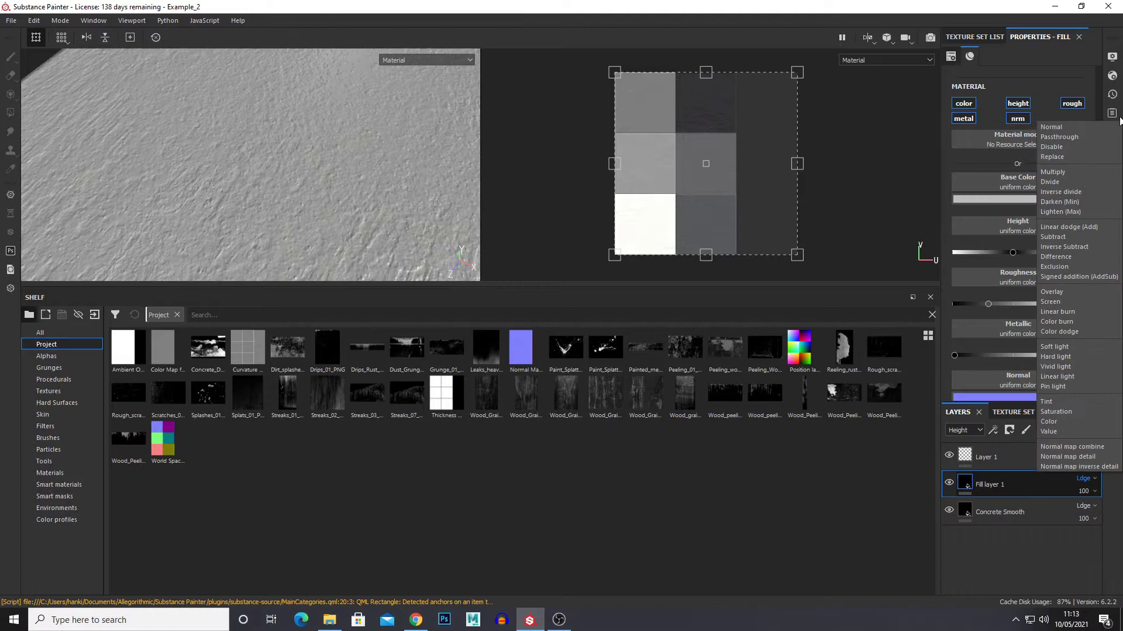
pyautogui.click(1073, 124)
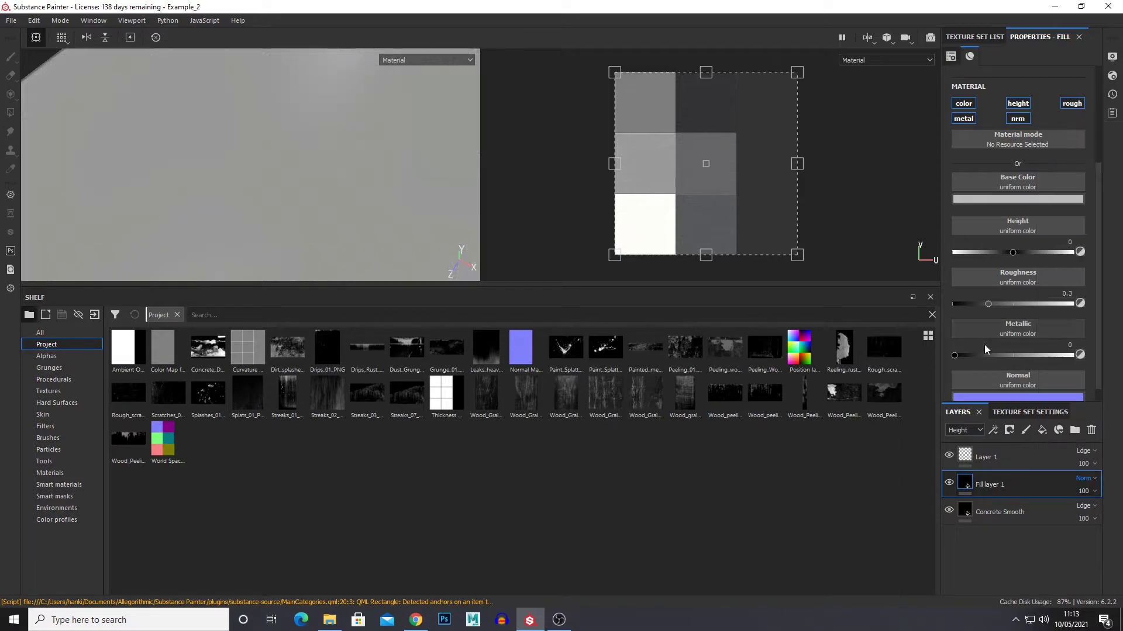
pyautogui.click(1086, 494)
pyautogui.moveTo(1114, 514); pyautogui.dragTo(1092, 516)
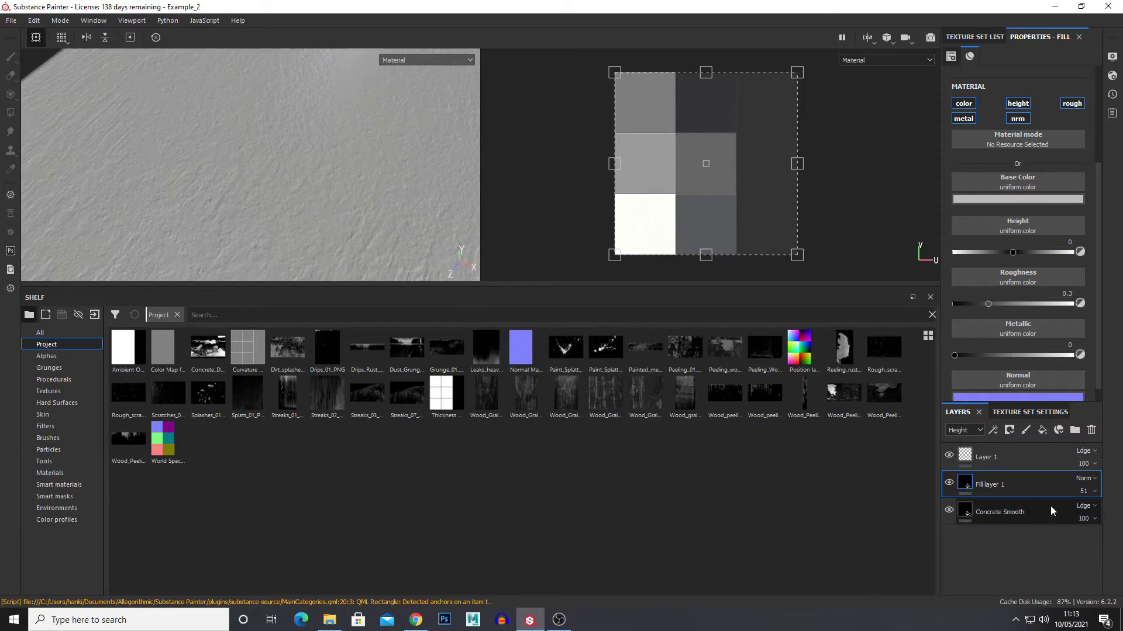
# Set the fill layer's roughness to 0.2415 and its metallic value to 0.0725
pyautogui.scroll(-1, 994, 305)
pyautogui.moveTo(989, 287); pyautogui.dragTo(980, 286)
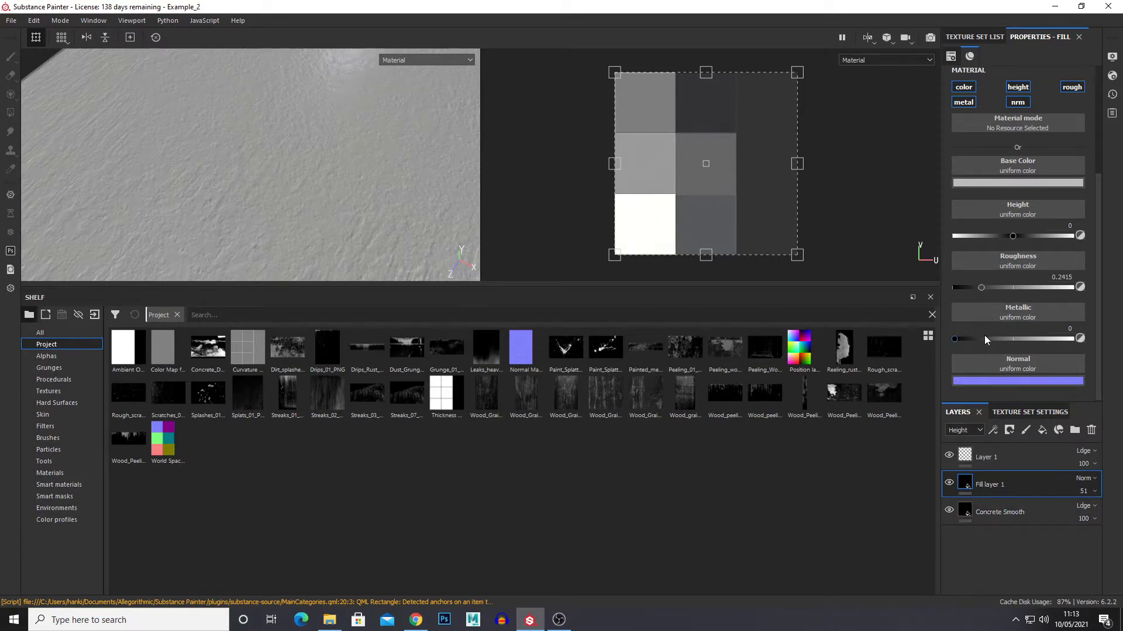
pyautogui.moveTo(966, 339); pyautogui.dragTo(960, 340)
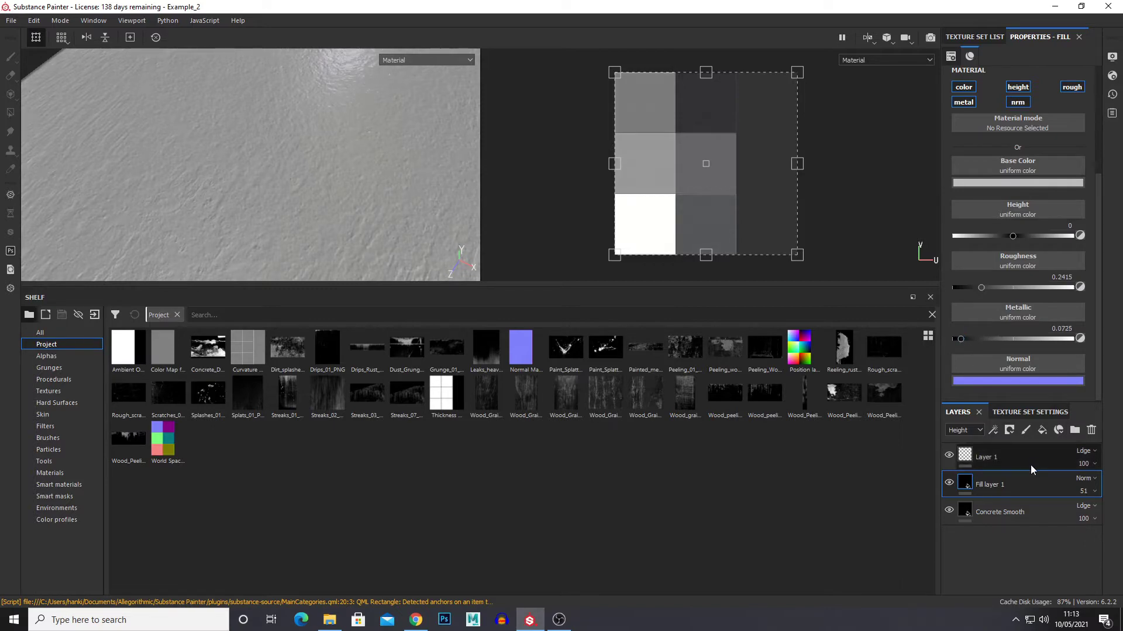
# Add a black mask to the fill layer
pyautogui.rightClick(1036, 478)
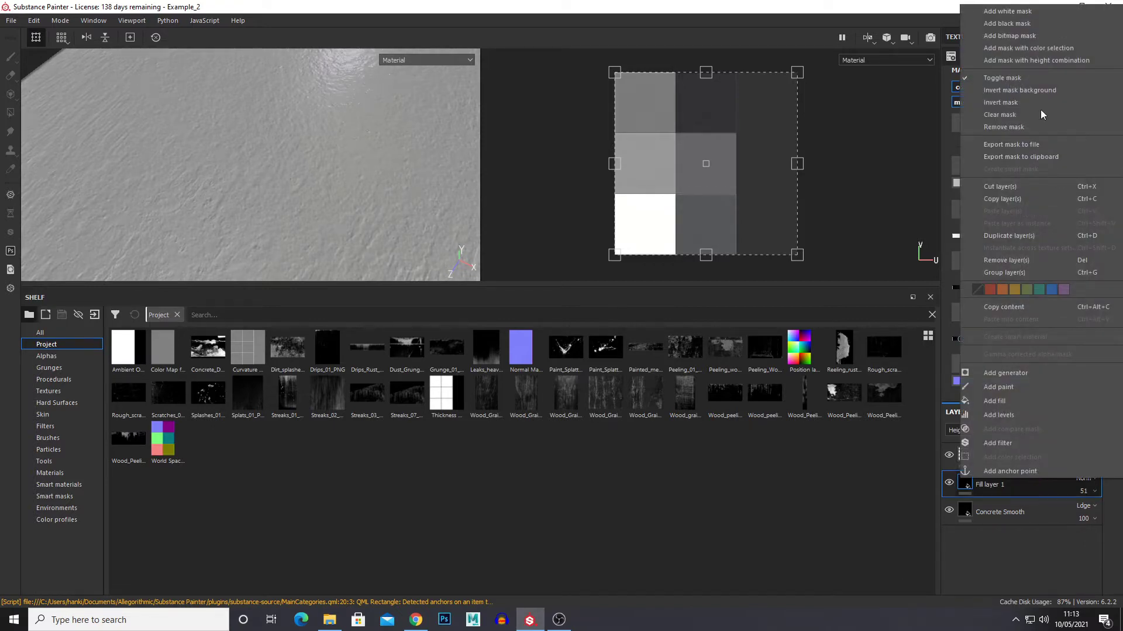
pyautogui.click(1012, 25)
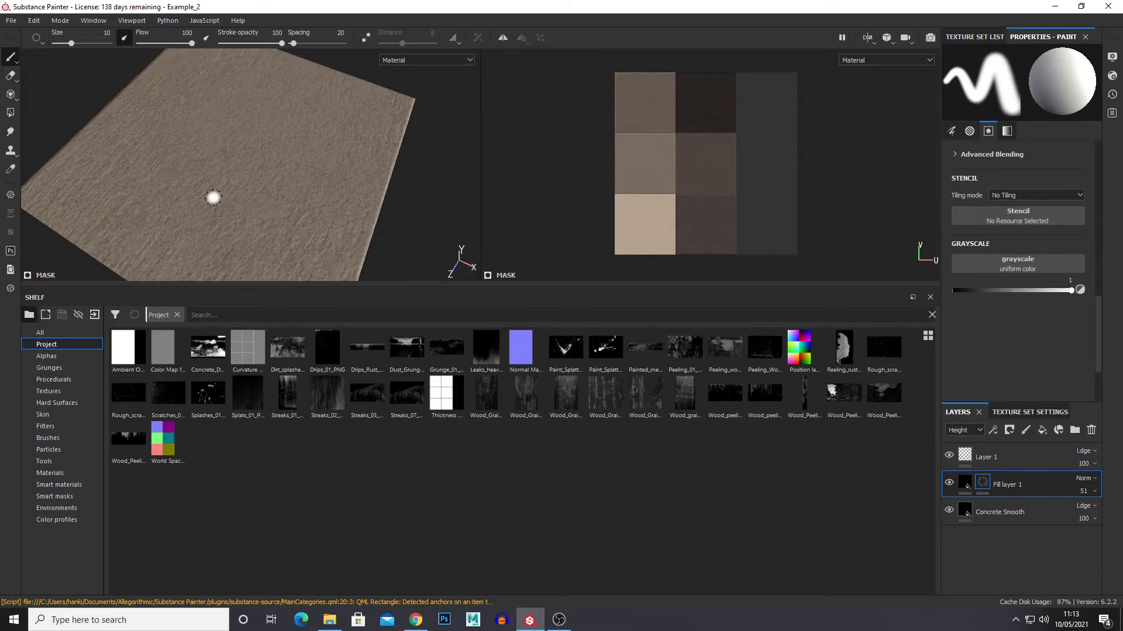
# Activate the Projection tool on the fill layer's mask and assign Paint_Splatter_02_PNG as its grayscale image
pyautogui.scroll(-5, 213, 198)
pyautogui.keyDown('alt'); pyautogui.moveTo(228, 239); pyautogui.dragTo(246, 172); pyautogui.keyUp('alt')
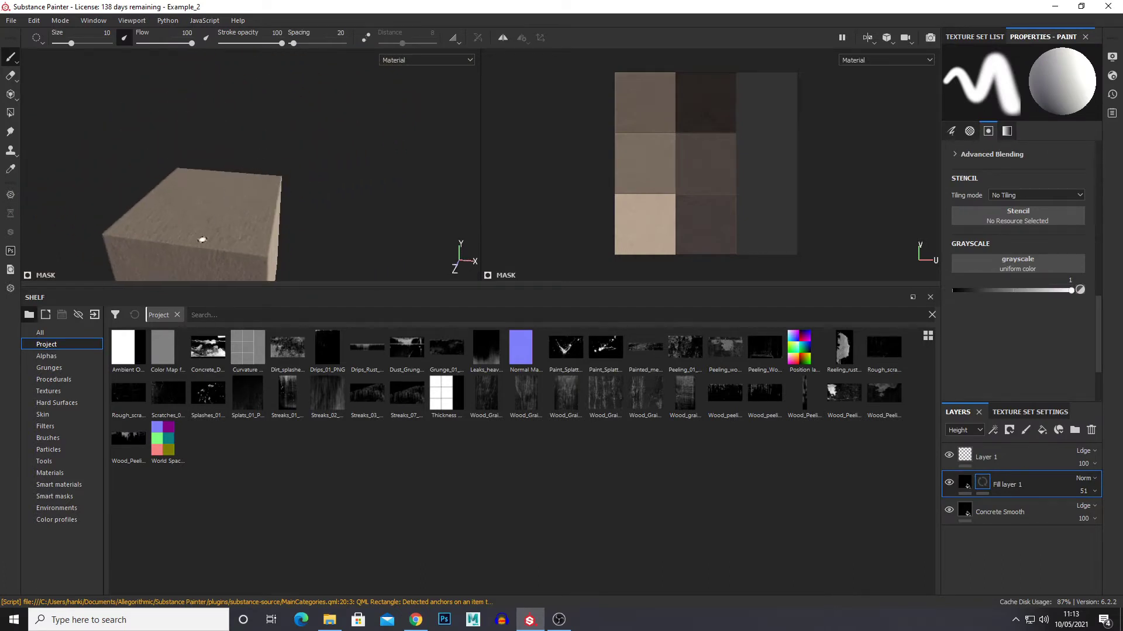
pyautogui.keyDown('alt'); pyautogui.moveTo(202, 240); pyautogui.dragTo(158, 156); pyautogui.keyUp('alt')
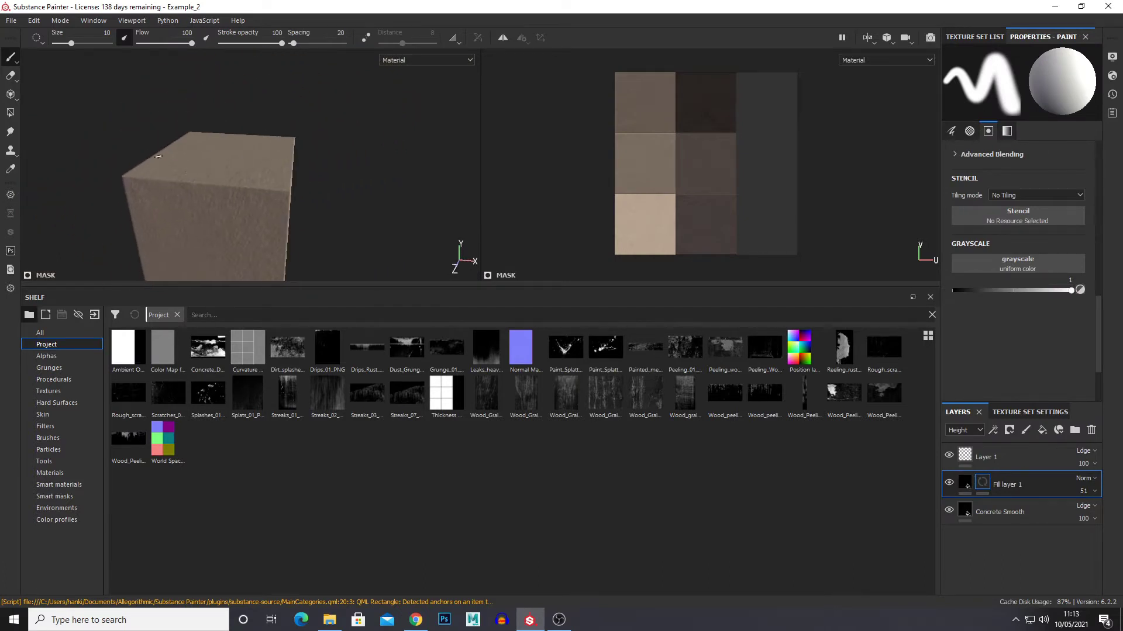
pyautogui.click(10, 95)
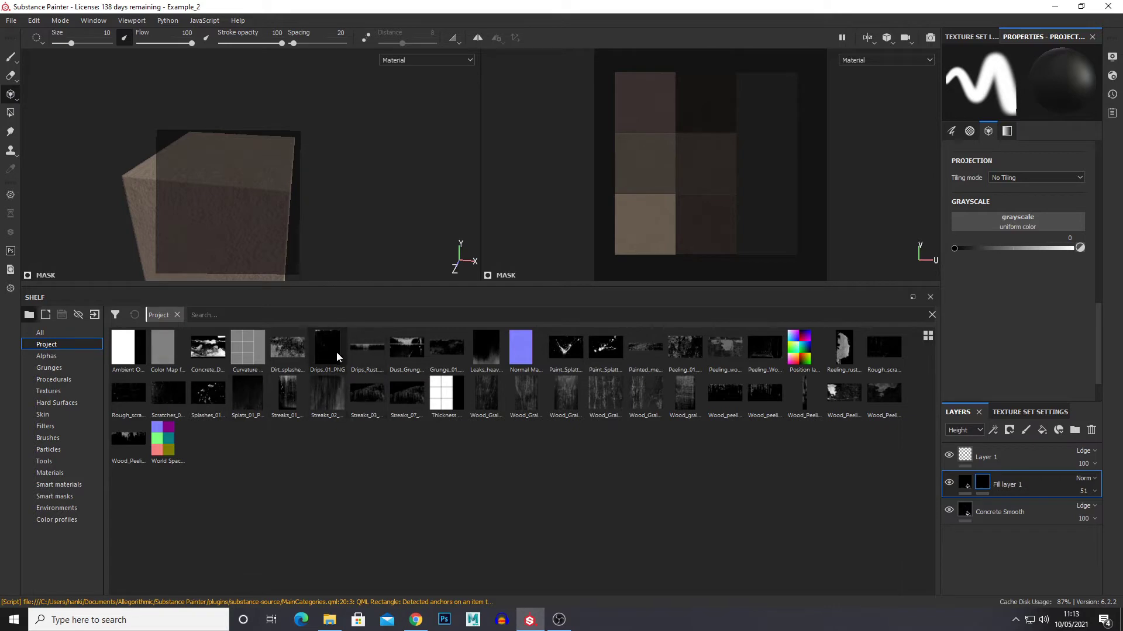
pyautogui.scroll(10, 1029, 276)
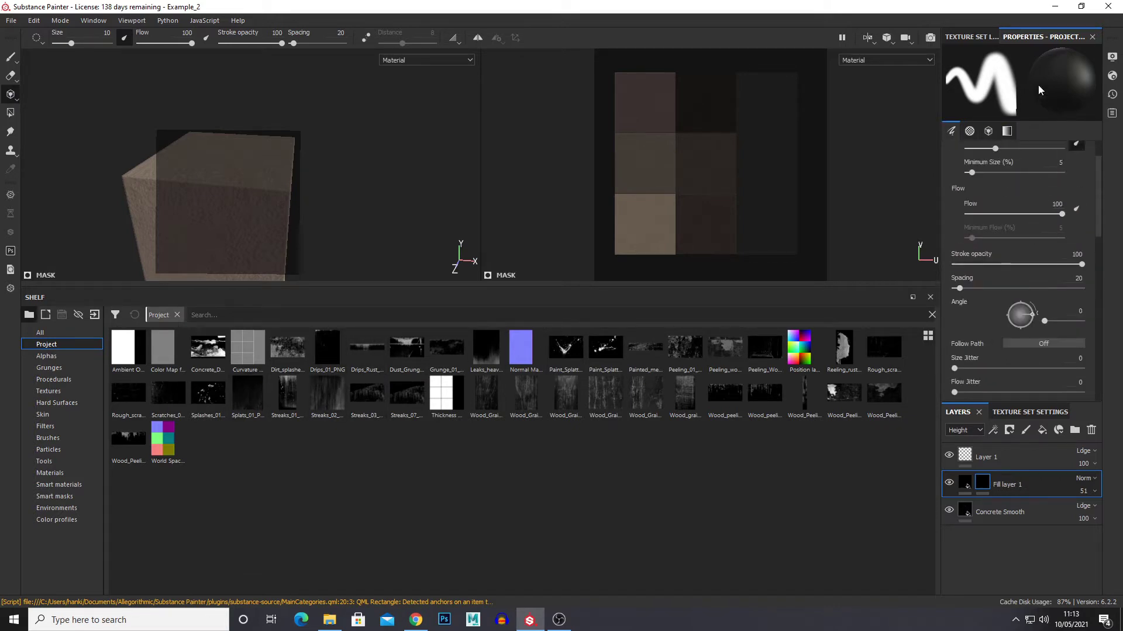
pyautogui.scroll(-10, 1035, 167)
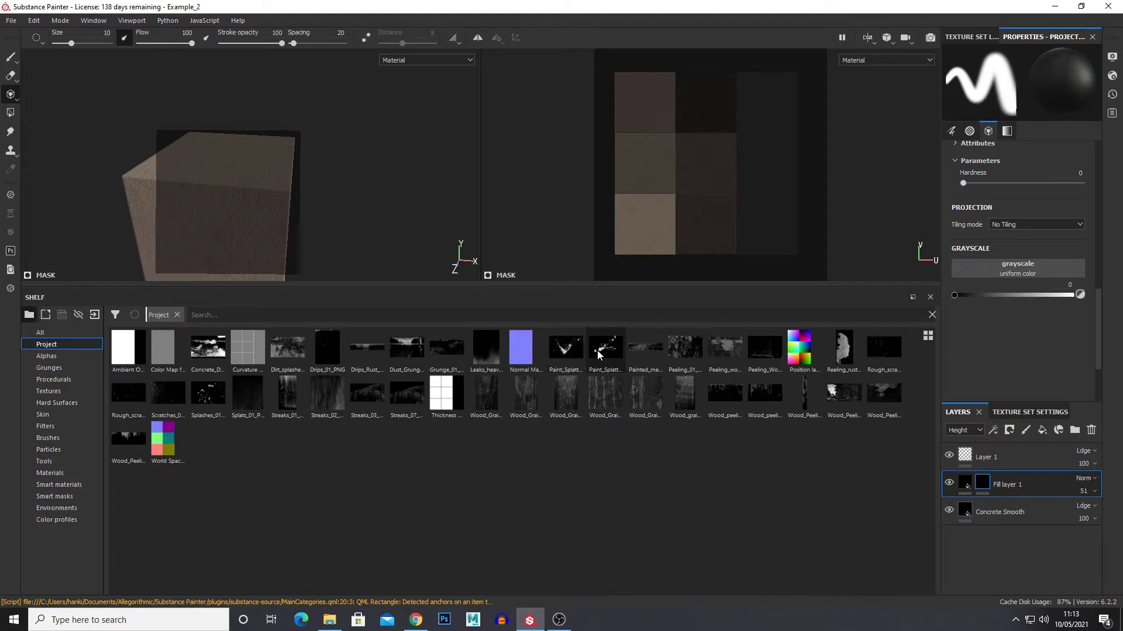
pyautogui.moveTo(575, 345)
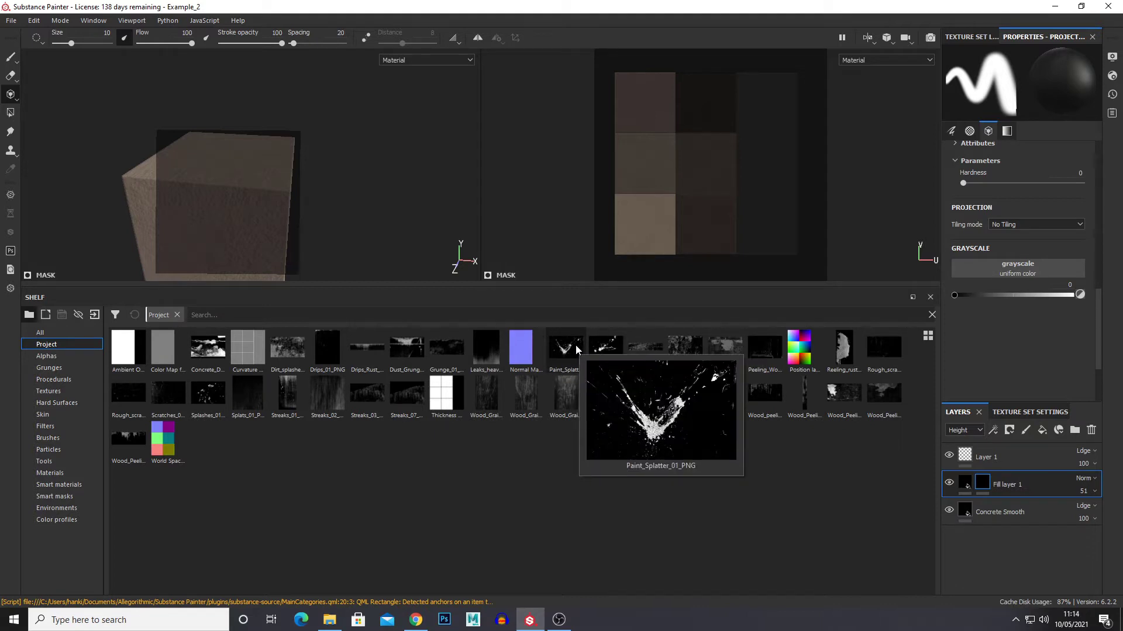
pyautogui.moveTo(605, 346); pyautogui.dragTo(1029, 269)
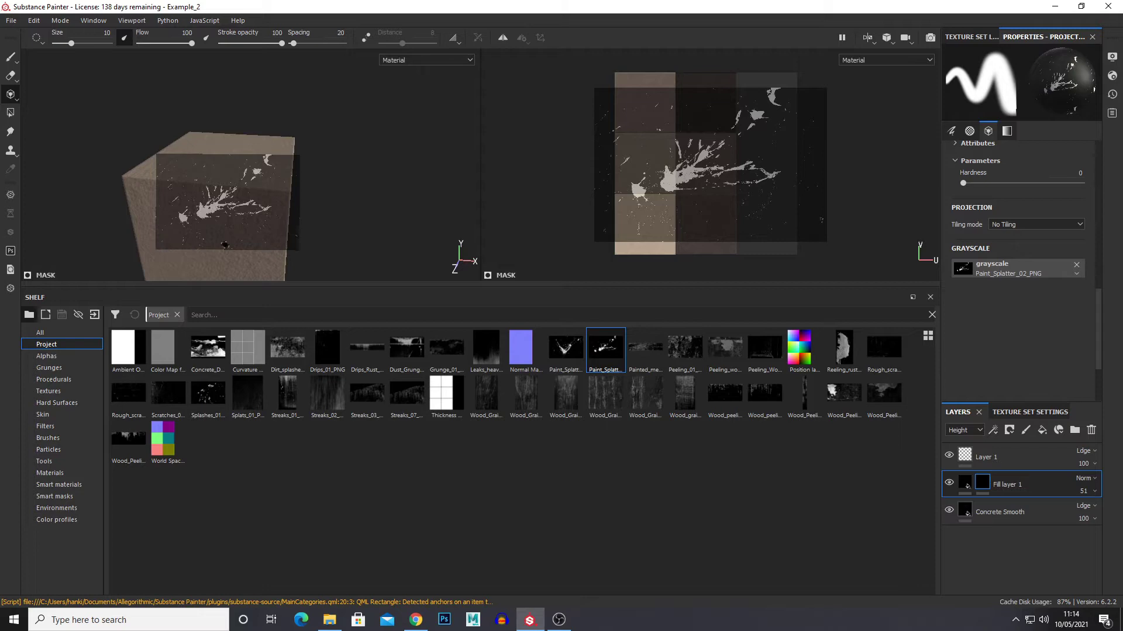
# Enlarge the viewports, then set the projection brush size to 69.15 and project the splatter across the cube's upper front edge
pyautogui.moveTo(409, 288); pyautogui.dragTo(409, 457)
pyautogui.moveTo(299, 321)
pyautogui.keyDown('alt'); pyautogui.mouseDown()
pyautogui.moveTo(326, 308)
pyautogui.moveTo(310, 251)
pyautogui.moveTo(303, 306)
pyautogui.mouseUp(); pyautogui.keyUp('alt')
pyautogui.moveTo(251, 297)
pyautogui.mouseDown()
pyautogui.moveTo(261, 263)
pyautogui.moveTo(250, 286)
pyautogui.mouseUp()
pyautogui.moveTo(71, 39); pyautogui.dragTo(100, 42)
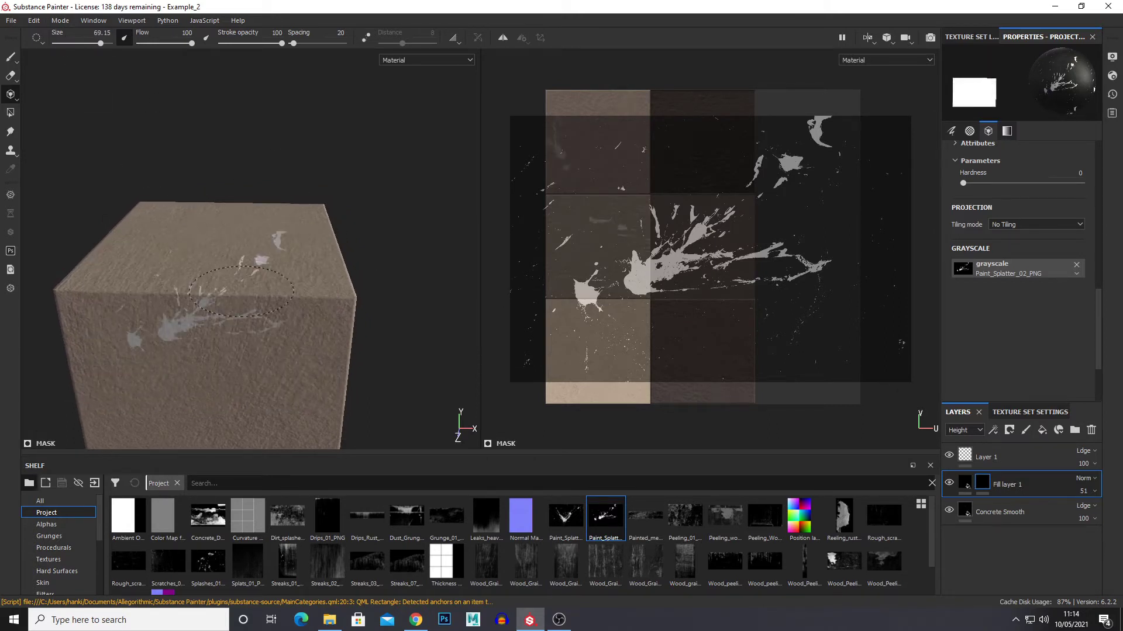
# Project the paint splatter onto a single cube face viewed straight on
pyautogui.scroll(-5, 304, 177)
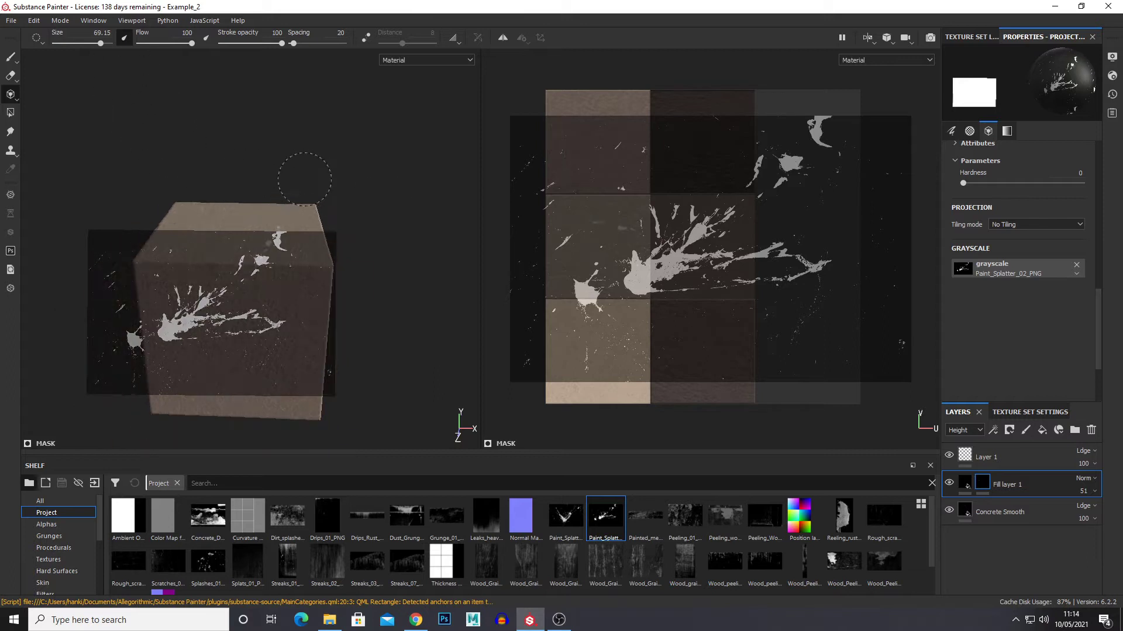
pyautogui.scroll(3, 314, 180)
pyautogui.keyDown('alt'); pyautogui.moveTo(313, 179); pyautogui.dragTo(404, 222); pyautogui.keyUp('alt')
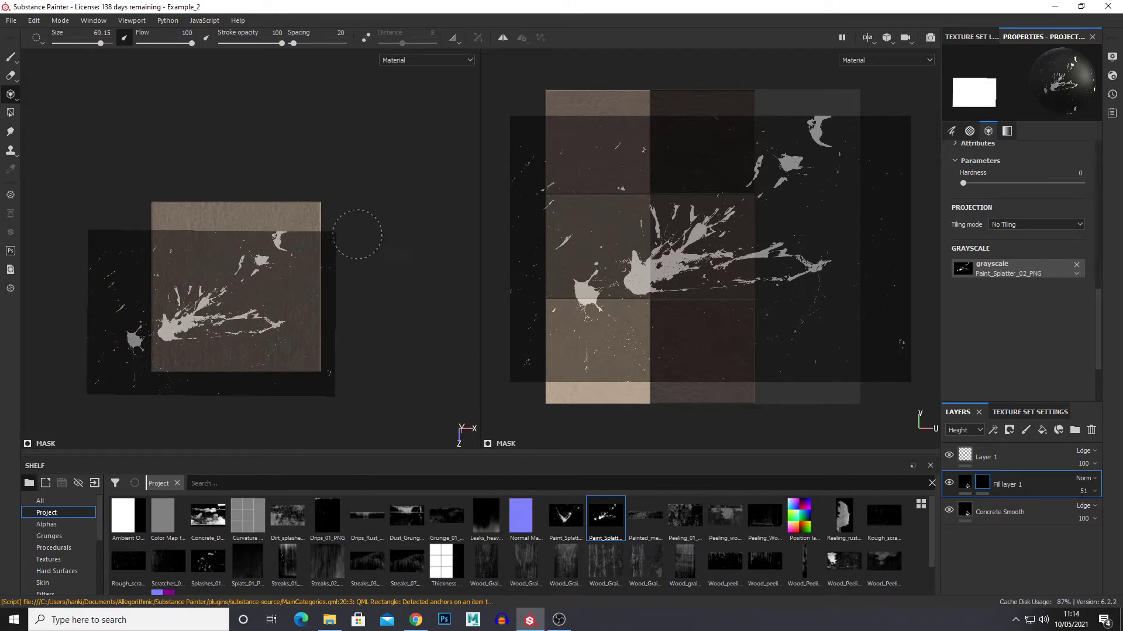
pyautogui.keyDown('alt'); pyautogui.moveTo(345, 306); pyautogui.dragTo(378, 154); pyautogui.keyUp('alt')
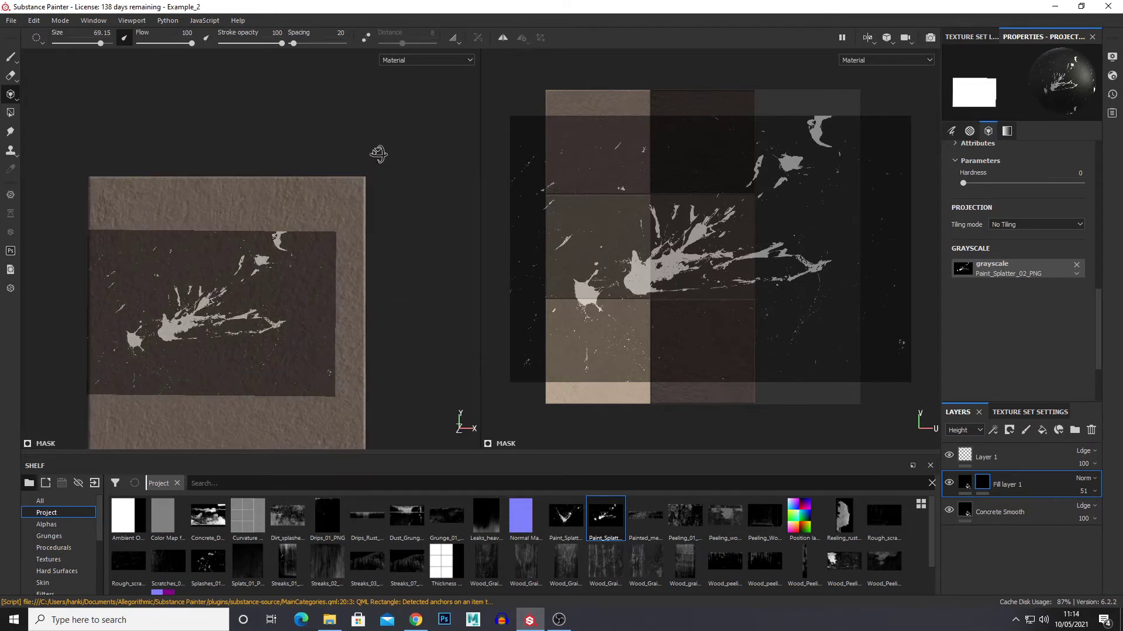
pyautogui.click(891, 41)
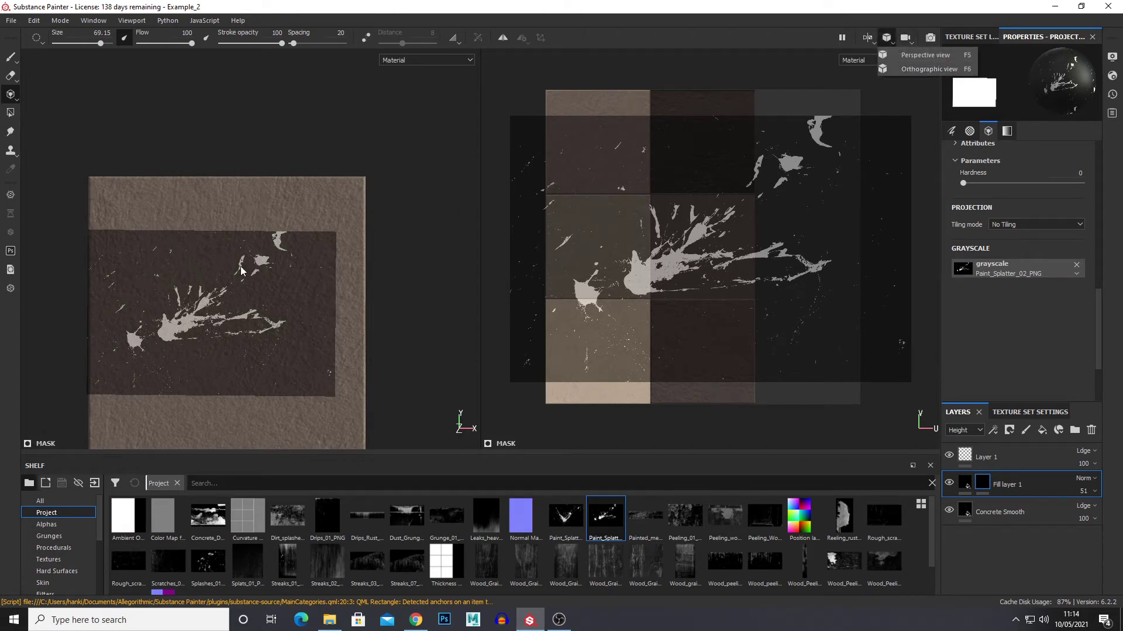
pyautogui.click(291, 235)
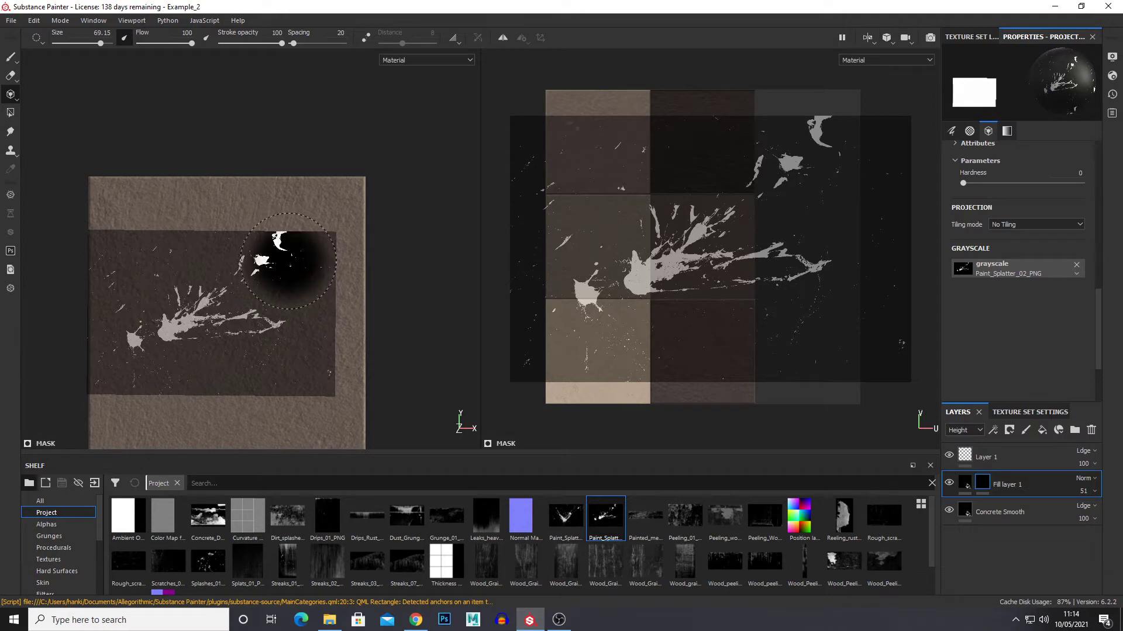
pyautogui.scroll(-2, 297, 259)
pyautogui.moveTo(286, 246)
pyautogui.mouseDown()
pyautogui.moveTo(95, 339)
pyautogui.moveTo(281, 224)
pyautogui.mouseUp()
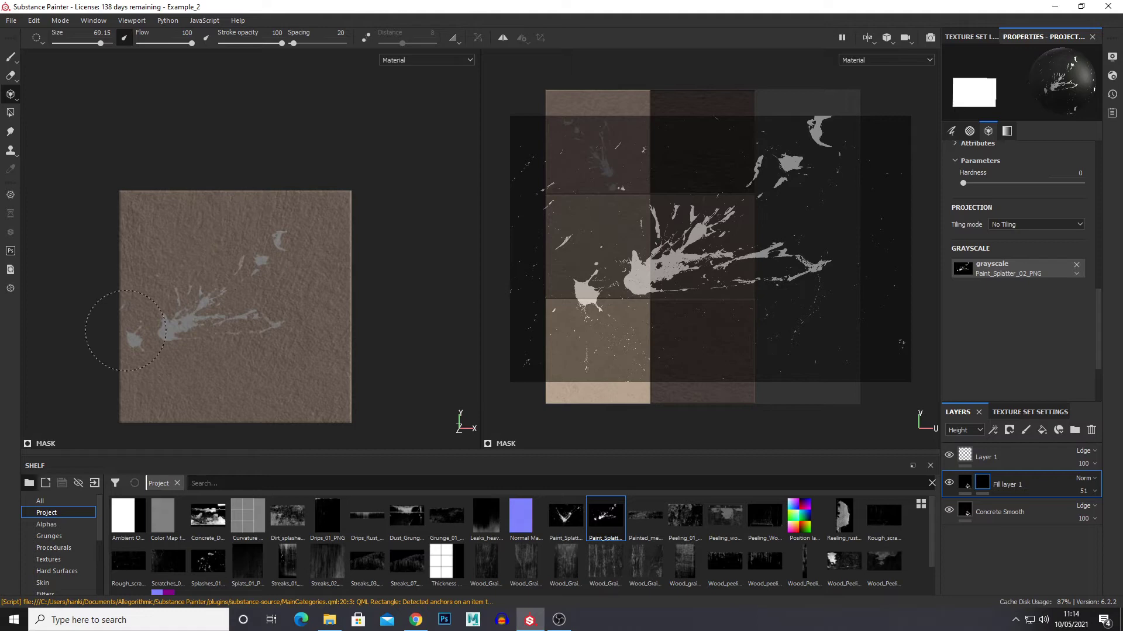
pyautogui.moveTo(359, 221); pyautogui.dragTo(212, 297)
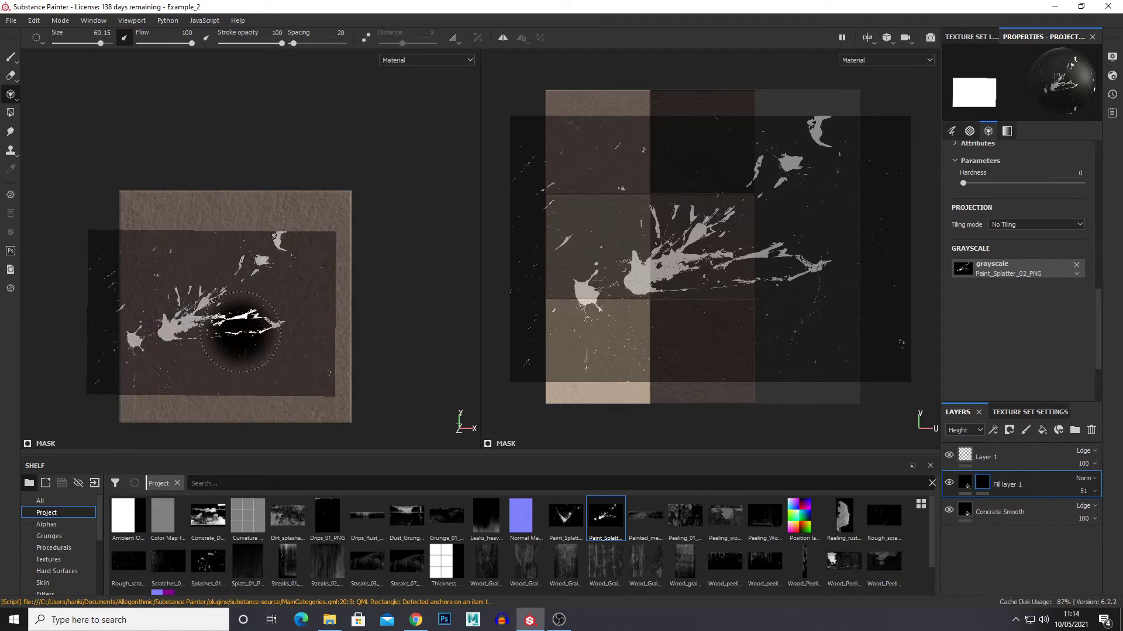
# Rotate the splatter stencil level with the cube face, scale it down slightly and shift its position
pyautogui.press('s')
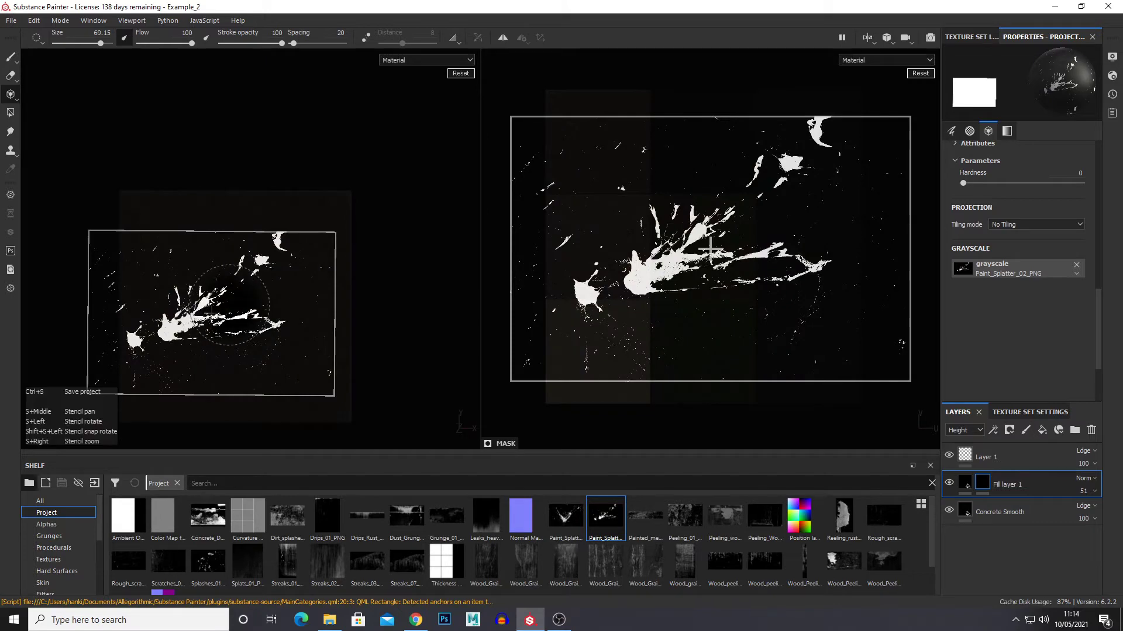
pyautogui.moveTo(239, 331); pyautogui.dragTo(348, 304)
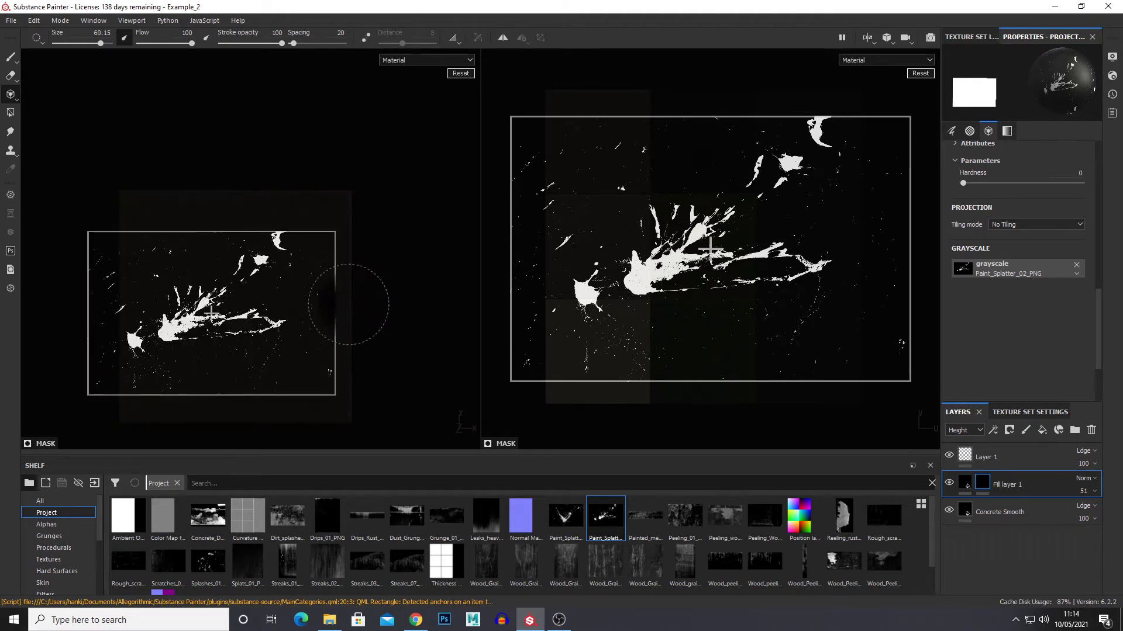
pyautogui.press('s')
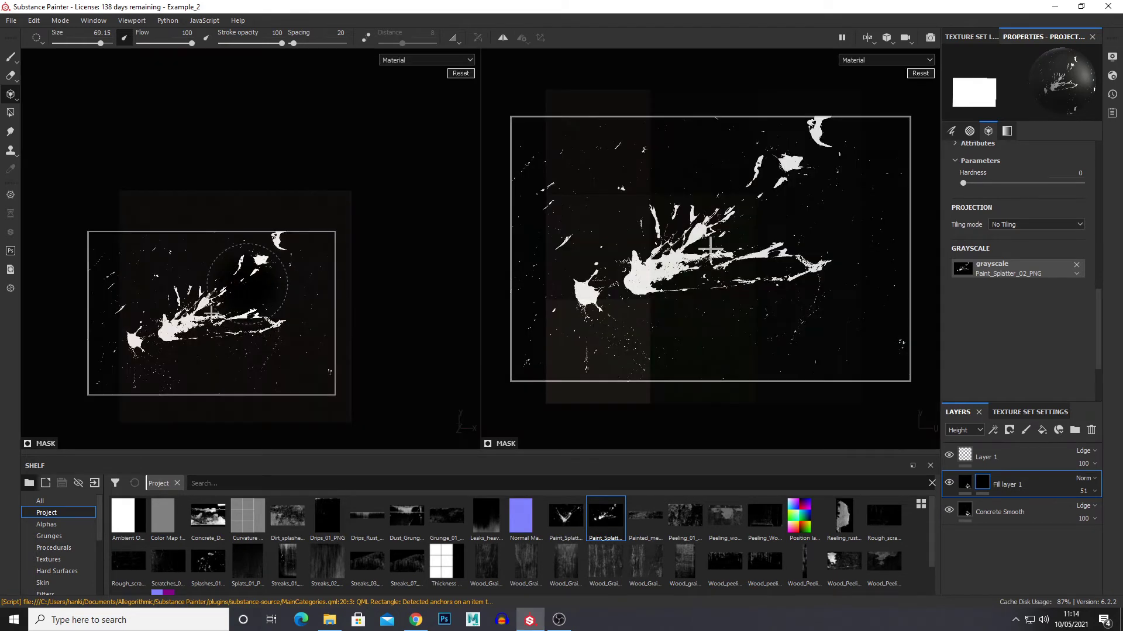
pyautogui.moveTo(247, 284)
pyautogui.mouseDown(button='right')
pyautogui.moveTo(356, 283)
pyautogui.moveTo(125, 280)
pyautogui.moveTo(401, 280)
pyautogui.moveTo(136, 308)
pyautogui.moveTo(314, 309)
pyautogui.moveTo(469, 281)
pyautogui.mouseUp(button='right')
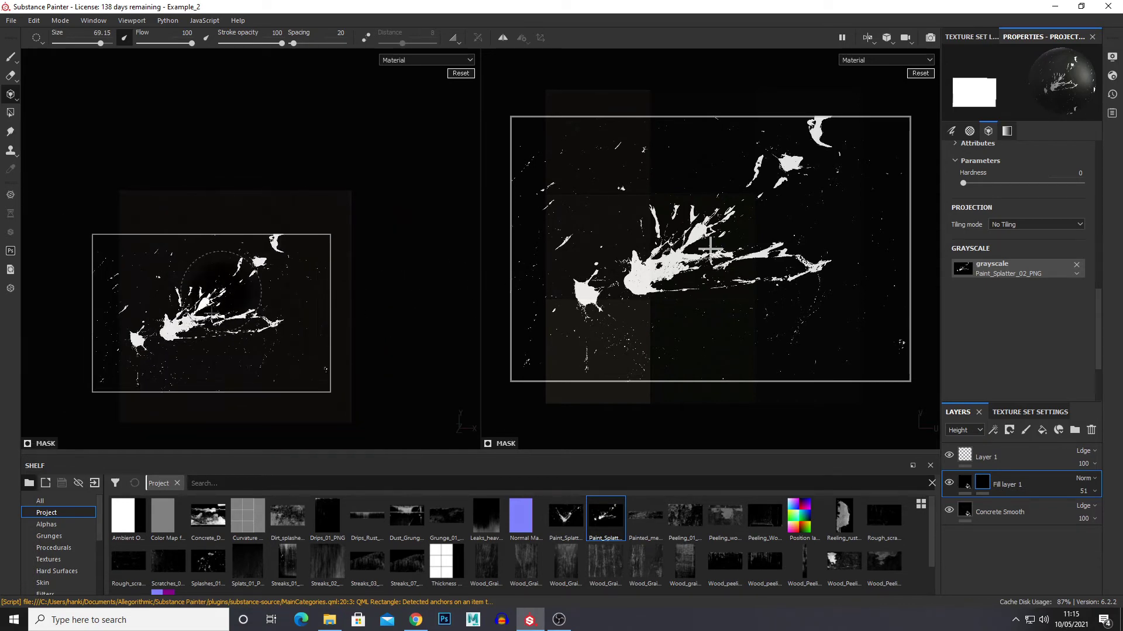
pyautogui.moveTo(221, 291); pyautogui.dragTo(269, 265, button='middle')
# Project Paint_Splatter_02_PNG twice onto the cube's top face, with the face turned to a different angle for the second splatter
pyautogui.keyDown('alt'); pyautogui.moveTo(293, 183); pyautogui.dragTo(277, 236); pyautogui.keyUp('alt')
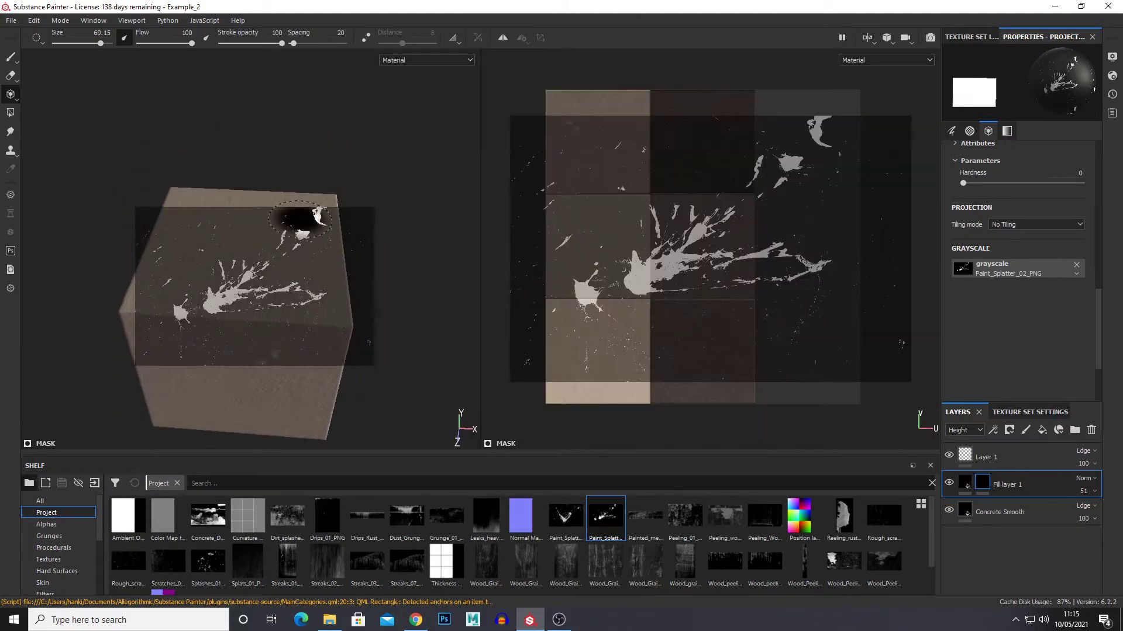
pyautogui.scroll(4, 300, 220)
pyautogui.keyDown('alt'); pyautogui.moveTo(301, 219); pyautogui.dragTo(340, 310); pyautogui.keyUp('alt')
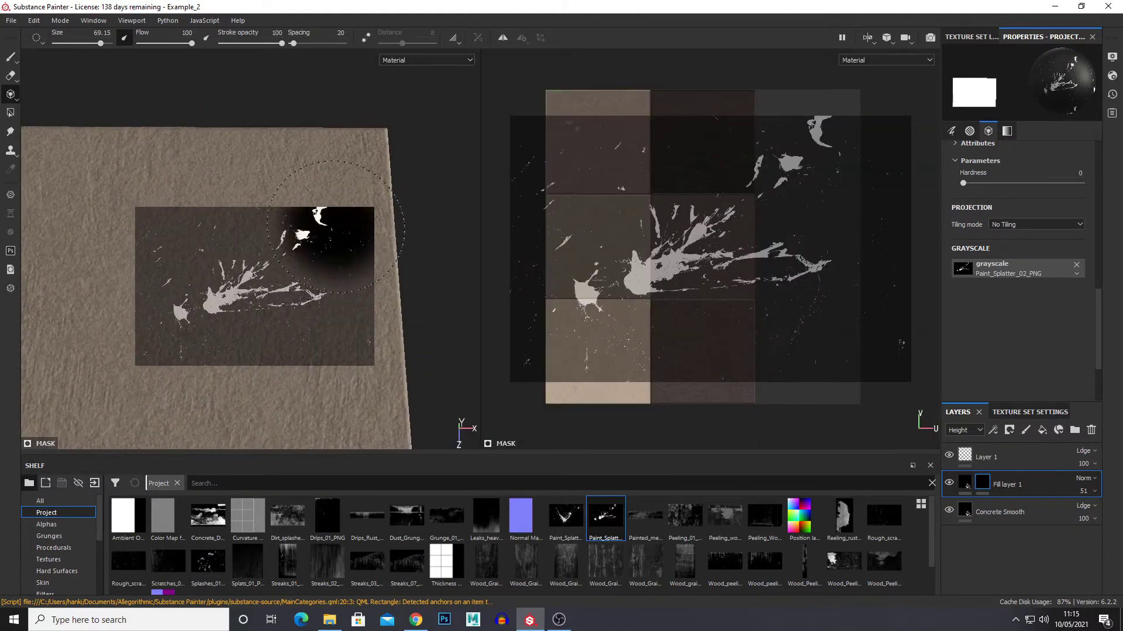
pyautogui.keyDown('alt'); pyautogui.moveTo(335, 227); pyautogui.dragTo(336, 263); pyautogui.keyUp('alt')
pyautogui.keyDown('alt'); pyautogui.moveTo(305, 314); pyautogui.dragTo(375, 259, button='middle'); pyautogui.keyUp('alt')
pyautogui.scroll(-2, 328, 295)
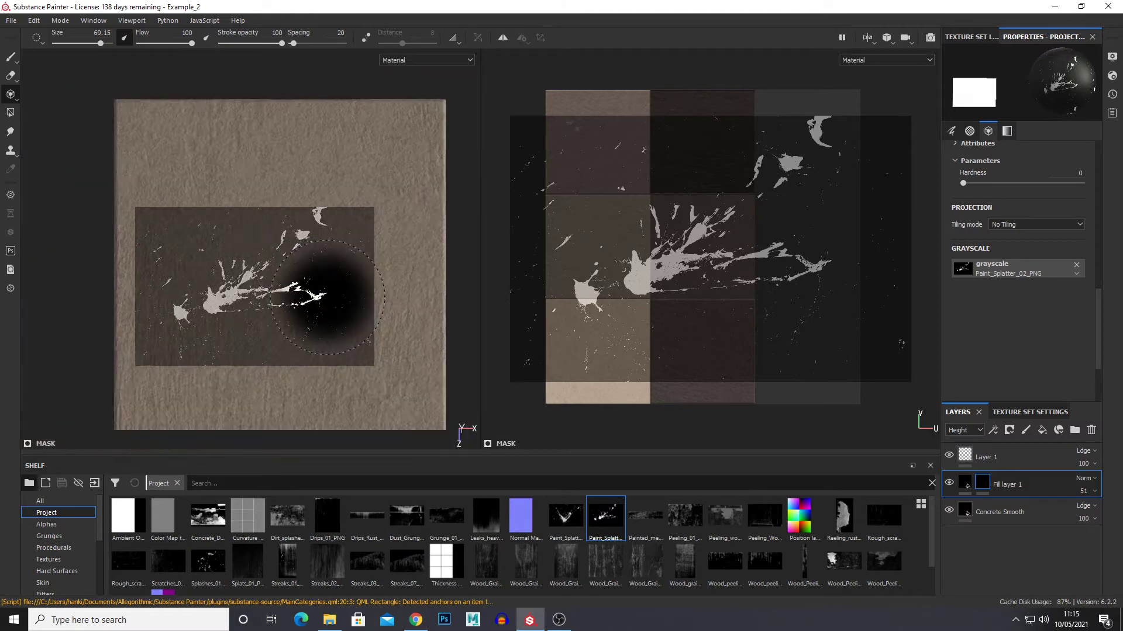
pyautogui.scroll(1, 328, 297)
pyautogui.moveTo(280, 264); pyautogui.dragTo(255, 172)
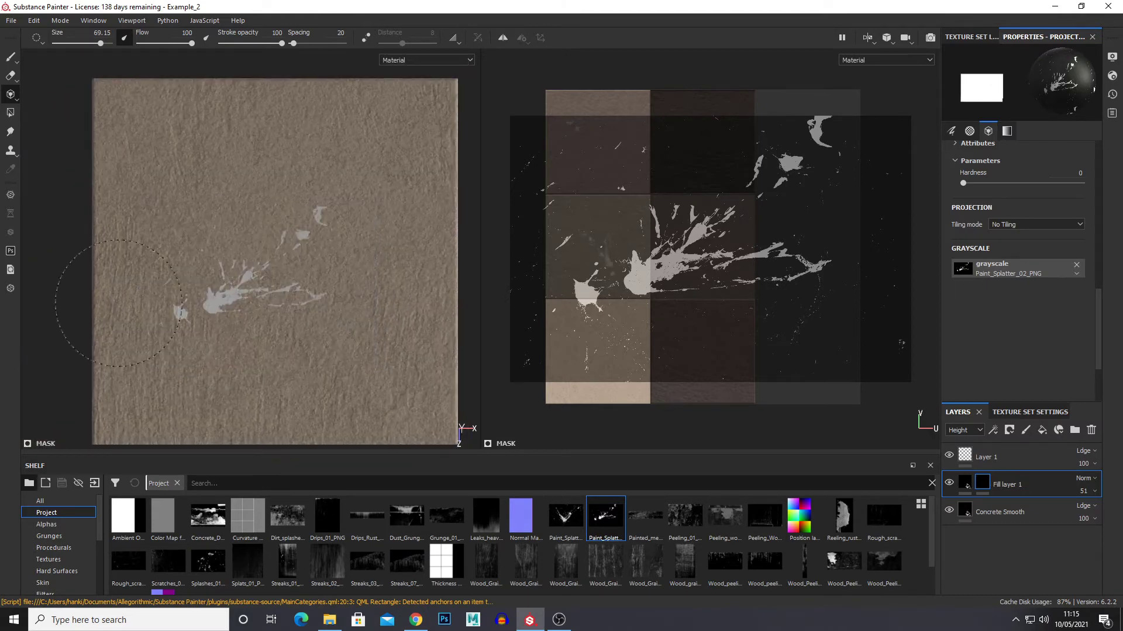
pyautogui.keyDown('alt'); pyautogui.moveTo(226, 263); pyautogui.dragTo(299, 285); pyautogui.keyUp('alt')
pyautogui.keyDown('alt'); pyautogui.moveTo(338, 245); pyautogui.dragTo(221, 310); pyautogui.keyUp('alt')
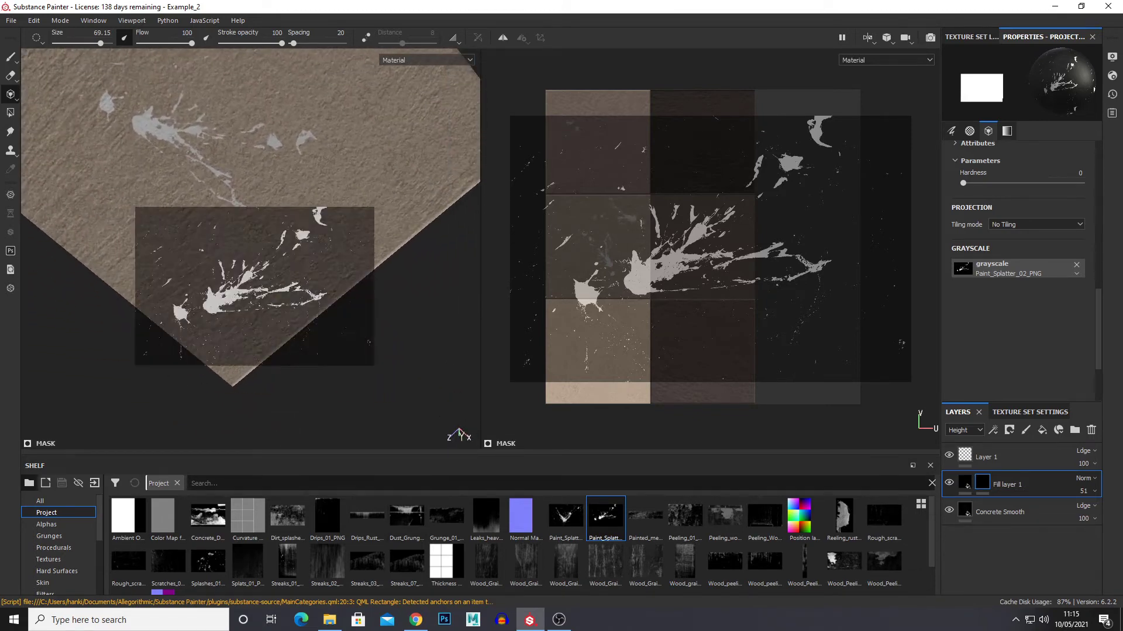
# Assign Paint_Splatter_01_PNG as the projection's grayscale image and project it near a corner of the cube's top face
pyautogui.moveTo(565, 516); pyautogui.dragTo(1018, 271)
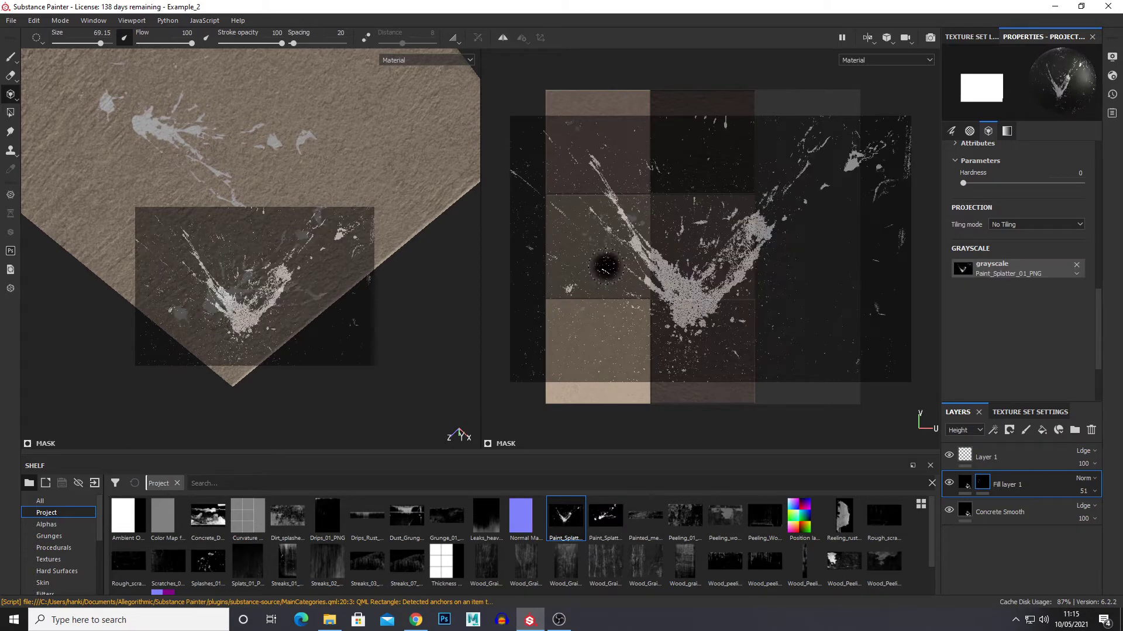
pyautogui.moveTo(252, 234)
pyautogui.keyDown('alt'); pyautogui.mouseDown()
pyautogui.moveTo(221, 198)
pyautogui.moveTo(220, 212)
pyautogui.mouseUp(); pyautogui.keyUp('alt')
pyautogui.moveTo(241, 362)
pyautogui.keyDown('alt'); pyautogui.mouseDown()
pyautogui.moveTo(269, 333)
pyautogui.moveTo(245, 319)
pyautogui.moveTo(197, 321)
pyautogui.mouseUp(); pyautogui.keyUp('alt')
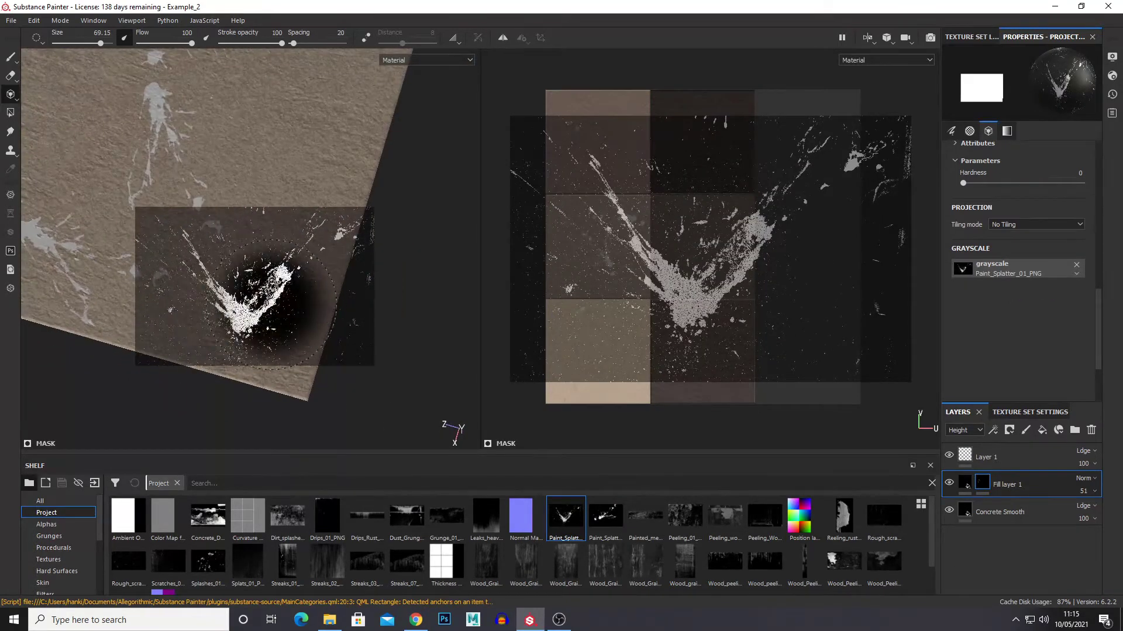
pyautogui.moveTo(286, 303); pyautogui.dragTo(287, 284)
pyautogui.moveTo(321, 214); pyautogui.dragTo(318, 234)
pyautogui.scroll(-4, 296, 317)
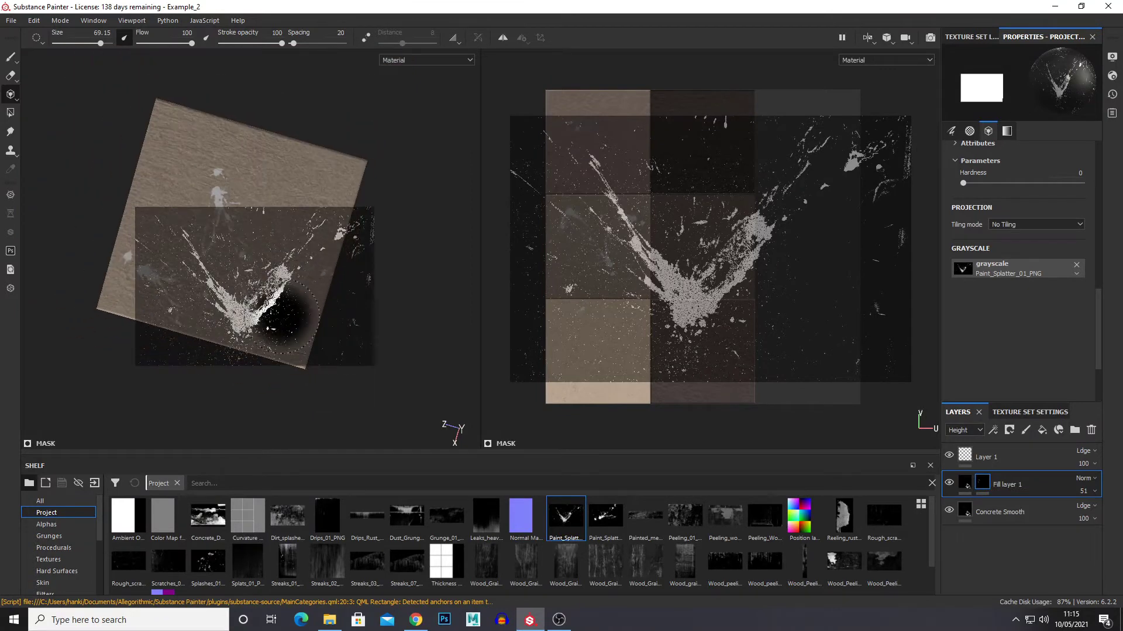
# Switch to the Paint tool to hide the stencil and inspect the projected splatters on the cube
pyautogui.click(11, 57)
pyautogui.keyDown('alt'); pyautogui.moveTo(253, 281); pyautogui.dragTo(305, 288); pyautogui.keyUp('alt')
pyautogui.scroll(-2, 319, 299)
pyautogui.scroll(3, 363, 309)
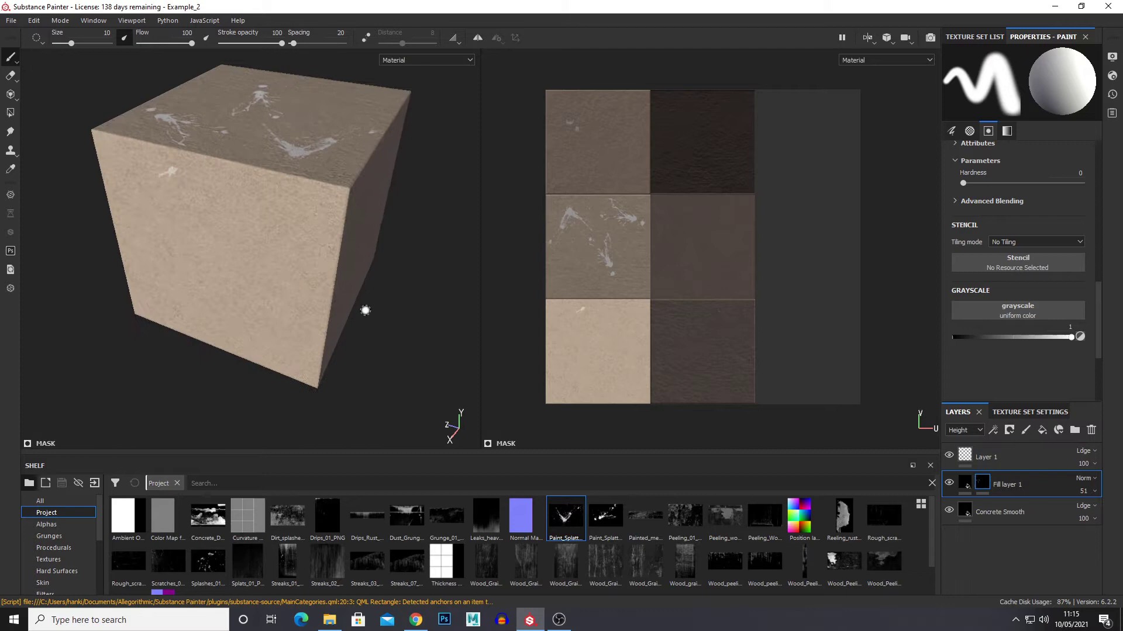
# Add a second fill layer above the splatter layer and give it a black mask
pyautogui.click(1042, 430)
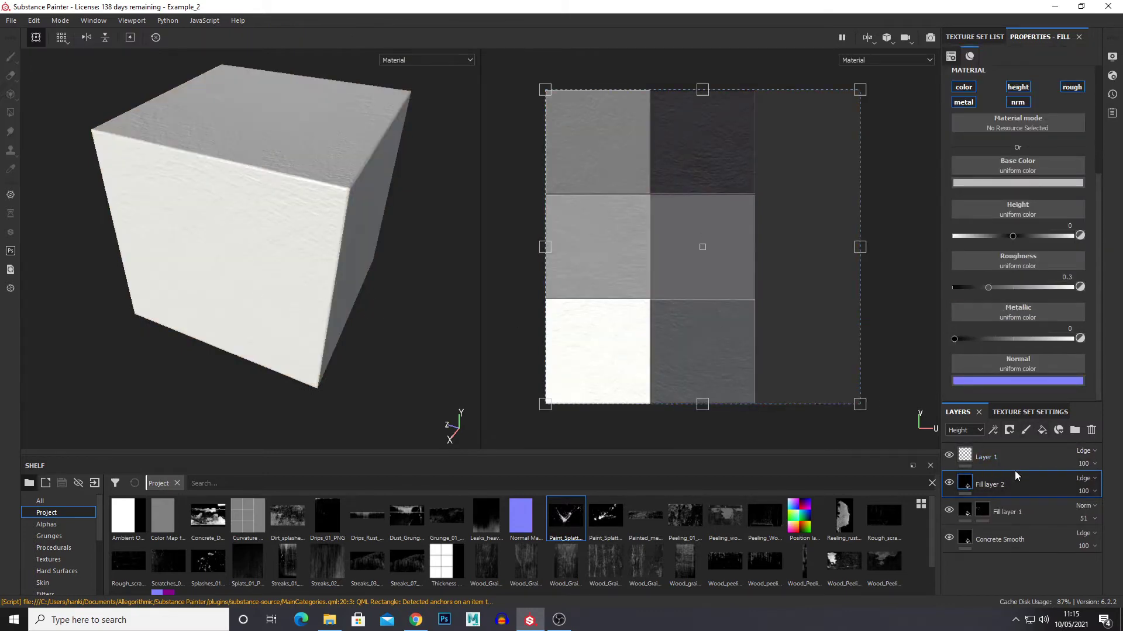
pyautogui.rightClick(1015, 486)
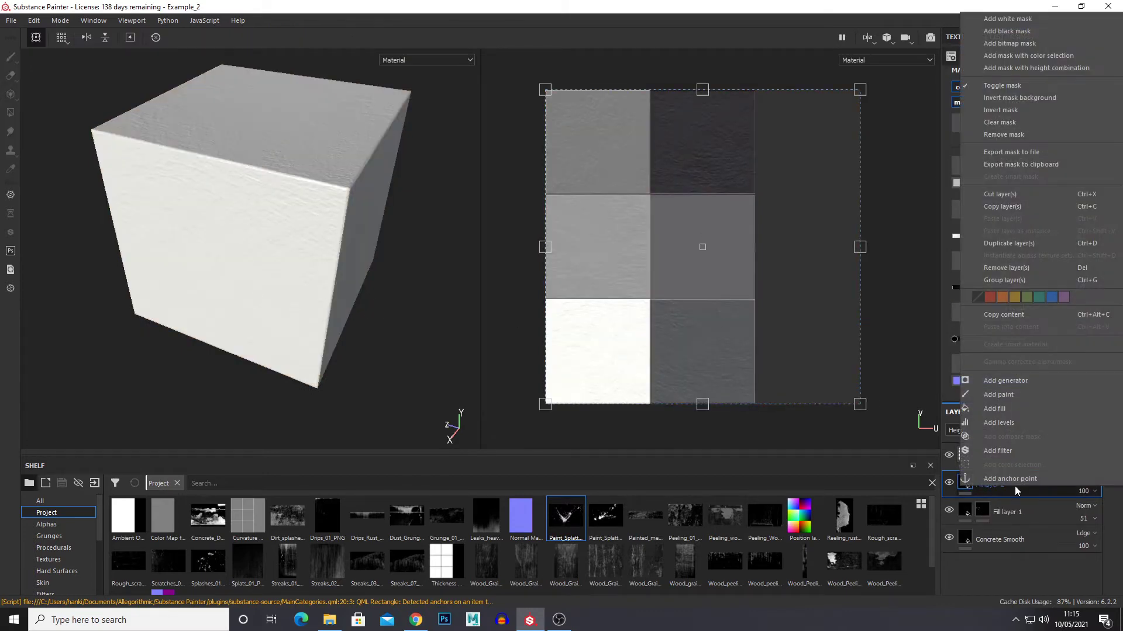
pyautogui.click(1016, 35)
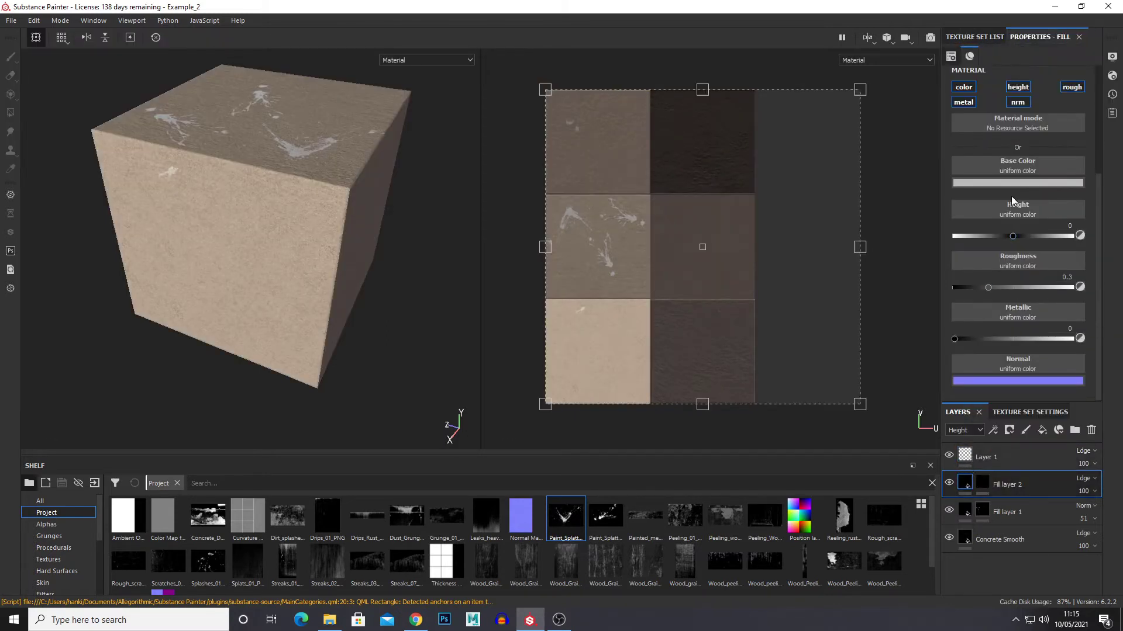
# Set the new fill layer's base color to black, its roughness to 0.1111 and its metallic value to 0.1304
pyautogui.click(1007, 182)
pyautogui.moveTo(966, 269); pyautogui.dragTo(952, 328)
pyautogui.click(1091, 346)
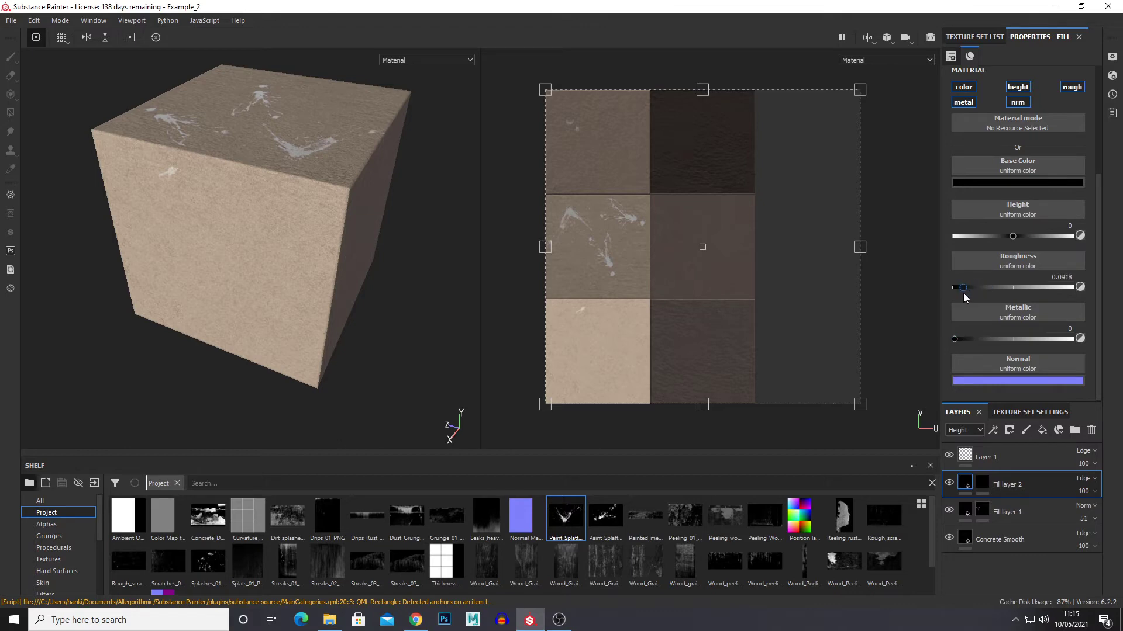
pyautogui.moveTo(966, 339); pyautogui.dragTo(969, 339)
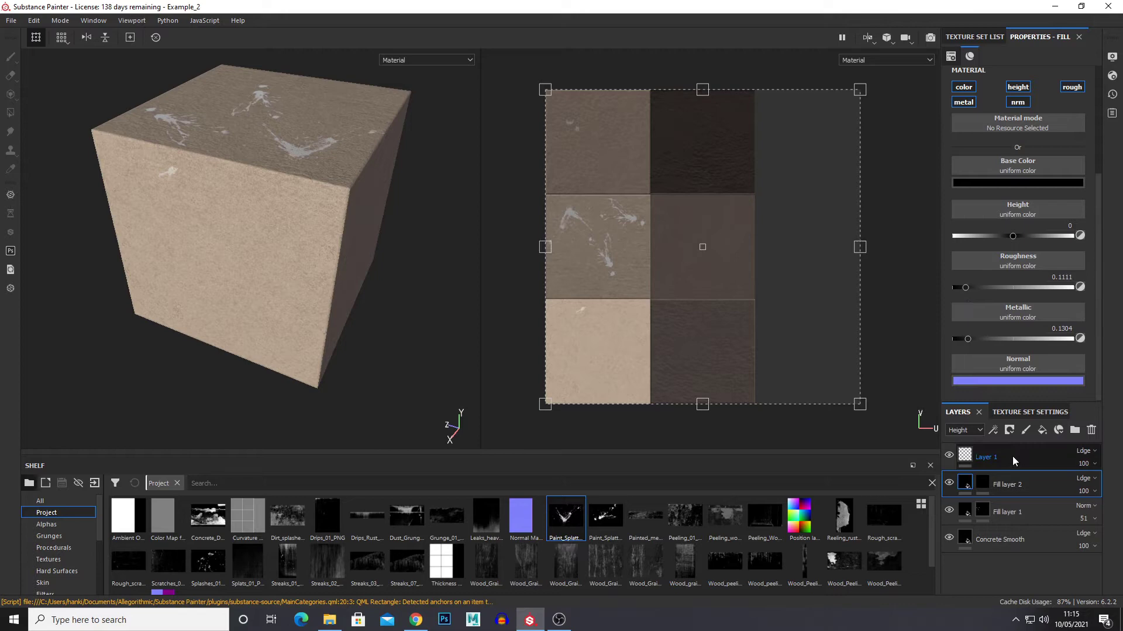
# Activate the Projection tool on the new fill layer's mask and assign Drips_01_PNG as its grayscale image
pyautogui.click(982, 482)
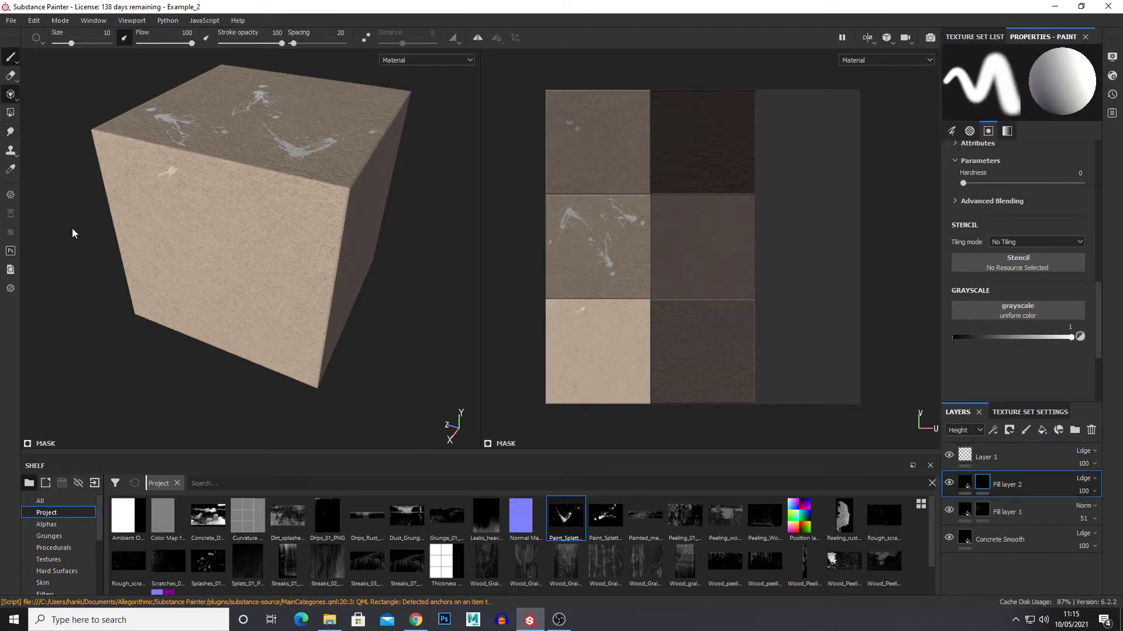
pyautogui.press('3')
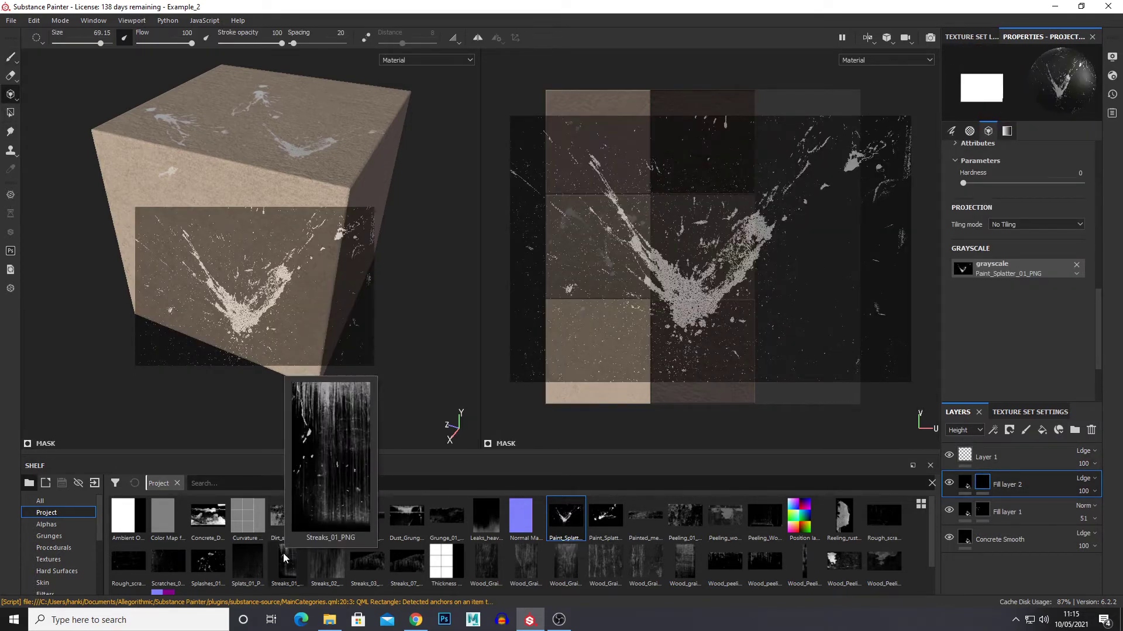
pyautogui.moveTo(258, 552)
pyautogui.moveTo(218, 556)
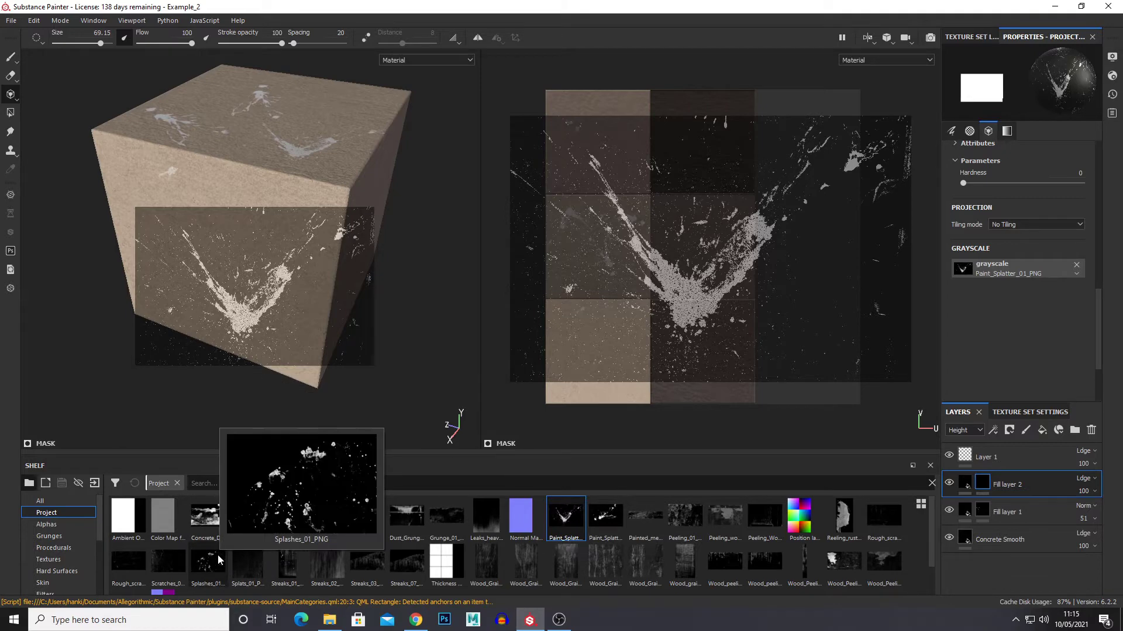
pyautogui.moveTo(420, 531)
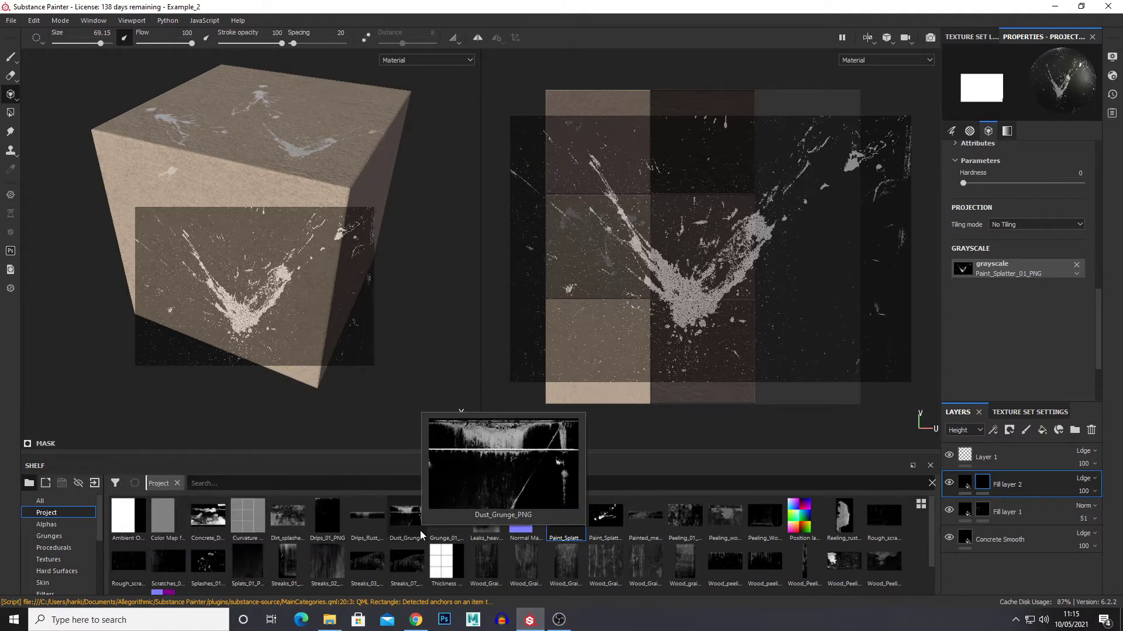
pyautogui.moveTo(317, 521)
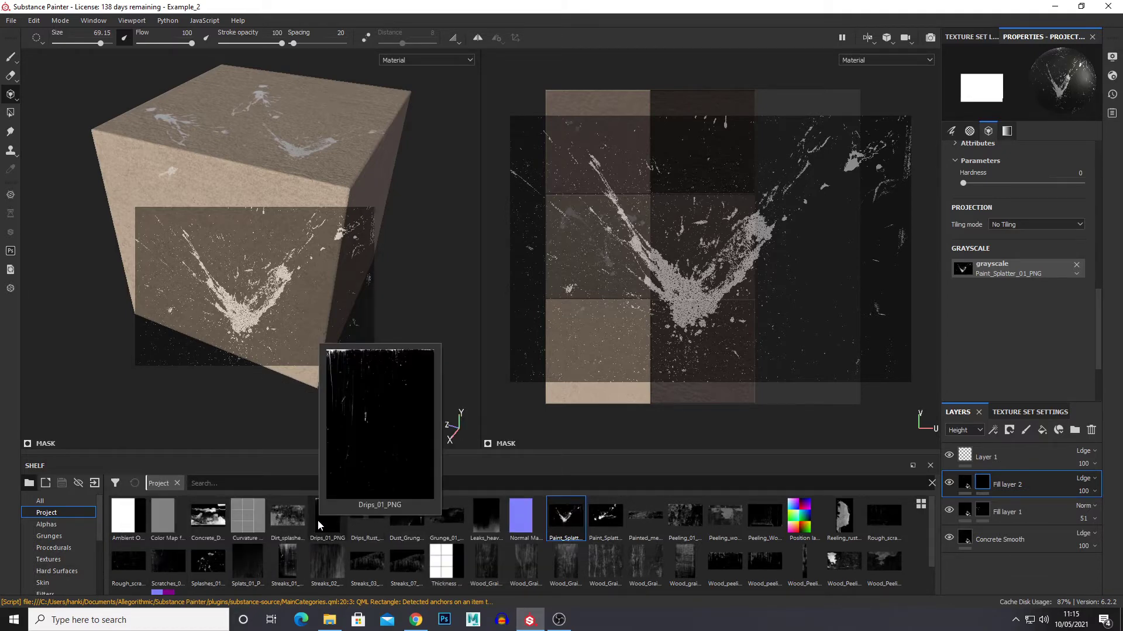
pyautogui.moveTo(317, 518); pyautogui.dragTo(980, 270)
# Fit the drips stencil to the height of the cube's side face, aligned with its upper edge, and project the drips onto it
pyautogui.keyDown('alt'); pyautogui.moveTo(287, 278); pyautogui.dragTo(365, 237); pyautogui.keyUp('alt')
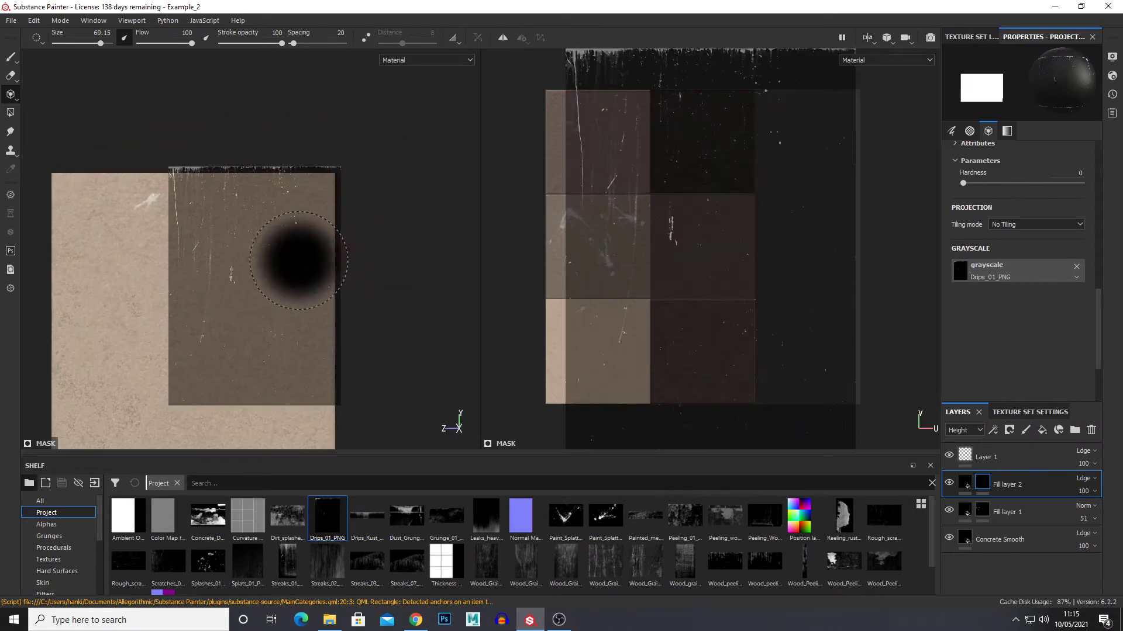
pyautogui.keyDown('alt'); pyautogui.moveTo(298, 260); pyautogui.dragTo(376, 247); pyautogui.keyUp('alt')
pyautogui.press('s')
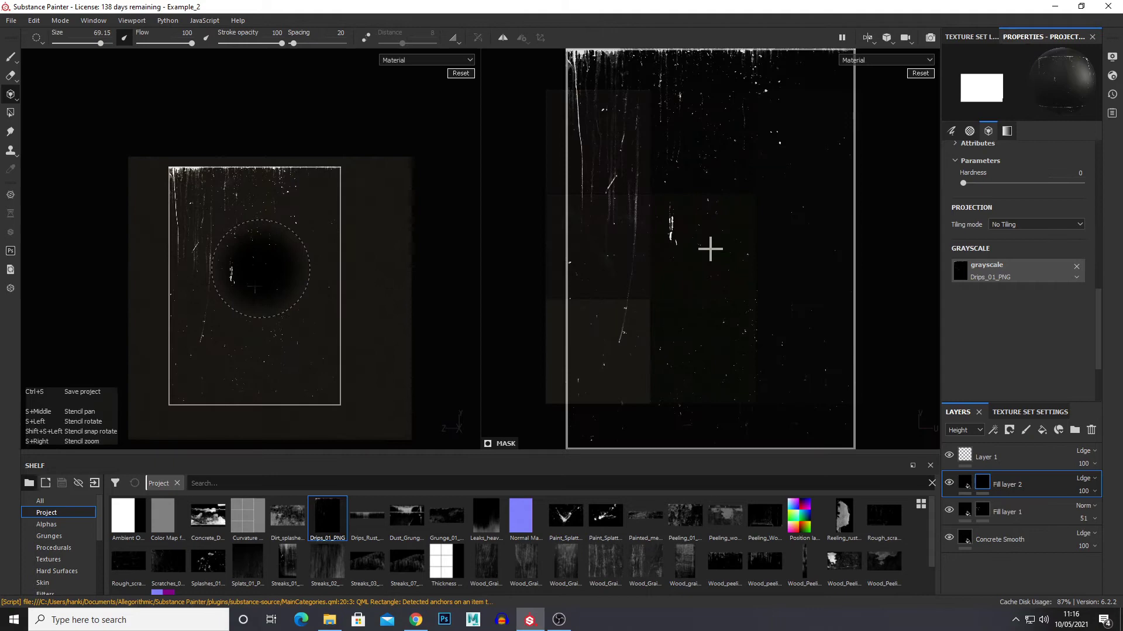
pyautogui.moveTo(268, 266); pyautogui.dragTo(293, 277, button='right')
pyautogui.moveTo(292, 277); pyautogui.dragTo(266, 286, button='middle')
pyautogui.moveTo(164, 198)
pyautogui.mouseDown()
pyautogui.moveTo(149, 199)
pyautogui.moveTo(185, 145)
pyautogui.mouseUp()
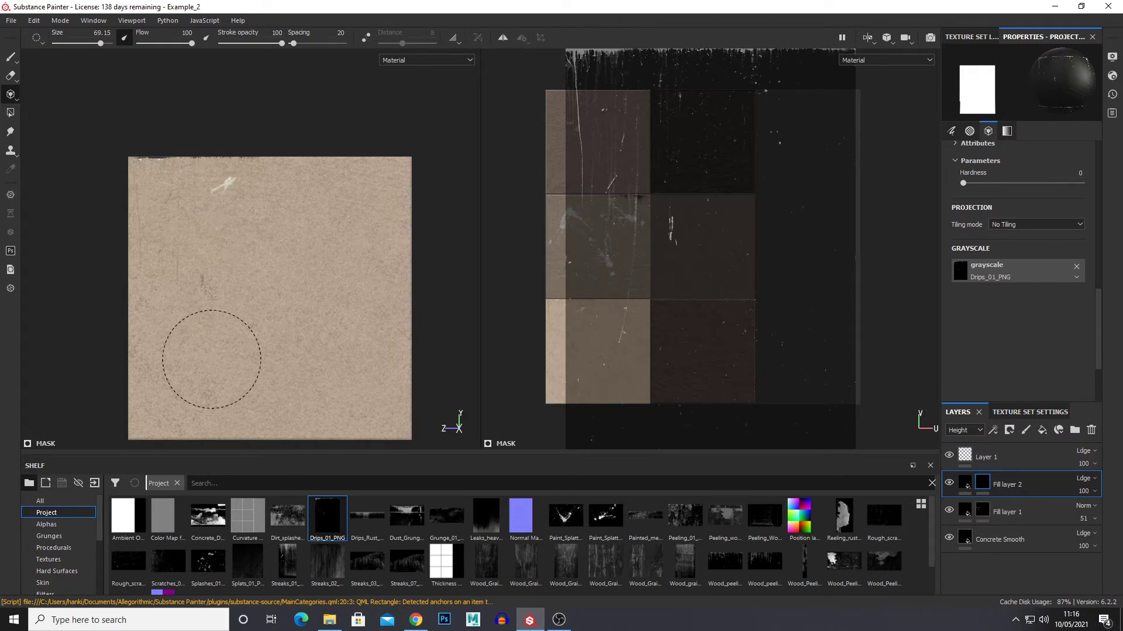
pyautogui.moveTo(254, 219); pyautogui.dragTo(275, 301)
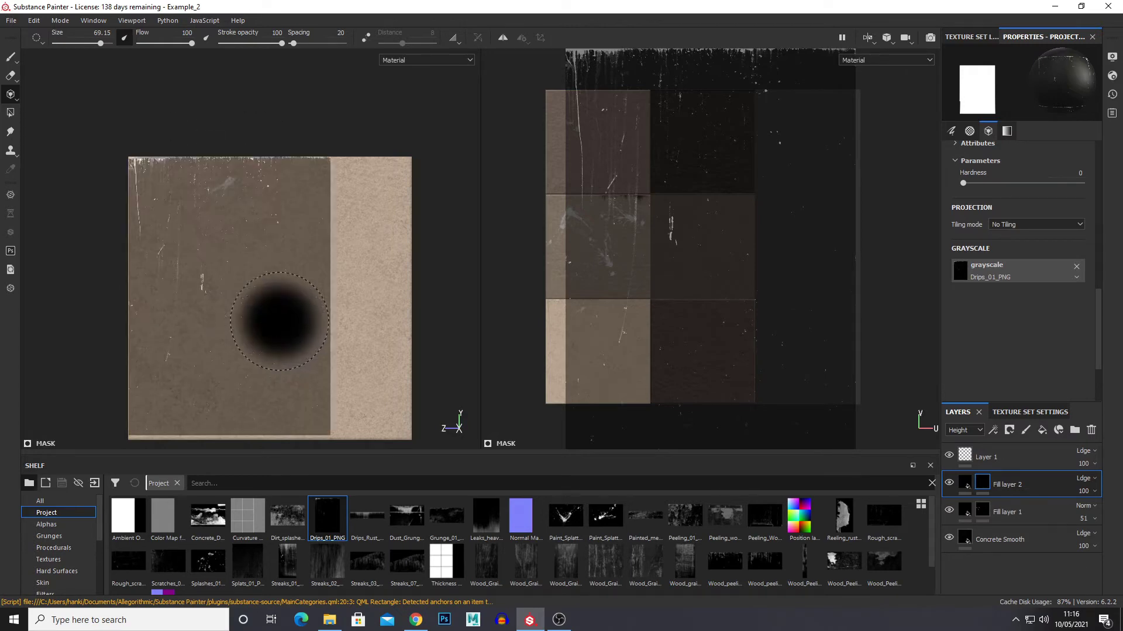
# Add Levels to Fill layer 2's mask and set the input midtone to 0.525 and the white point to 0.329
pyautogui.rightClick(983, 484)
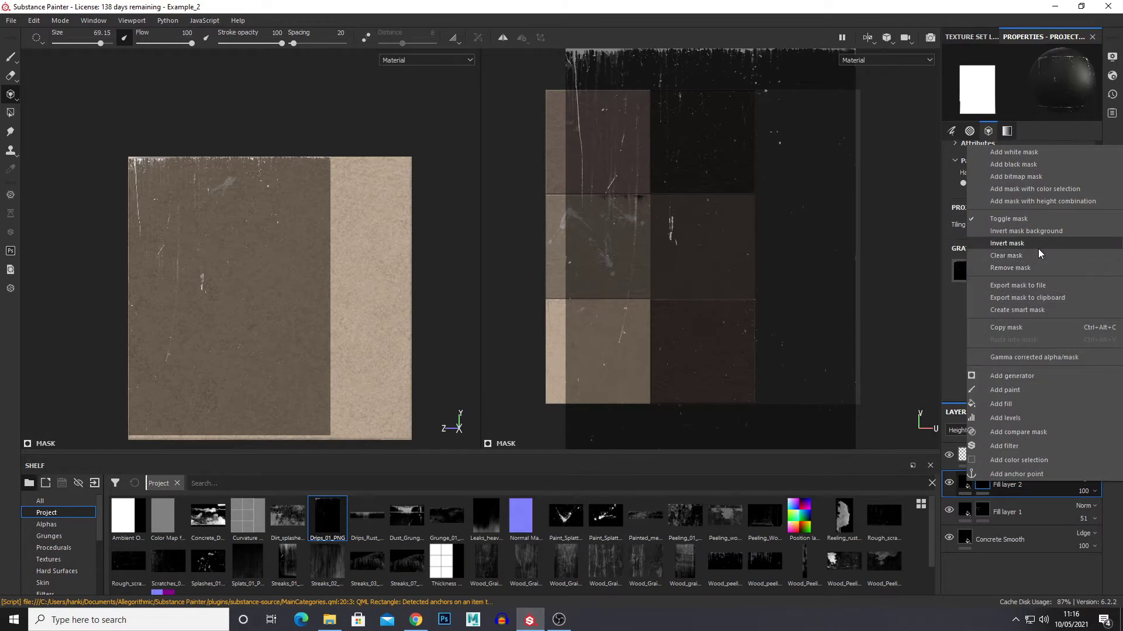
pyautogui.click(1014, 420)
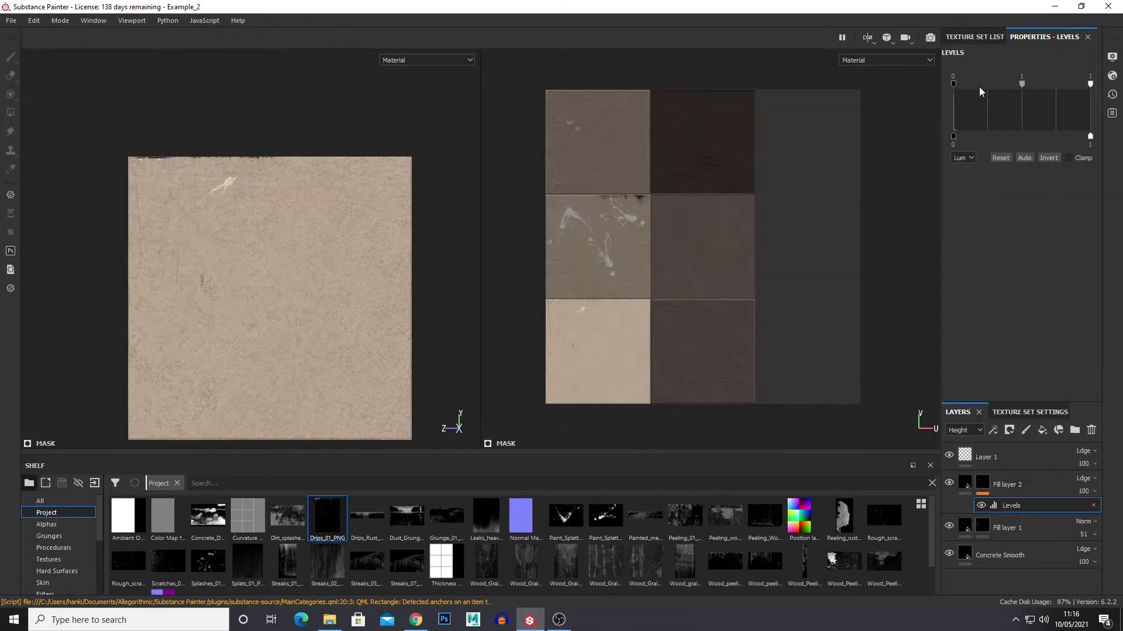
pyautogui.moveTo(953, 82); pyautogui.dragTo(996, 97)
pyautogui.moveTo(1000, 86); pyautogui.dragTo(956, 109)
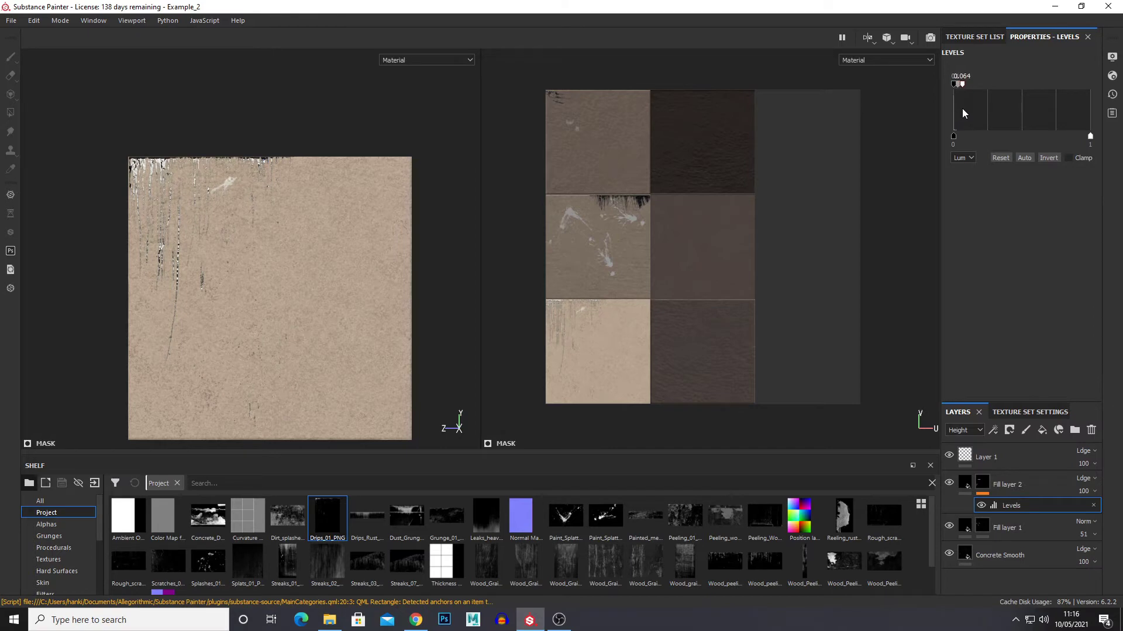
pyautogui.keyDown('alt'); pyautogui.moveTo(326, 220); pyautogui.dragTo(383, 278); pyautogui.keyUp('alt')
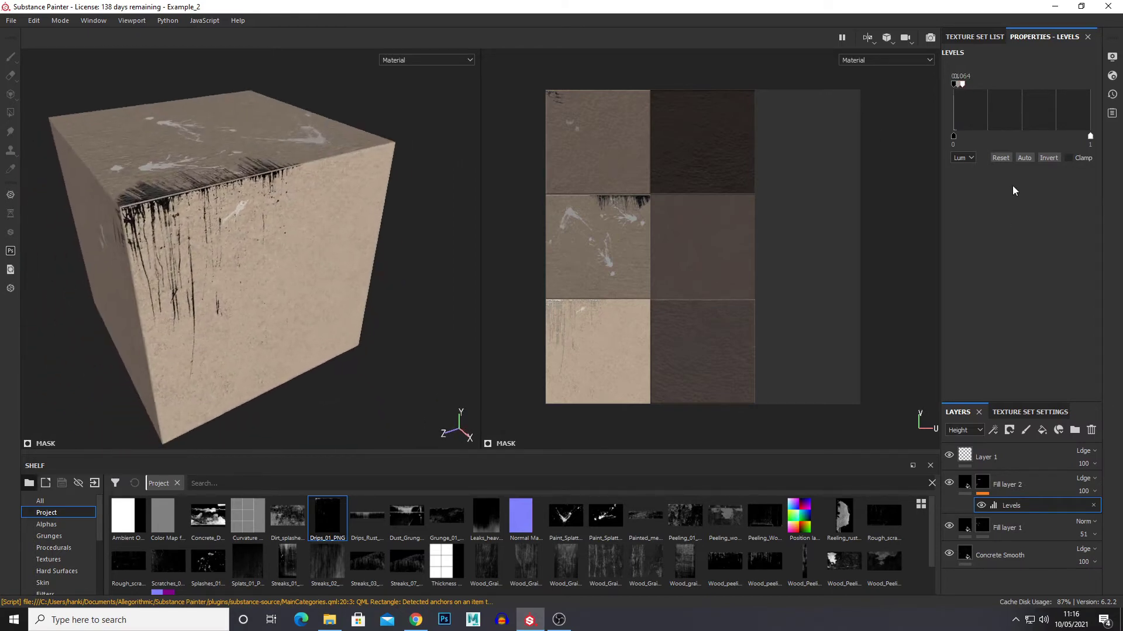
pyautogui.moveTo(966, 84)
pyautogui.mouseDown()
pyautogui.moveTo(1004, 96)
pyautogui.moveTo(966, 91)
pyautogui.mouseUp()
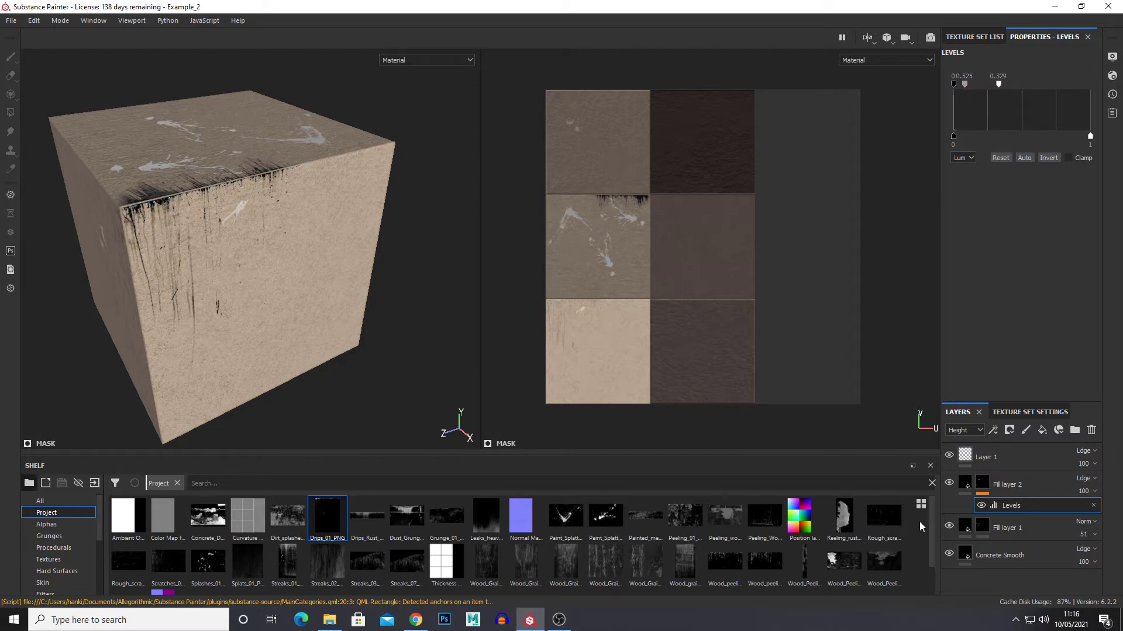
# Assign Streaks_01_PNG as the grayscale image for projecting on Fill layer 2's mask and try it on the cube's side face
pyautogui.click(982, 487)
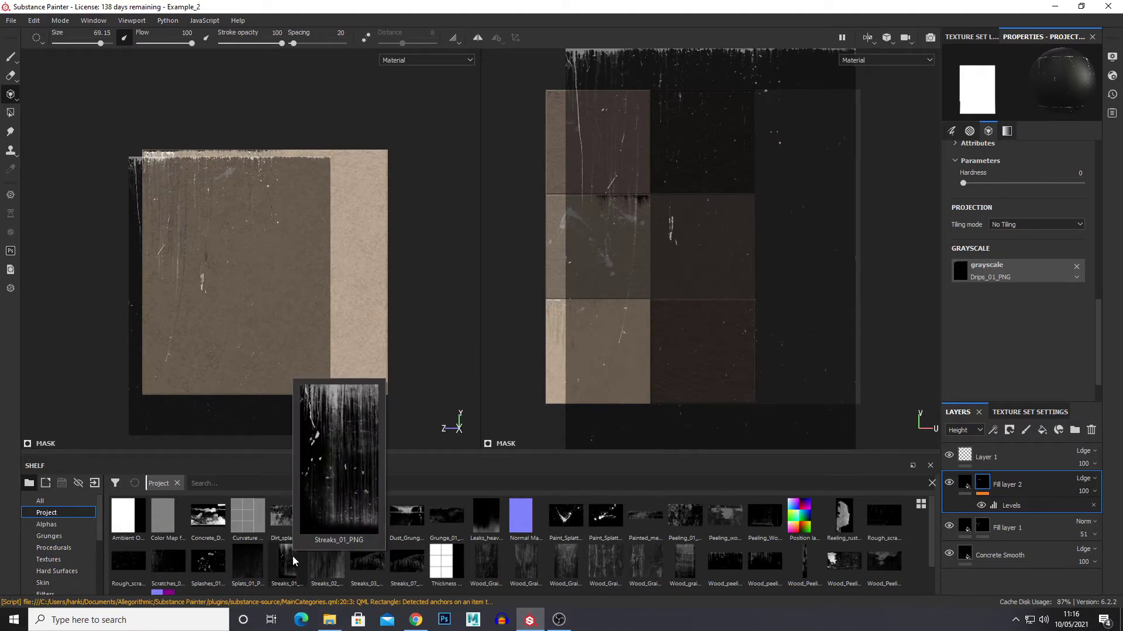
pyautogui.moveTo(336, 562)
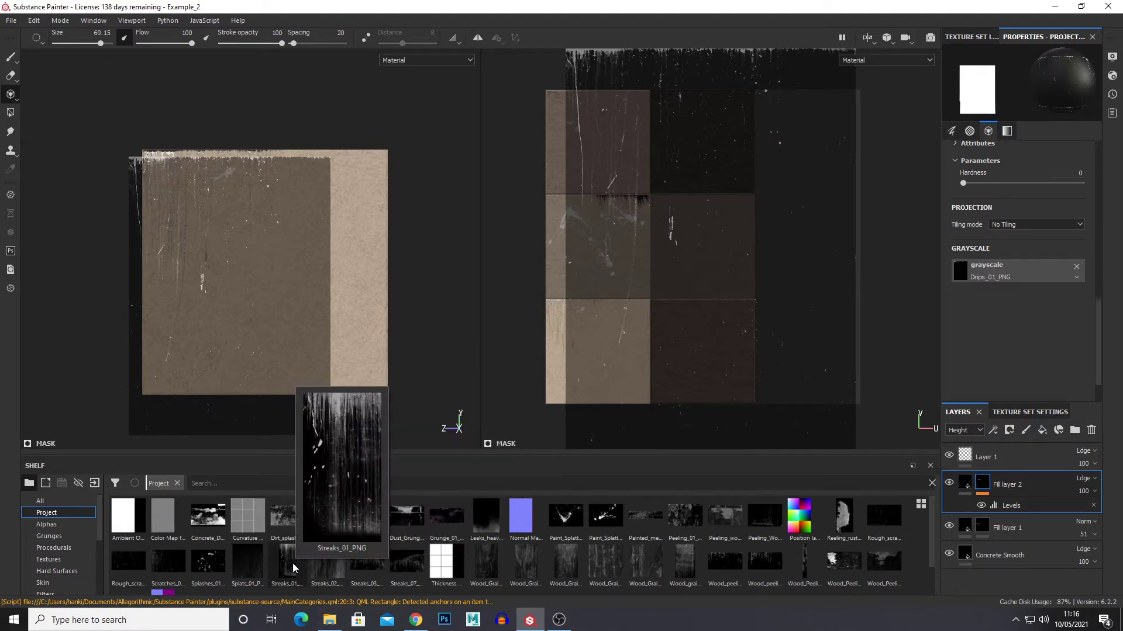
pyautogui.moveTo(292, 563)
pyautogui.mouseDown()
pyautogui.moveTo(989, 251)
pyautogui.moveTo(999, 266)
pyautogui.mouseUp()
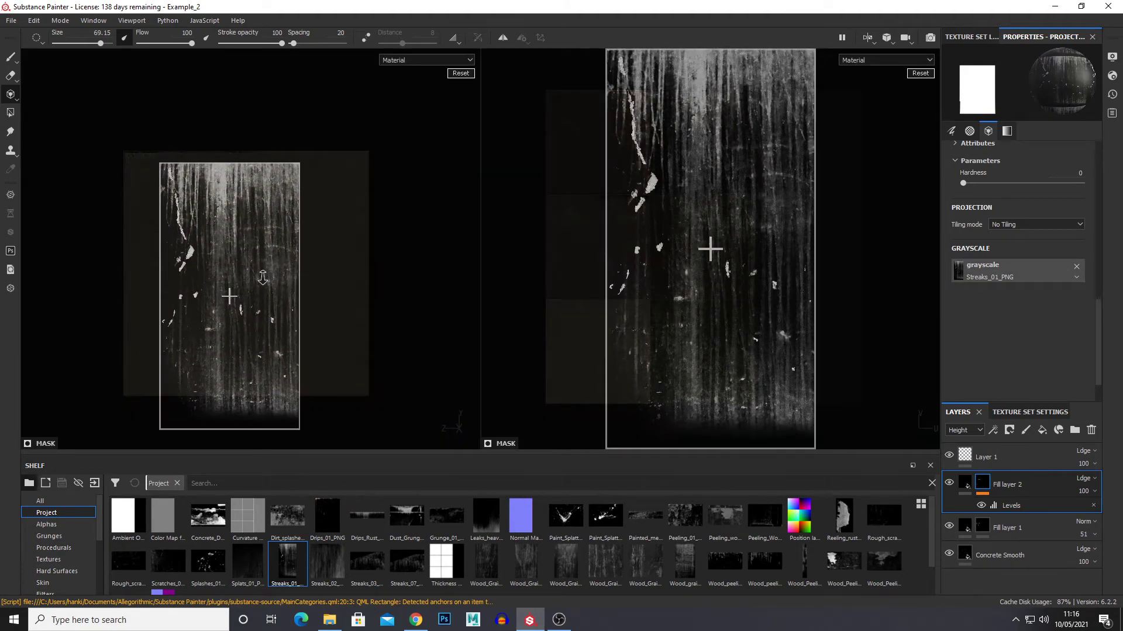
pyautogui.moveTo(262, 279); pyautogui.dragTo(310, 277)
pyautogui.moveTo(261, 189)
pyautogui.mouseDown()
pyautogui.moveTo(291, 170)
pyautogui.moveTo(338, 351)
pyautogui.moveTo(309, 176)
pyautogui.mouseUp()
pyautogui.hotkey('ctrl', 'z')
# Fit the streaks stencil into the side face's upper right corner and project it onto the mask of a duplicate of Fill layer 2
pyautogui.press('s')
pyautogui.moveTo(120, 250)
pyautogui.mouseDown(button='right')
pyautogui.moveTo(96, 251)
pyautogui.moveTo(337, 265)
pyautogui.moveTo(218, 221)
pyautogui.mouseUp(button='right')
pyautogui.moveTo(284, 245); pyautogui.dragTo(303, 209, button='middle')
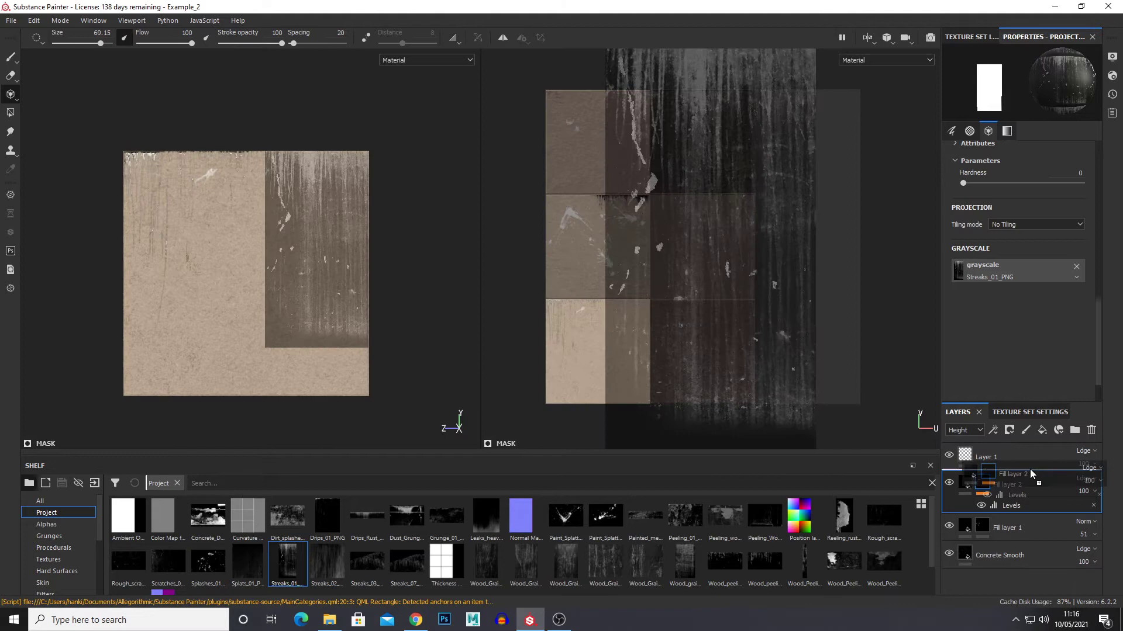
pyautogui.hotkey('ctrl', 'd')
pyautogui.moveTo(362, 297)
pyautogui.mouseDown()
pyautogui.moveTo(293, 290)
pyautogui.moveTo(366, 183)
pyautogui.moveTo(359, 327)
pyautogui.moveTo(315, 351)
pyautogui.mouseUp()
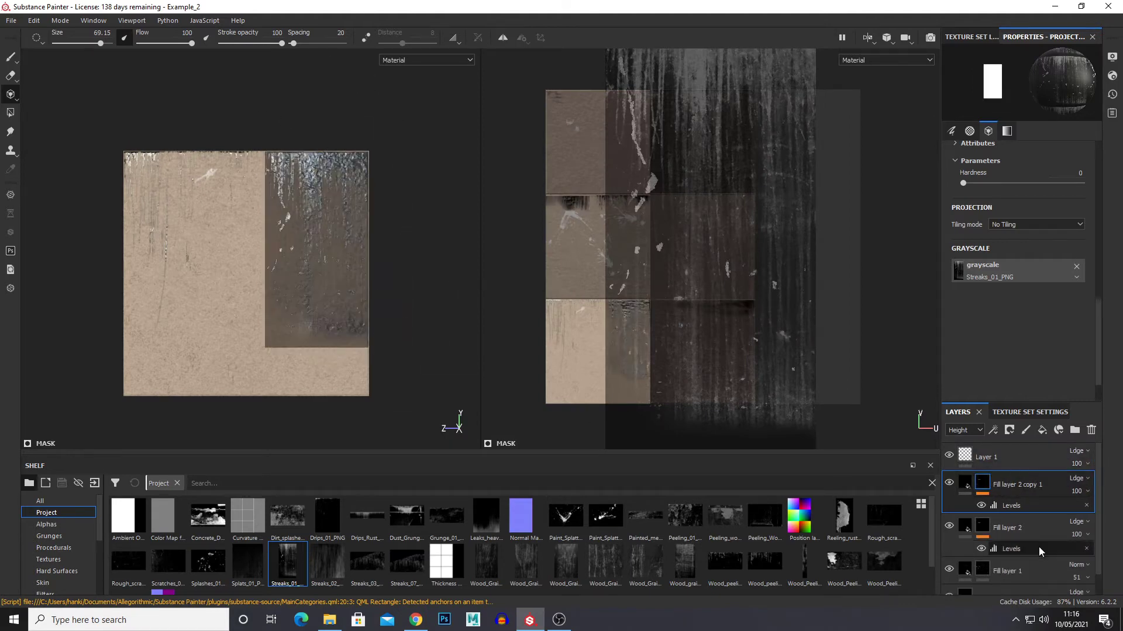
# Set the Levels on the duplicated fill layer's mask to a white point of 1 and a midtone of 0.904
pyautogui.click(1026, 506)
pyautogui.moveTo(1001, 87); pyautogui.dragTo(1105, 86)
pyautogui.moveTo(992, 85); pyautogui.dragTo(1020, 91)
pyautogui.keyDown('alt'); pyautogui.moveTo(376, 255); pyautogui.dragTo(440, 438); pyautogui.keyUp('alt')
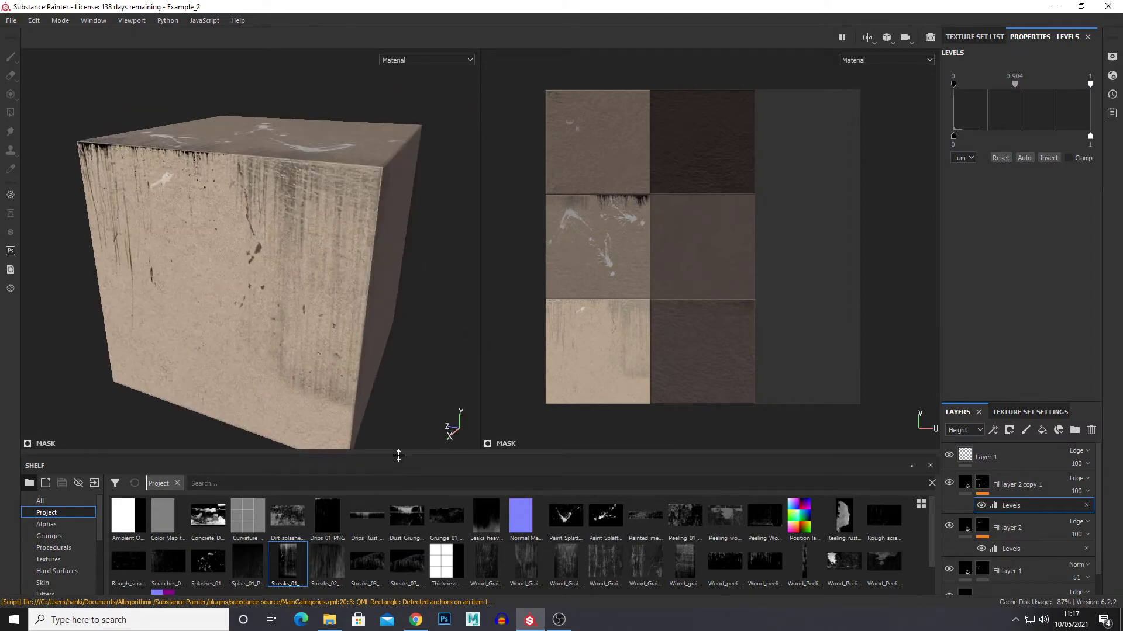
# Enlarge the shelf, browse the stencil thumbnails and search all resources for wood
pyautogui.moveTo(398, 456); pyautogui.dragTo(409, 364)
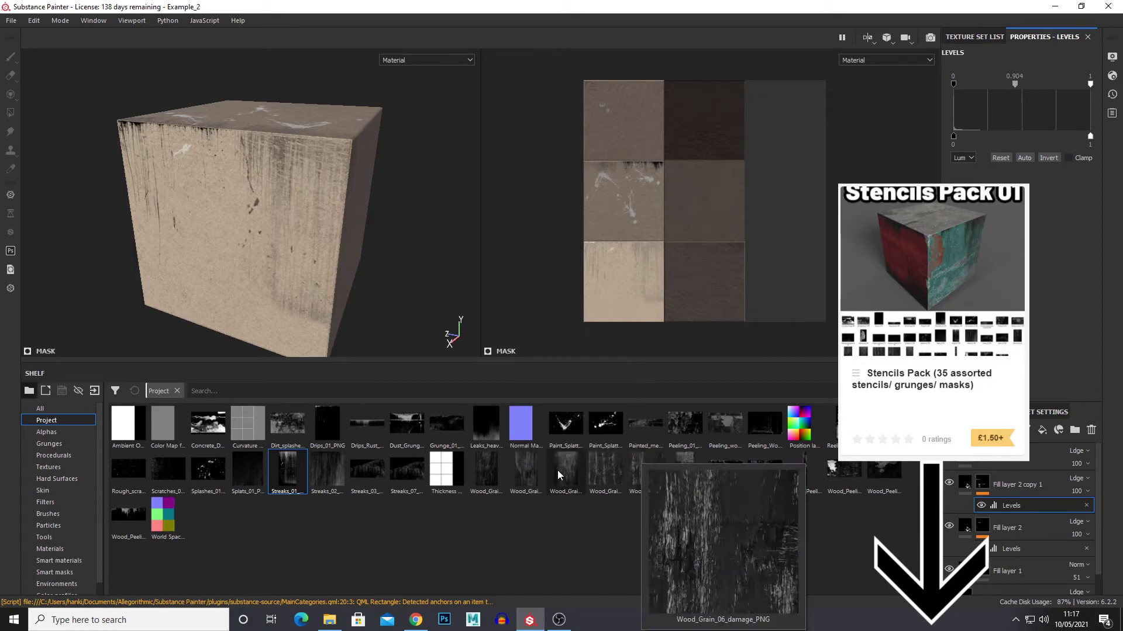
pyautogui.moveTo(536, 471)
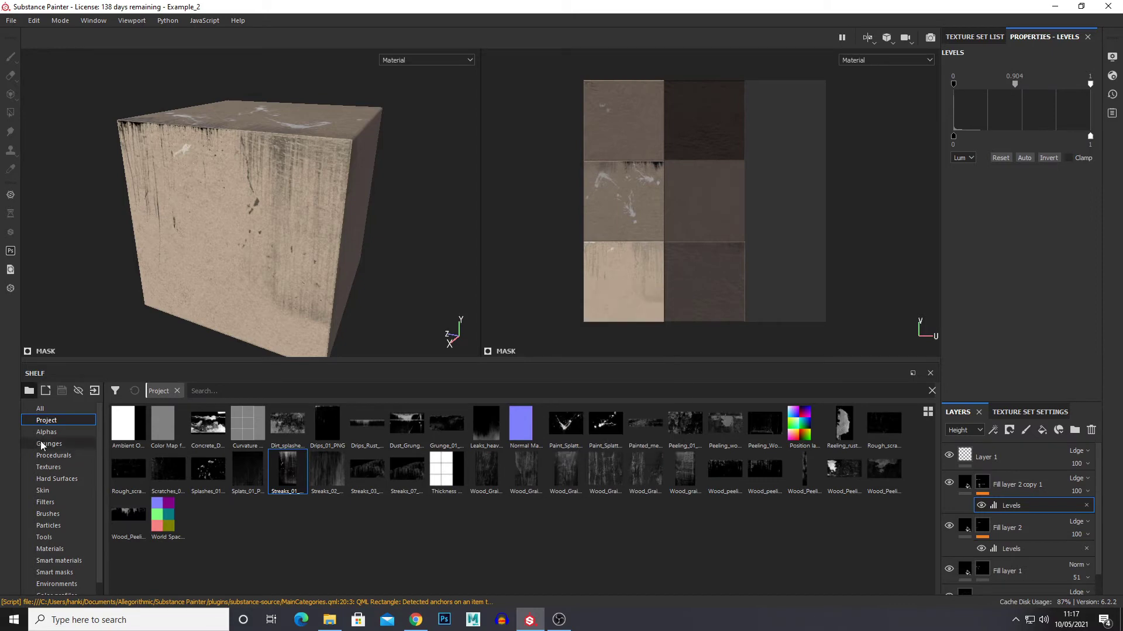
pyautogui.click(53, 409)
pyautogui.click(176, 391)
pyautogui.write('wood')
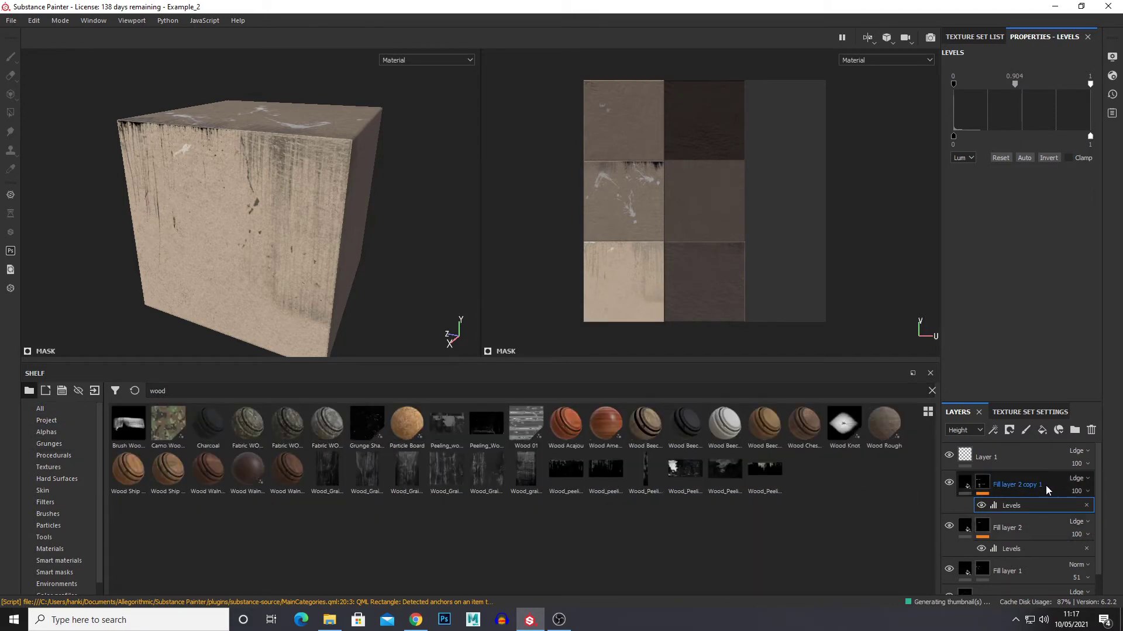
# Move all the fill layers, including Concrete Smooth, into a new folder and add the Wood Beech Veined material beneath it
pyautogui.click(1045, 485)
pyautogui.scroll(-1, 1042, 497)
pyautogui.keyDown('shift'); pyautogui.click(1021, 574); pyautogui.keyUp('shift')
pyautogui.scroll(1, 1030, 470)
pyautogui.click(1070, 431)
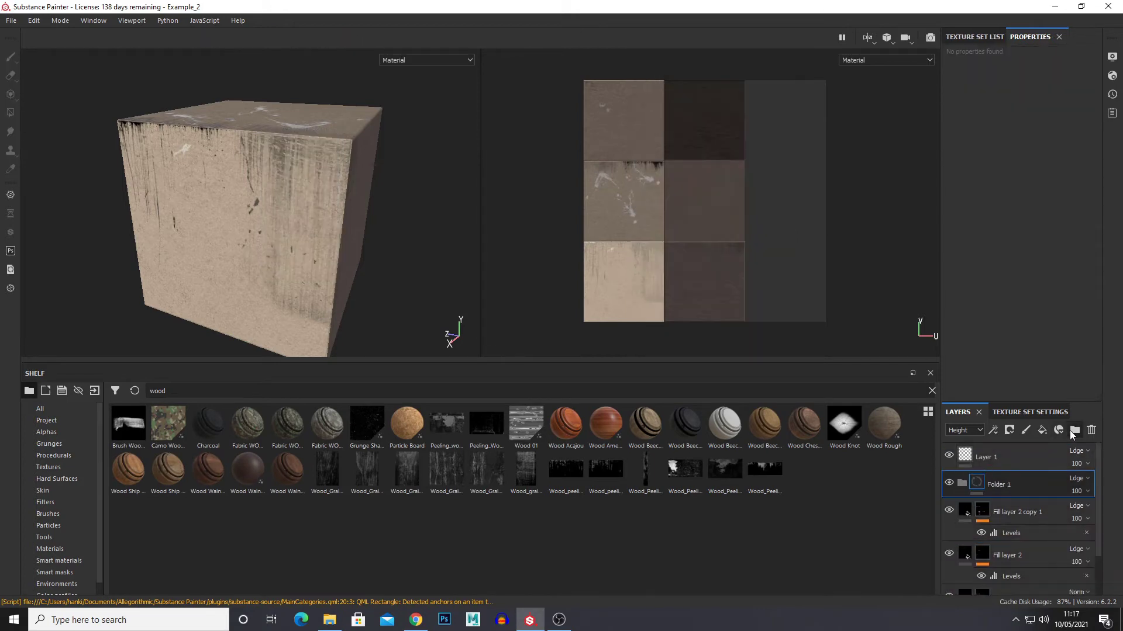
pyautogui.click(1039, 512)
pyautogui.scroll(-1, 1040, 512)
pyautogui.keyDown('shift'); pyautogui.click(1033, 574); pyautogui.keyUp('shift')
pyautogui.scroll(1, 1027, 538)
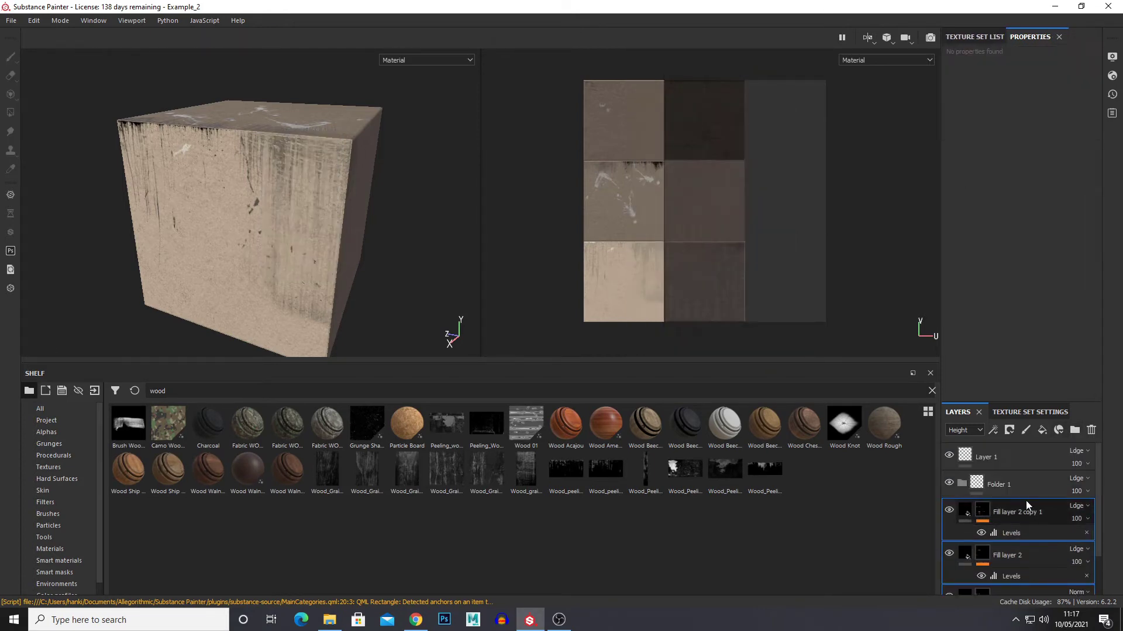
pyautogui.moveTo(1025, 507); pyautogui.dragTo(1005, 486)
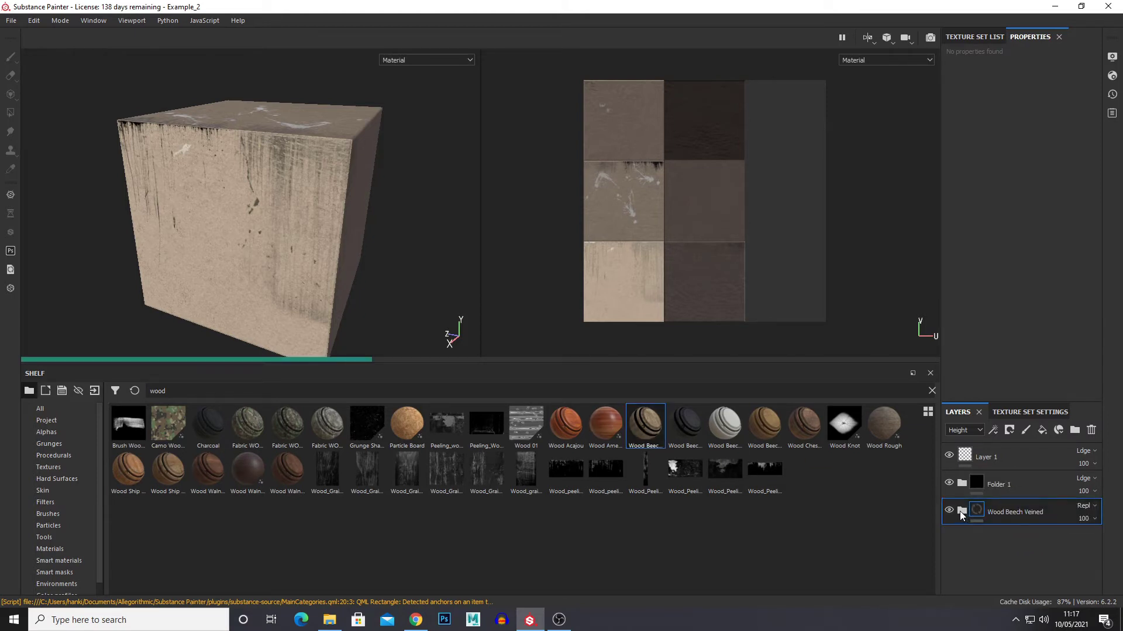
# Hide Folder 1 and duplicate the Wood Beech Veined material
pyautogui.click(950, 482)
pyautogui.scroll(-3, 221, 250)
pyautogui.keyDown('alt'); pyautogui.moveTo(257, 234); pyautogui.dragTo(278, 261); pyautogui.keyUp('alt')
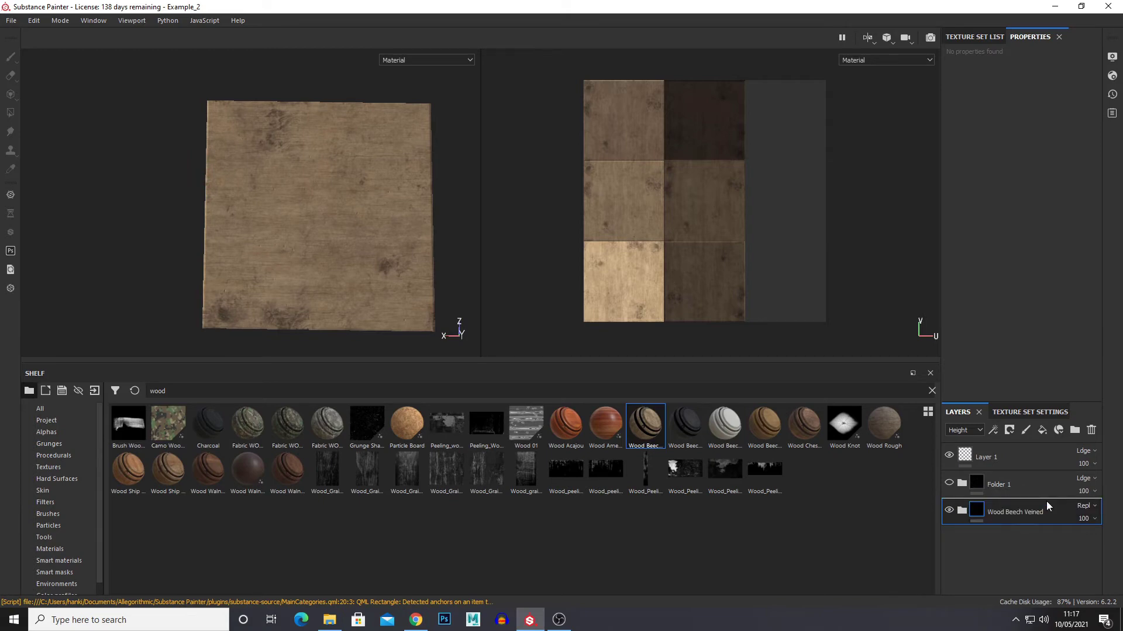
pyautogui.hotkey('ctrl', 'd')
# Set the Base Wood color in the duplicated wood material to blue (R 0.220, G 0.394, B 0.737)
pyautogui.click(962, 510)
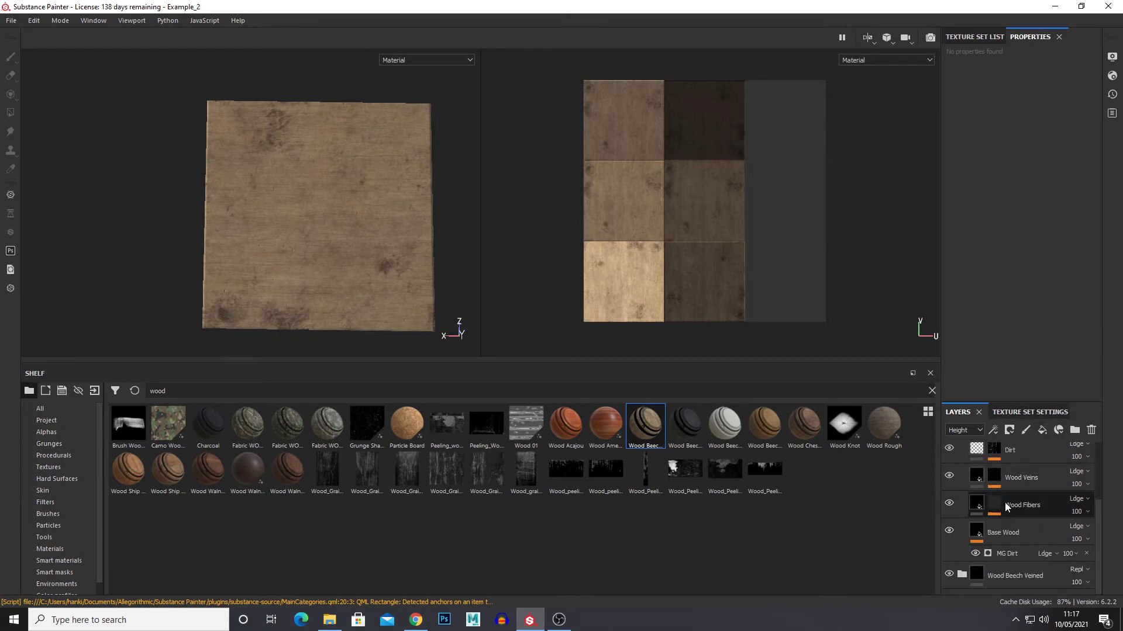
pyautogui.click(1027, 539)
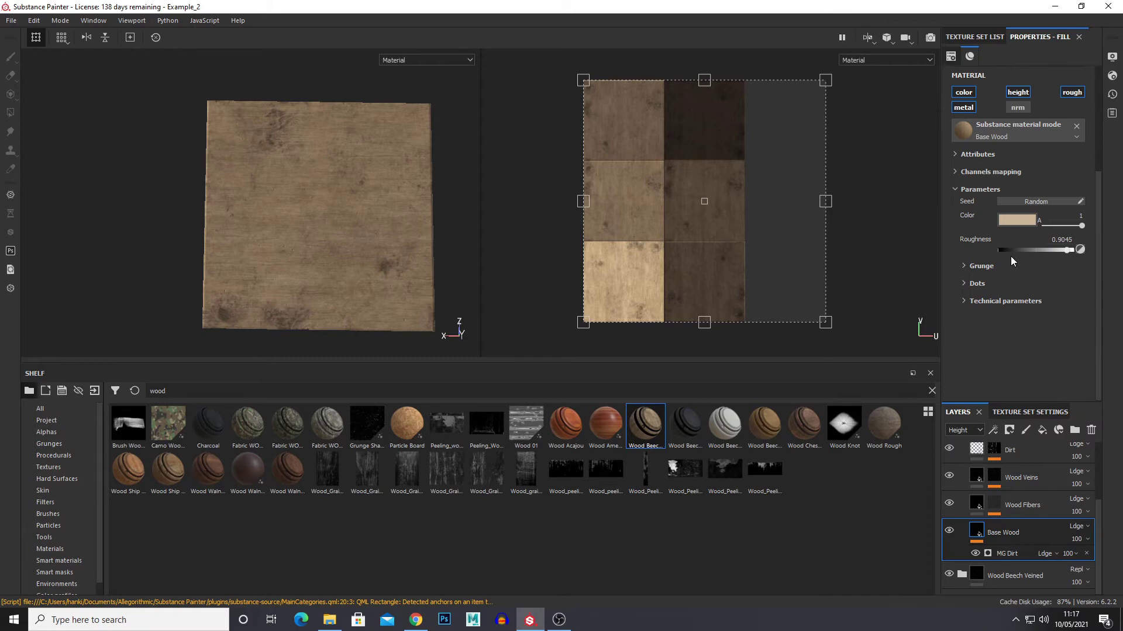
pyautogui.click(1013, 219)
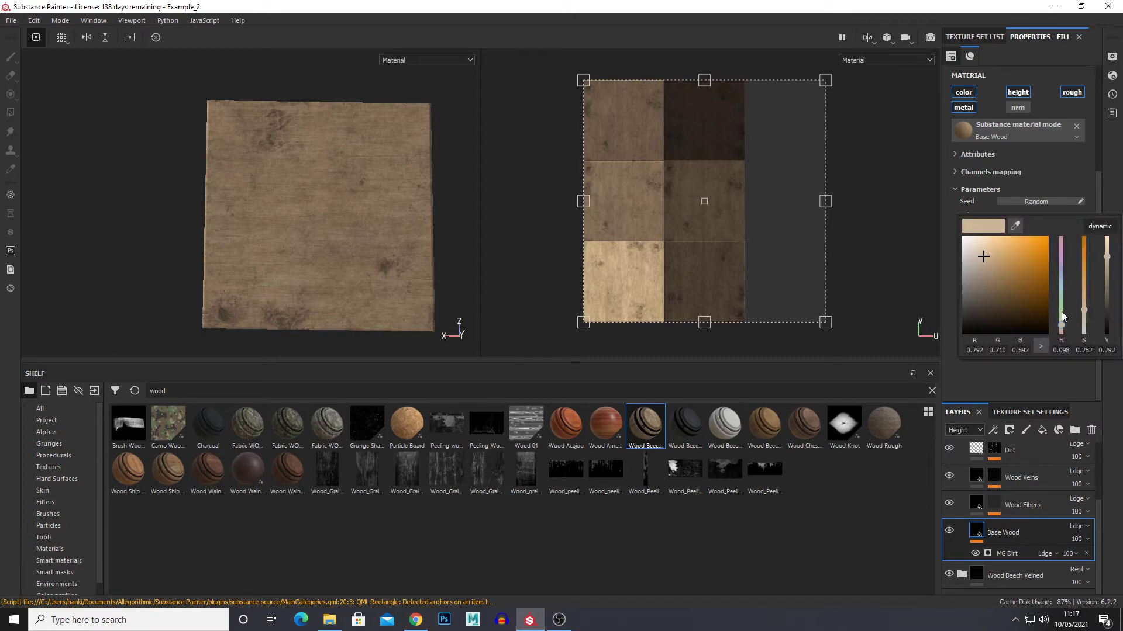
pyautogui.moveTo(1063, 316); pyautogui.dragTo(1023, 266)
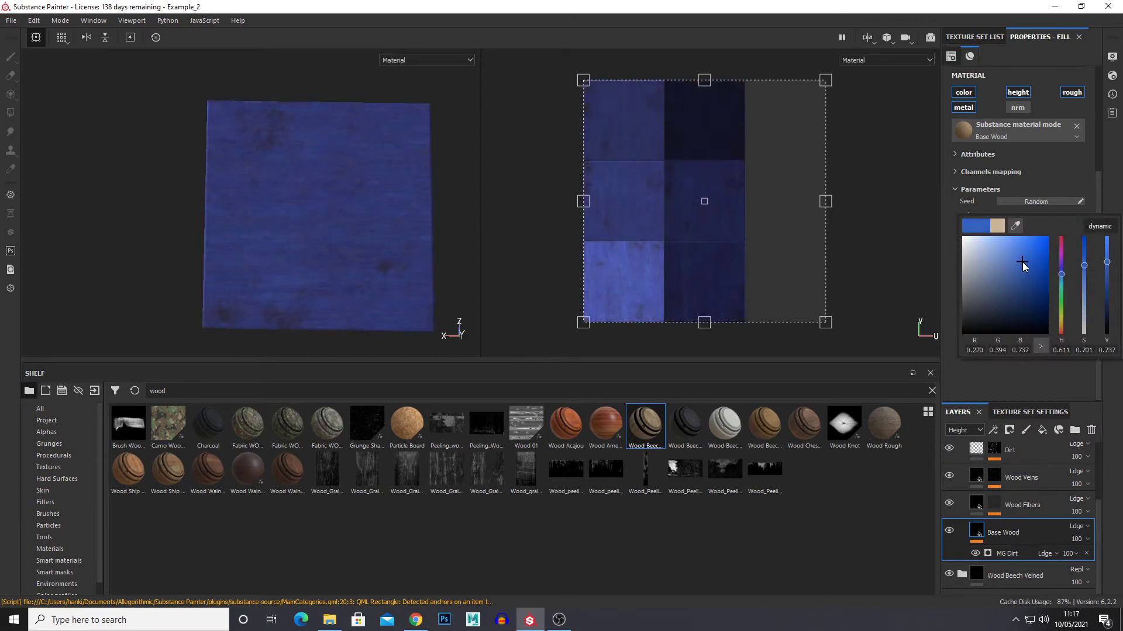
# Show the Base Color channel in the layer stack and reduce the Base Wood layer's opacity to 59
pyautogui.click(1079, 539)
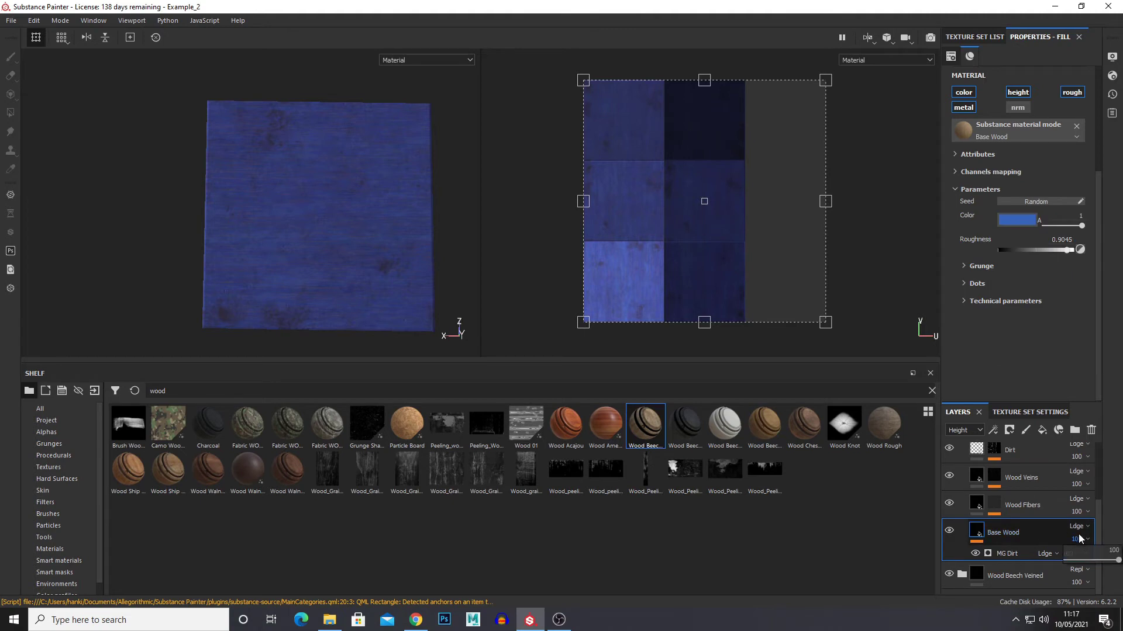
pyautogui.click(978, 433)
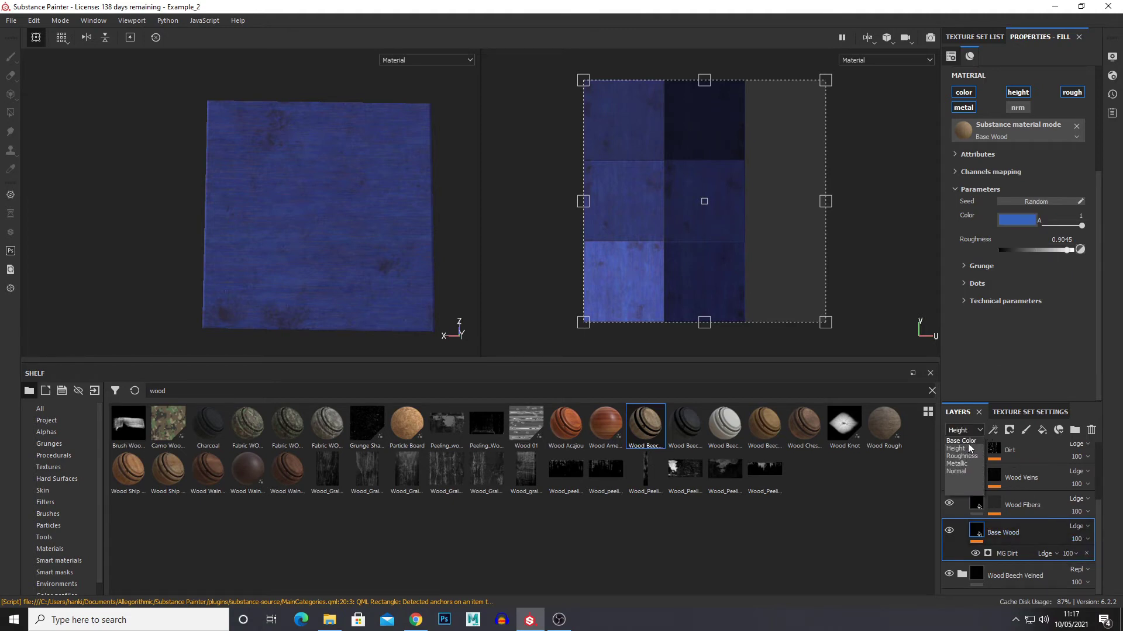
pyautogui.click(969, 445)
pyautogui.click(1080, 540)
pyautogui.click(1092, 562)
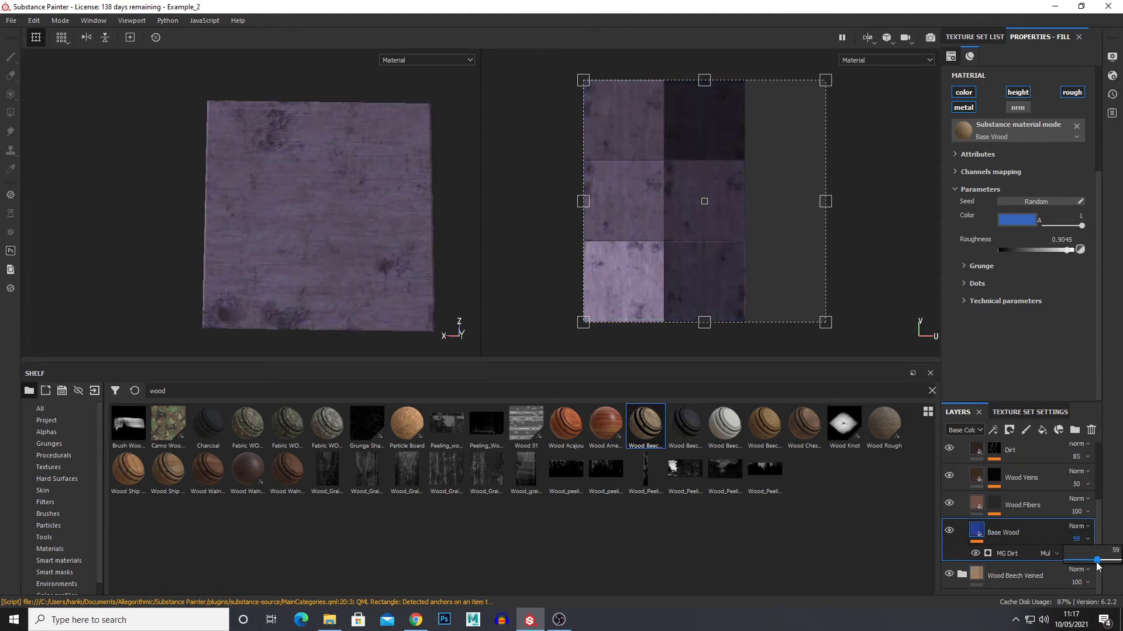
# Collapse the Wood Beech Veined copy's folder and give it a black mask
pyautogui.scroll(3, 1001, 469)
pyautogui.click(962, 511)
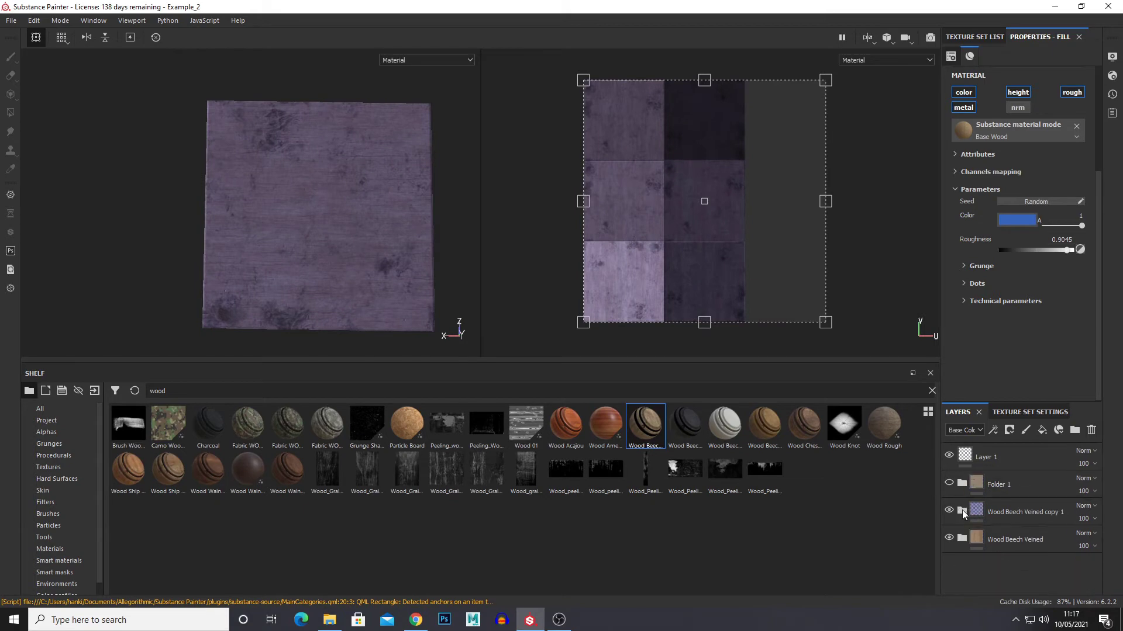
pyautogui.rightClick(1045, 508)
pyautogui.click(1022, 54)
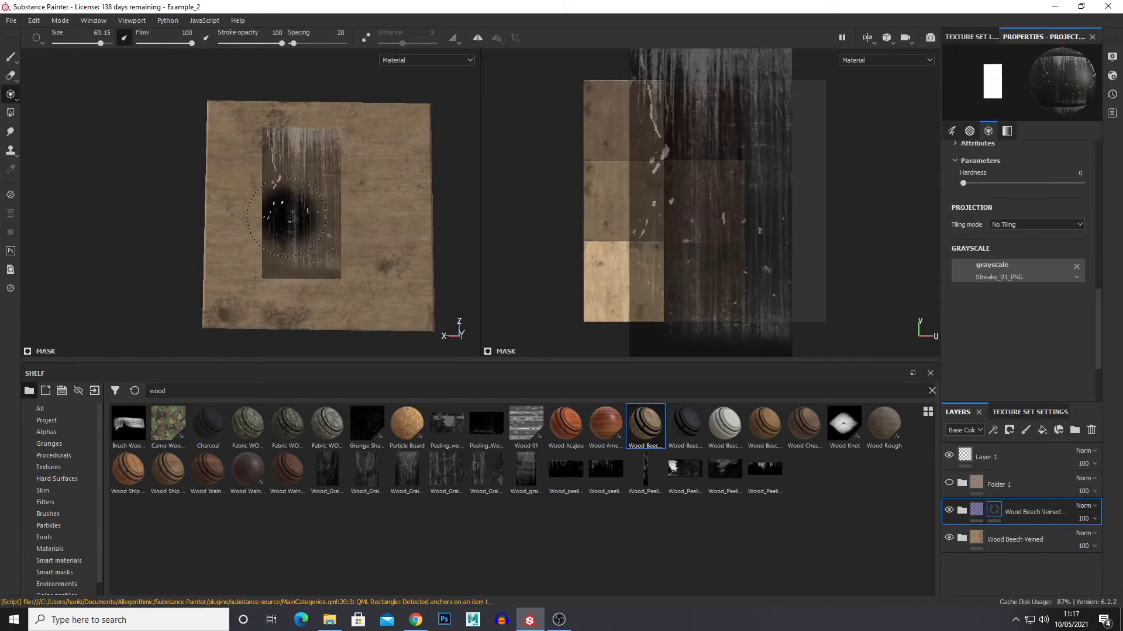
# Assign Wood_Grain_03_PNG as the projection's grayscale image, enlarge the stencil over the cube's top face and project the grain onto it
pyautogui.click(61, 422)
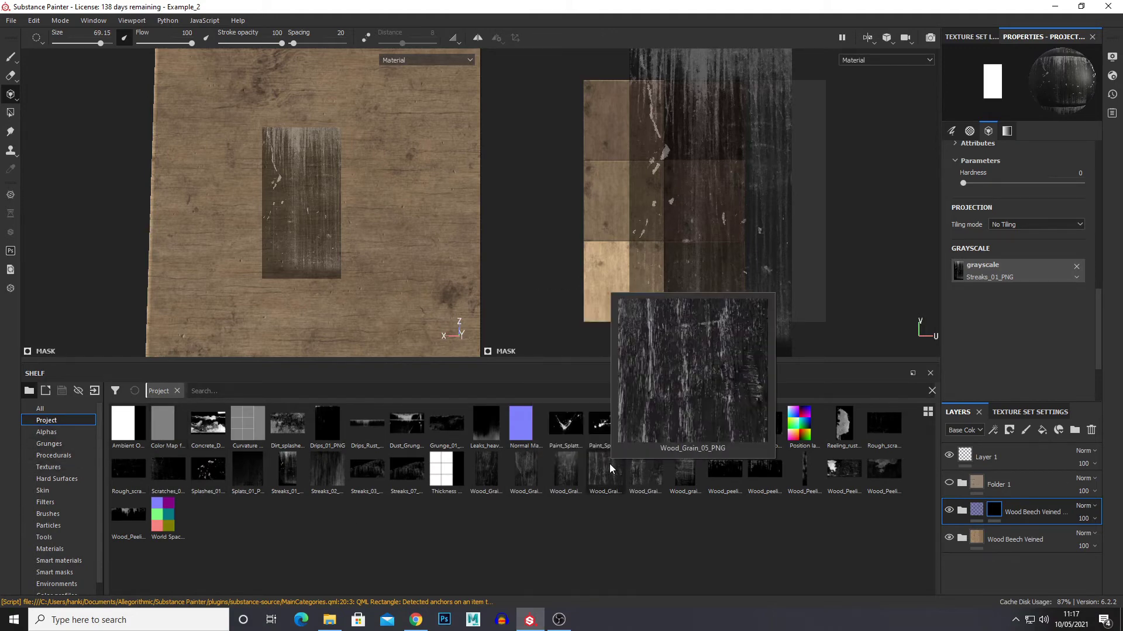
pyautogui.moveTo(534, 465)
pyautogui.moveTo(528, 465)
pyautogui.mouseDown()
pyautogui.moveTo(1079, 258)
pyautogui.moveTo(1037, 272)
pyautogui.mouseUp()
pyautogui.scroll(-2, 389, 261)
pyautogui.keyDown('alt'); pyautogui.moveTo(388, 262); pyautogui.dragTo(333, 244, button='middle'); pyautogui.keyUp('alt')
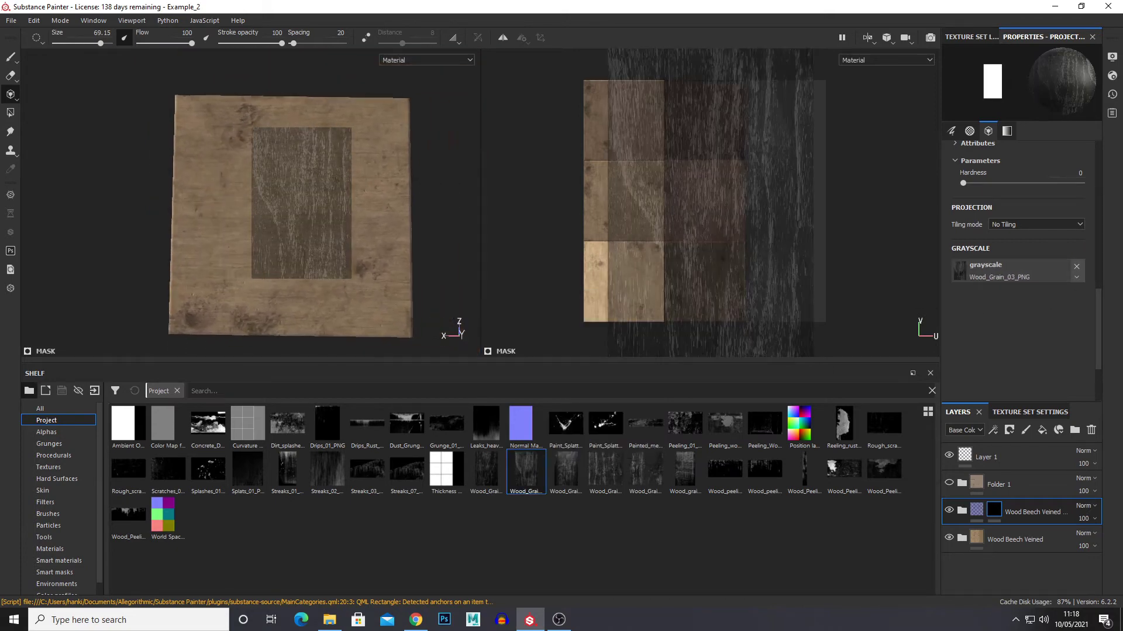
pyautogui.moveTo(332, 244); pyautogui.dragTo(220, 248, button='right')
pyautogui.moveTo(275, 161); pyautogui.dragTo(274, 157)
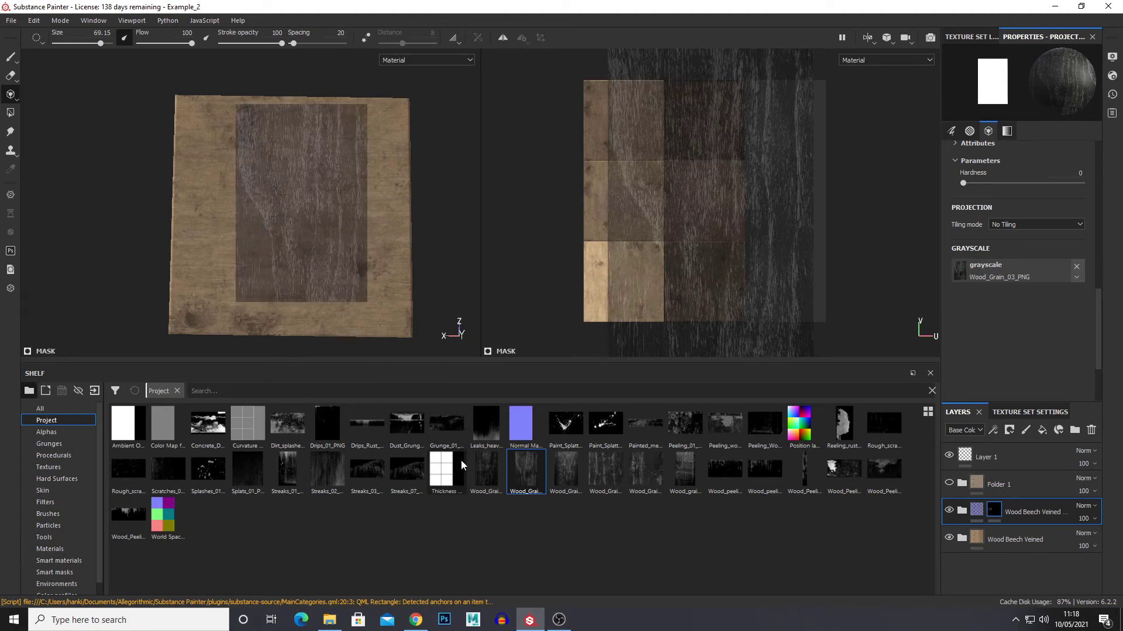
# Replace the grayscale image with Wood_Grain_02_PNG and project it onto the remaining part of the top face
pyautogui.moveTo(485, 471)
pyautogui.mouseDown()
pyautogui.moveTo(930, 318)
pyautogui.moveTo(975, 278)
pyautogui.mouseUp()
pyautogui.keyDown('alt'); pyautogui.moveTo(259, 254); pyautogui.dragTo(321, 247, button='middle'); pyautogui.keyUp('alt')
pyautogui.moveTo(277, 255); pyautogui.dragTo(329, 263)
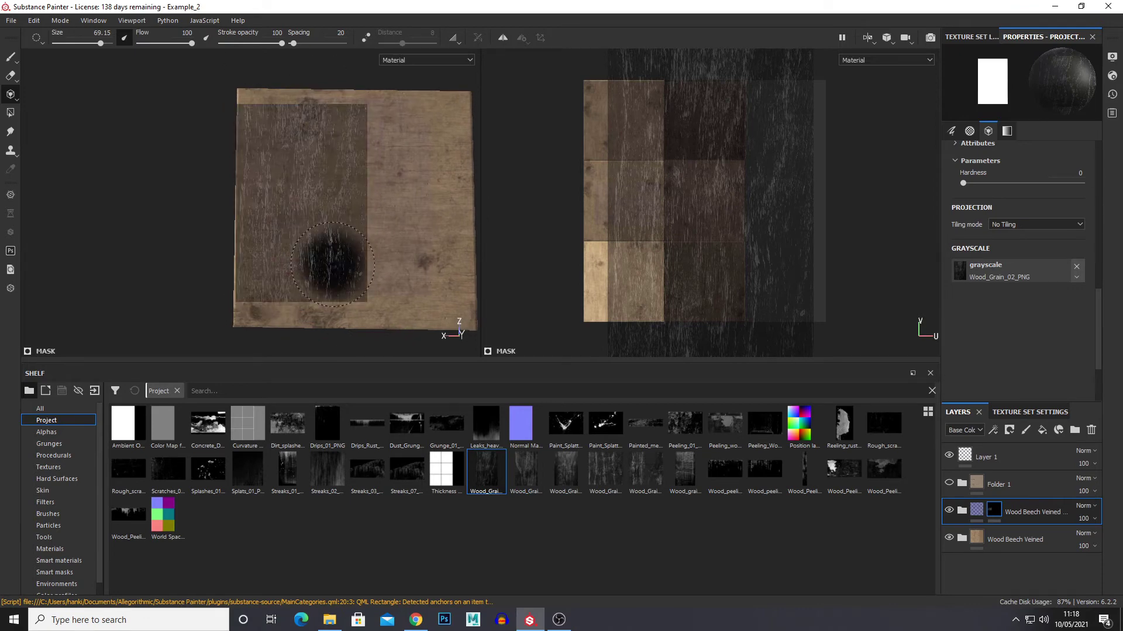
# Leave projection for the Paint tool and add Levels to the blue wood copy's mask, with midtone 0.871 and white point 0.248
pyautogui.click(7, 55)
pyautogui.scroll(3, 337, 263)
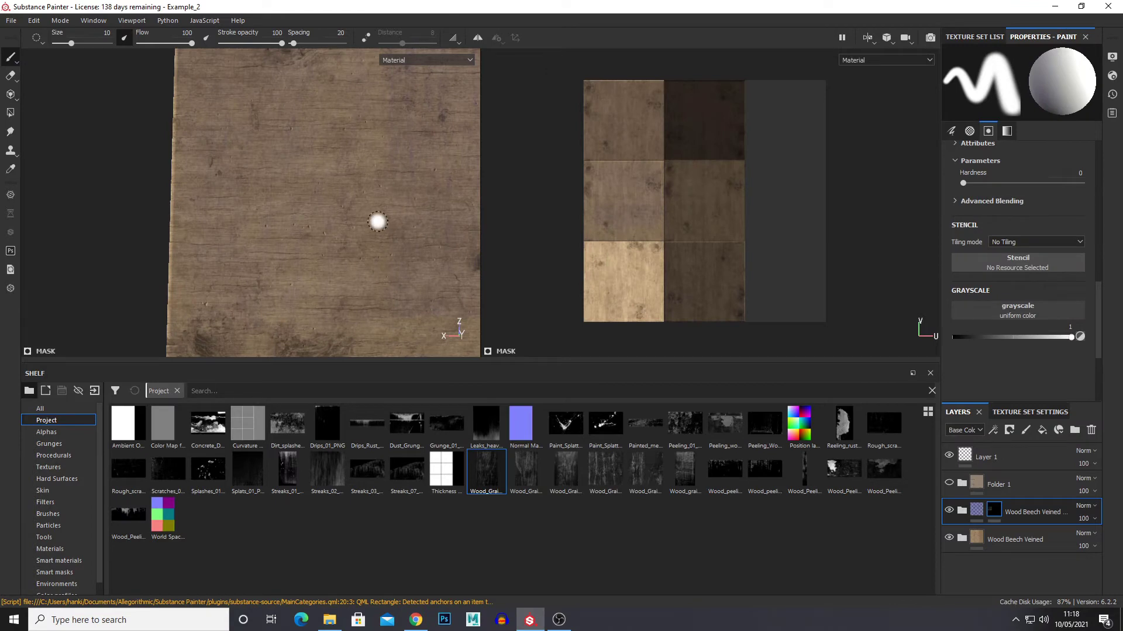
pyautogui.keyDown('alt'); pyautogui.moveTo(414, 262); pyautogui.dragTo(338, 245, button='middle'); pyautogui.keyUp('alt')
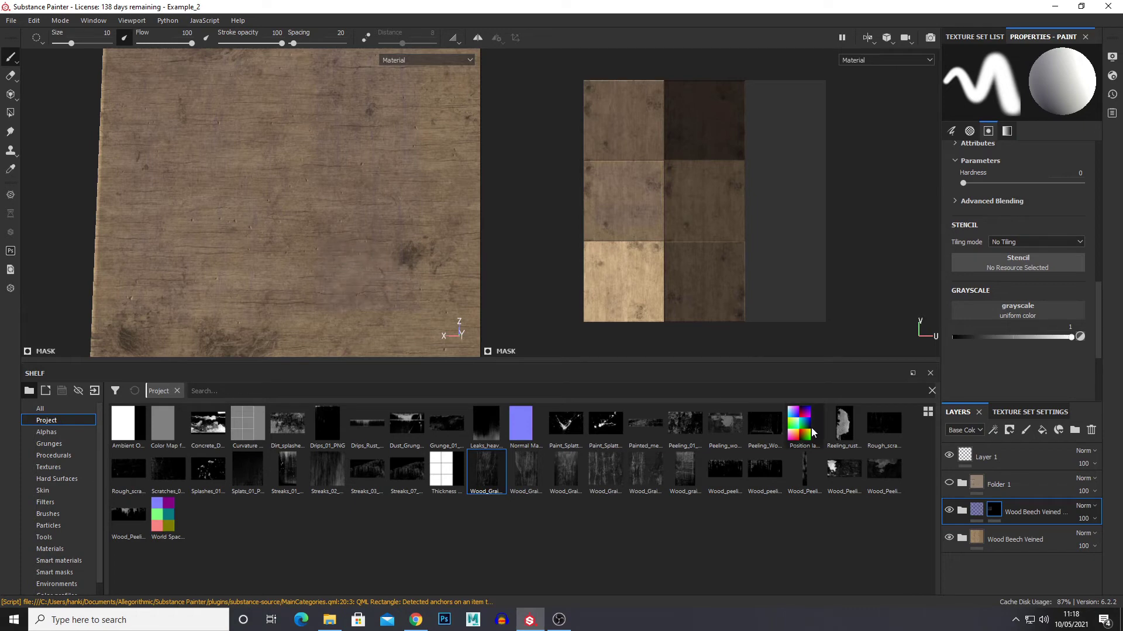
pyautogui.rightClick(994, 512)
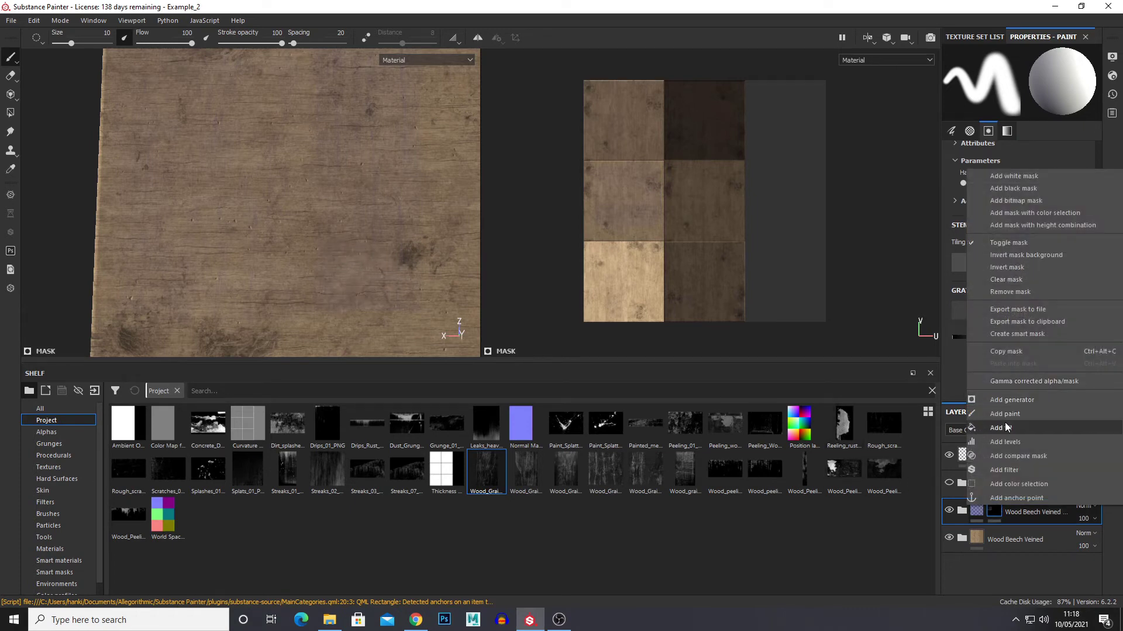
pyautogui.click(1005, 441)
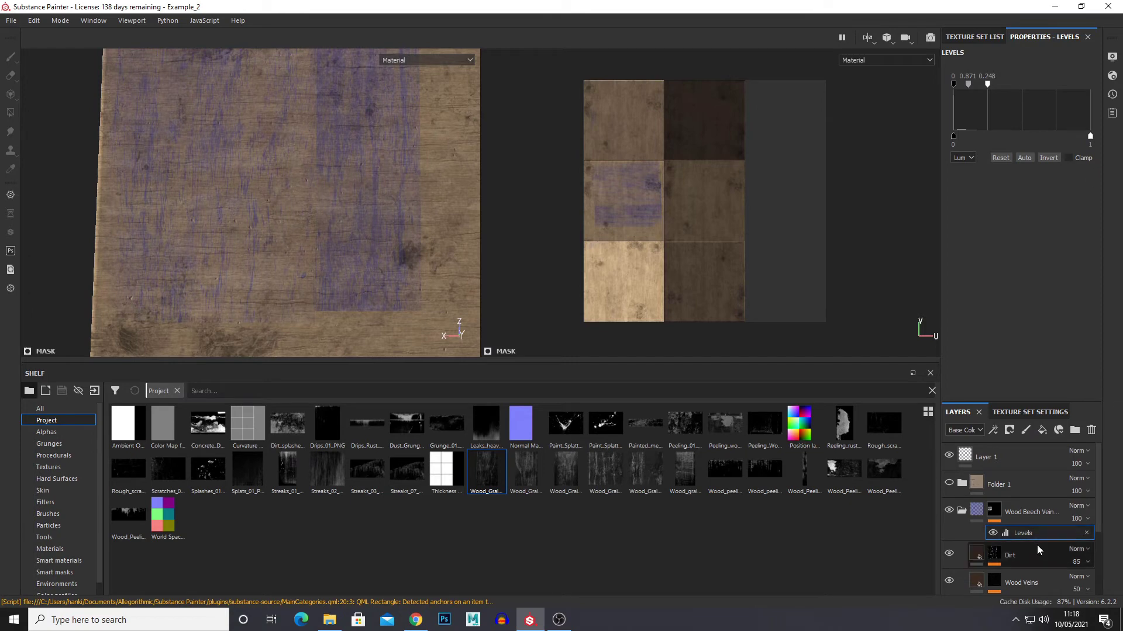
# Add a fill layer to the blue wood folder with only height enabled, set the height to -0.0918, and collapse the folder
pyautogui.click(1042, 429)
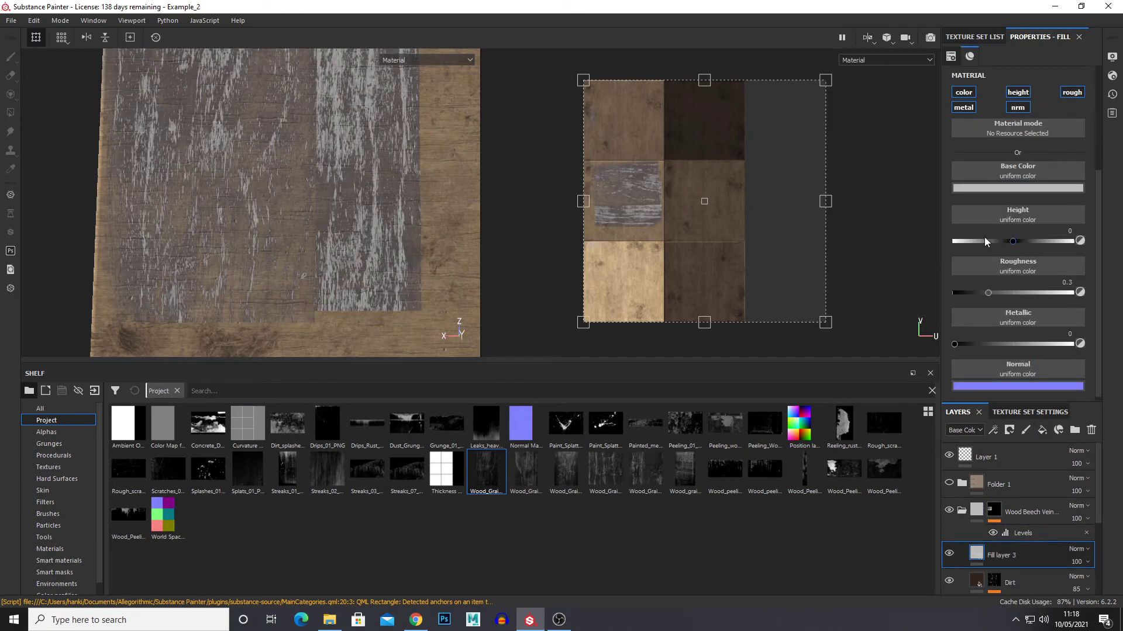
pyautogui.click(964, 92)
pyautogui.click(1024, 109)
pyautogui.click(1072, 92)
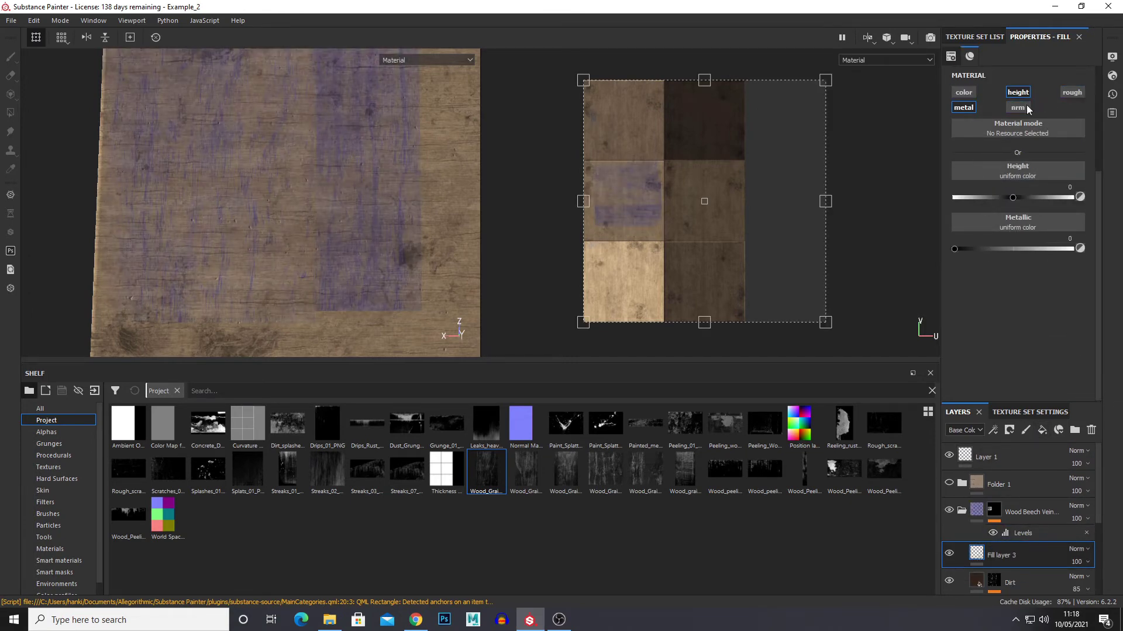
pyautogui.click(964, 109)
pyautogui.moveTo(1011, 203); pyautogui.dragTo(1004, 203)
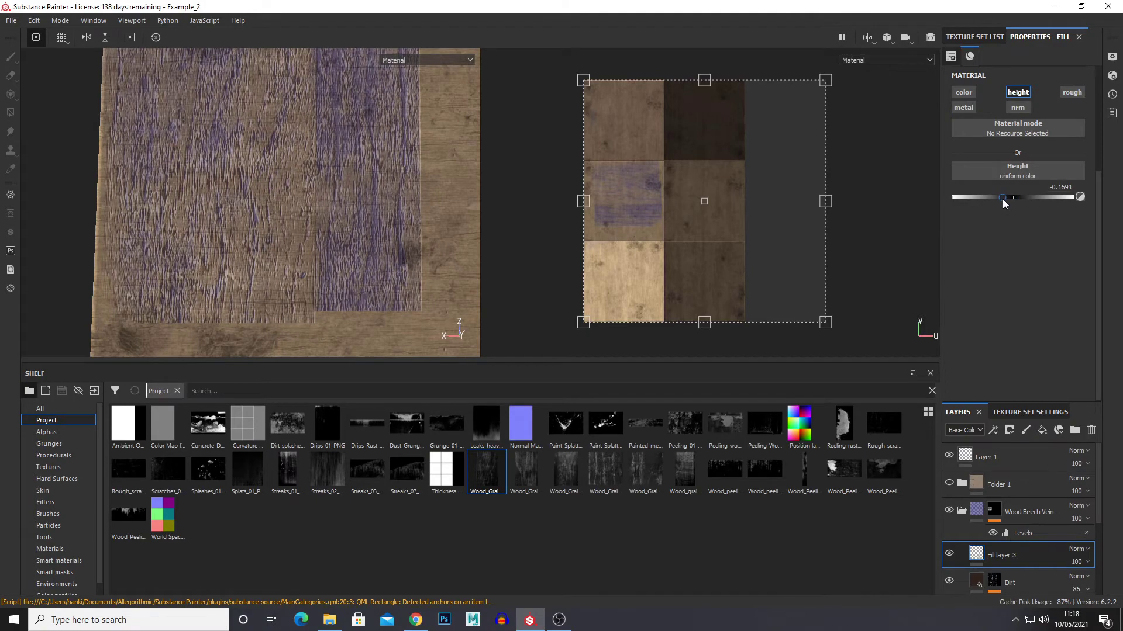
pyautogui.keyDown('alt'); pyautogui.moveTo(517, 263); pyautogui.dragTo(226, 256); pyautogui.keyUp('alt')
pyautogui.keyDown('alt'); pyautogui.moveTo(226, 256); pyautogui.dragTo(332, 237, button='right'); pyautogui.keyUp('alt')
pyautogui.keyDown('alt'); pyautogui.moveTo(334, 237); pyautogui.dragTo(292, 251); pyautogui.keyUp('alt')
pyautogui.click(959, 512)
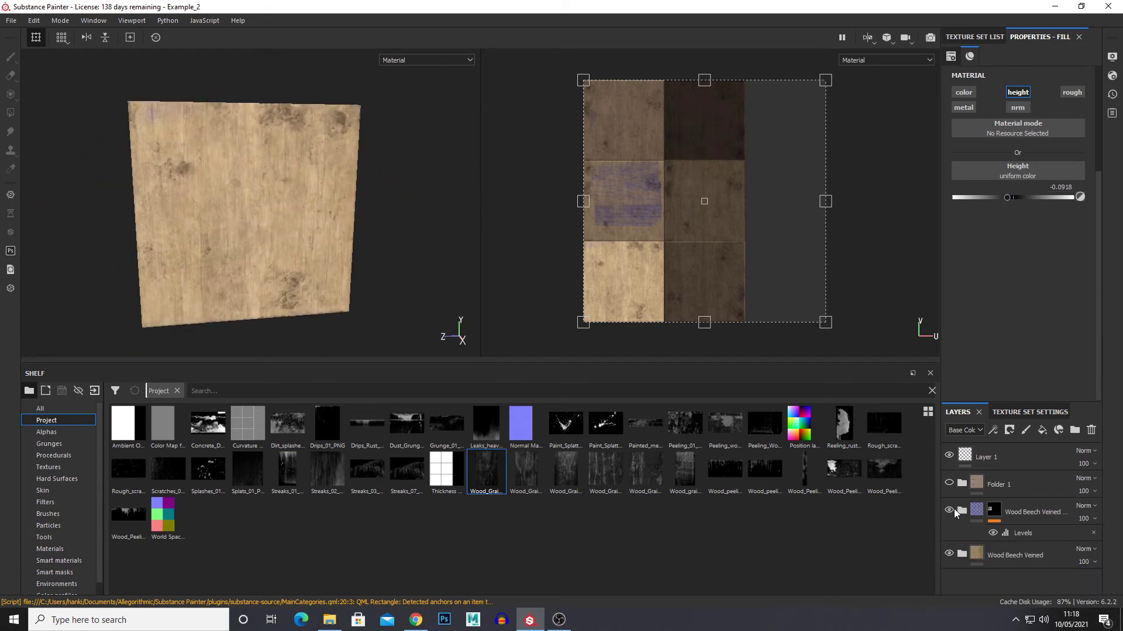
# Add a fill layer above Folder 1 with a pure red base color and give it a black mask
pyautogui.click(1043, 432)
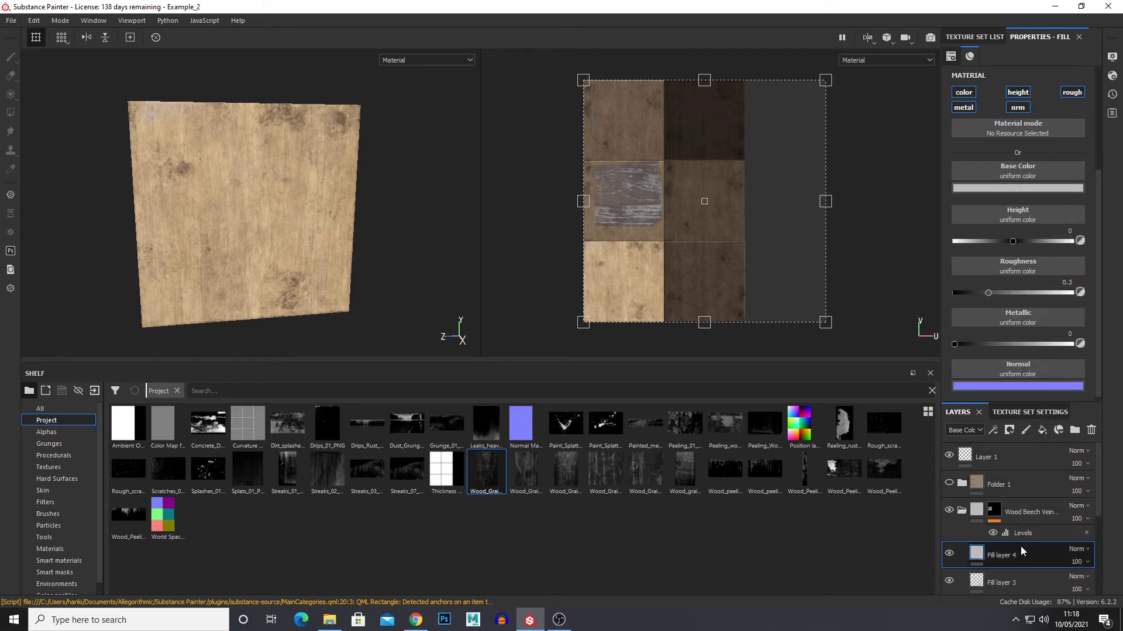
pyautogui.moveTo(1021, 545); pyautogui.dragTo(1027, 469)
pyautogui.click(958, 188)
pyautogui.click(1046, 214)
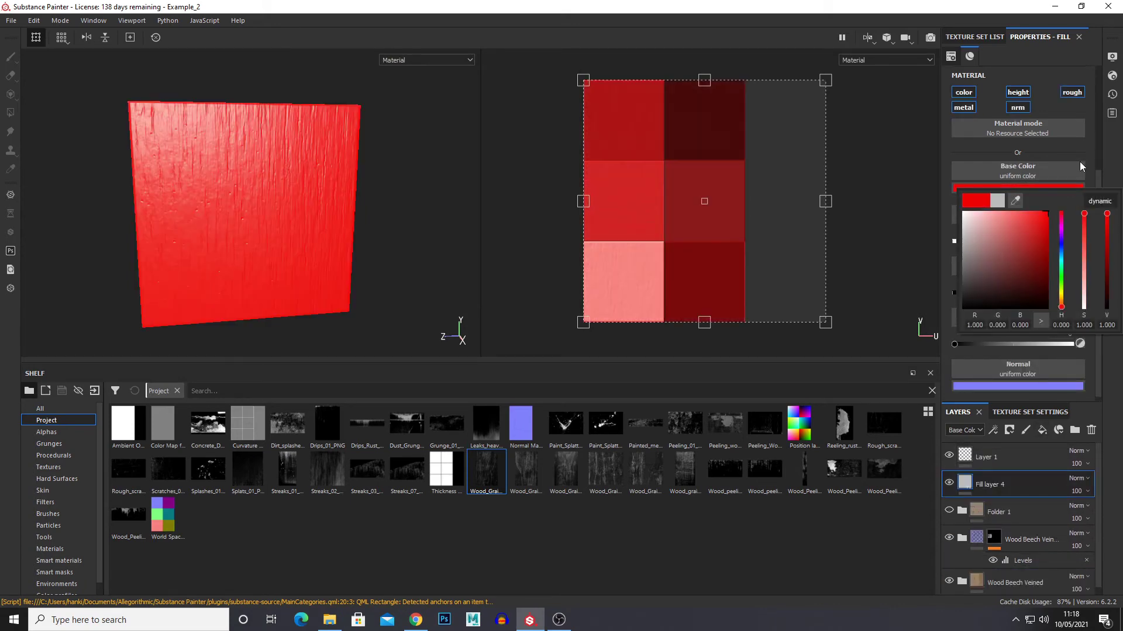
pyautogui.rightClick(1032, 485)
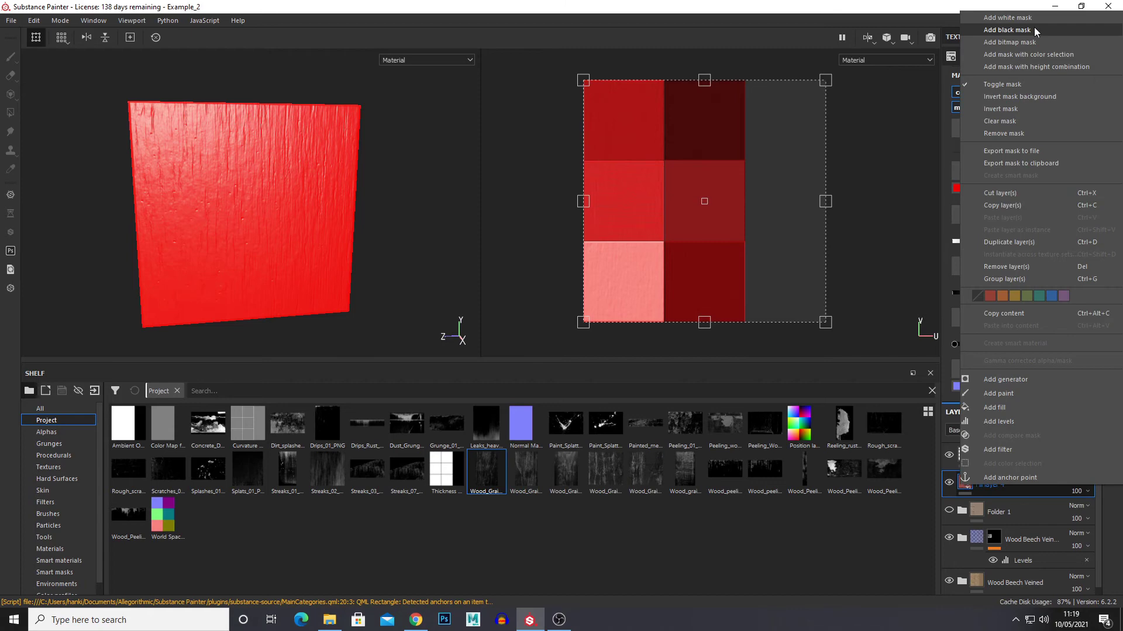
pyautogui.click(1006, 30)
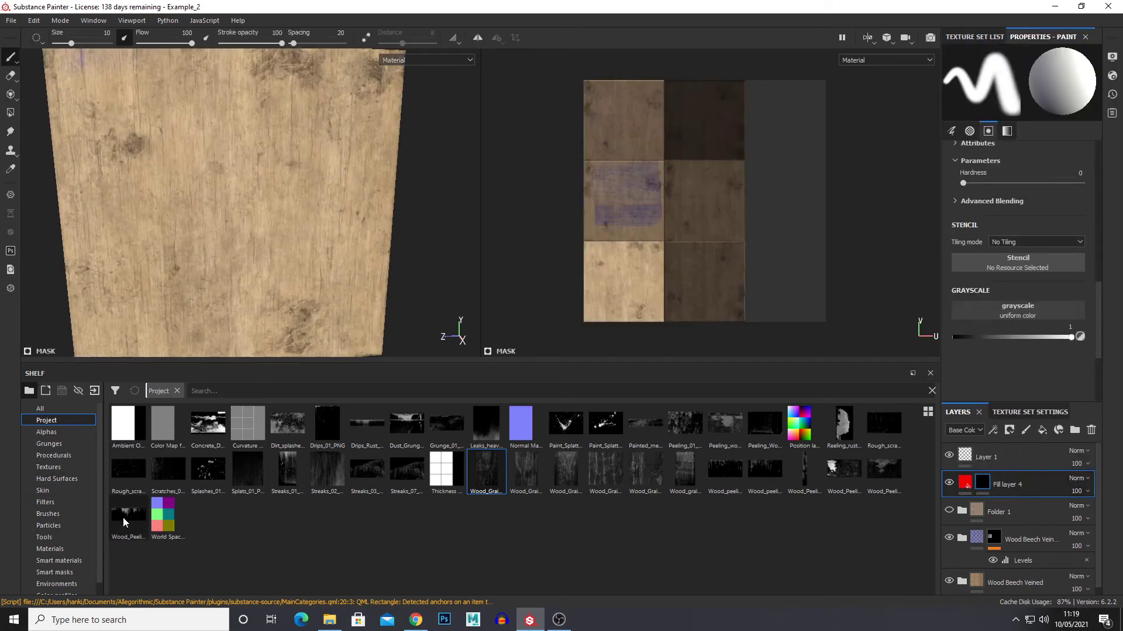
# Use Wood_Peeling_Paint_PNG as the projection's grayscale image, enlarge the stencil along the side face's upper edge and project it onto the red layer's mask
pyautogui.click(10, 96)
pyautogui.moveTo(129, 514); pyautogui.dragTo(1008, 279)
pyautogui.keyDown('alt'); pyautogui.keyDown('shift'); pyautogui.moveTo(346, 202); pyautogui.dragTo(342, 172); pyautogui.keyUp('shift'); pyautogui.keyUp('alt')
pyautogui.keyDown('alt'); pyautogui.moveTo(342, 172); pyautogui.dragTo(331, 286, button='middle'); pyautogui.keyUp('alt')
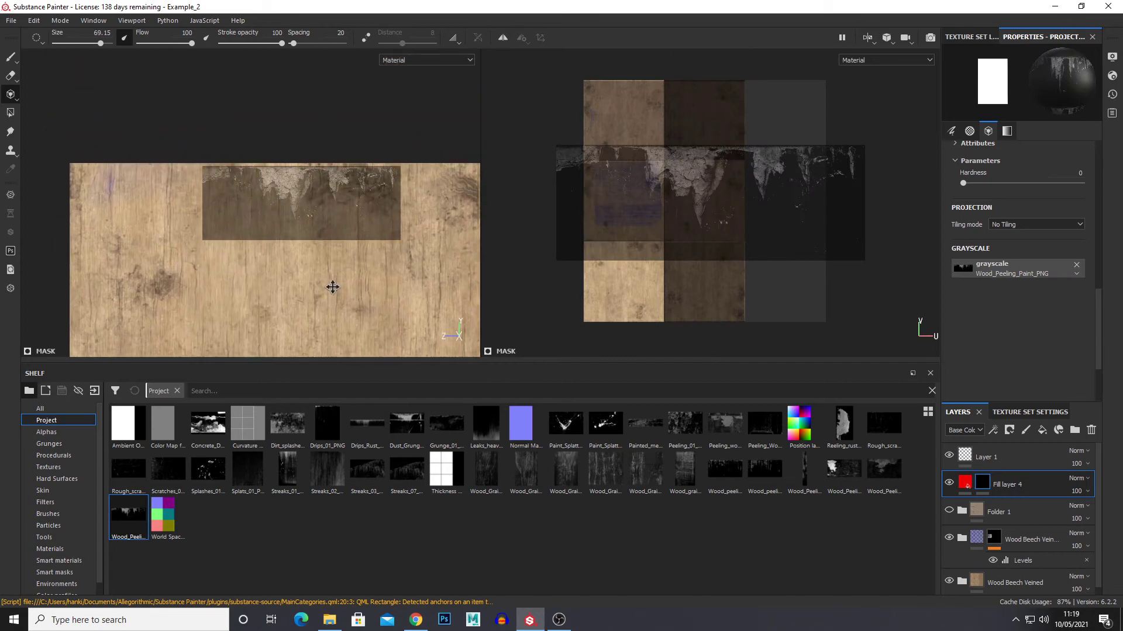
pyautogui.moveTo(322, 218)
pyautogui.mouseDown(button='middle')
pyautogui.moveTo(339, 212)
pyautogui.moveTo(325, 231)
pyautogui.mouseUp(button='middle')
pyautogui.moveTo(375, 227); pyautogui.dragTo(392, 248, button='right')
pyautogui.moveTo(391, 248); pyautogui.dragTo(379, 275, button='middle')
pyautogui.moveTo(379, 276); pyautogui.dragTo(376, 268, button='right')
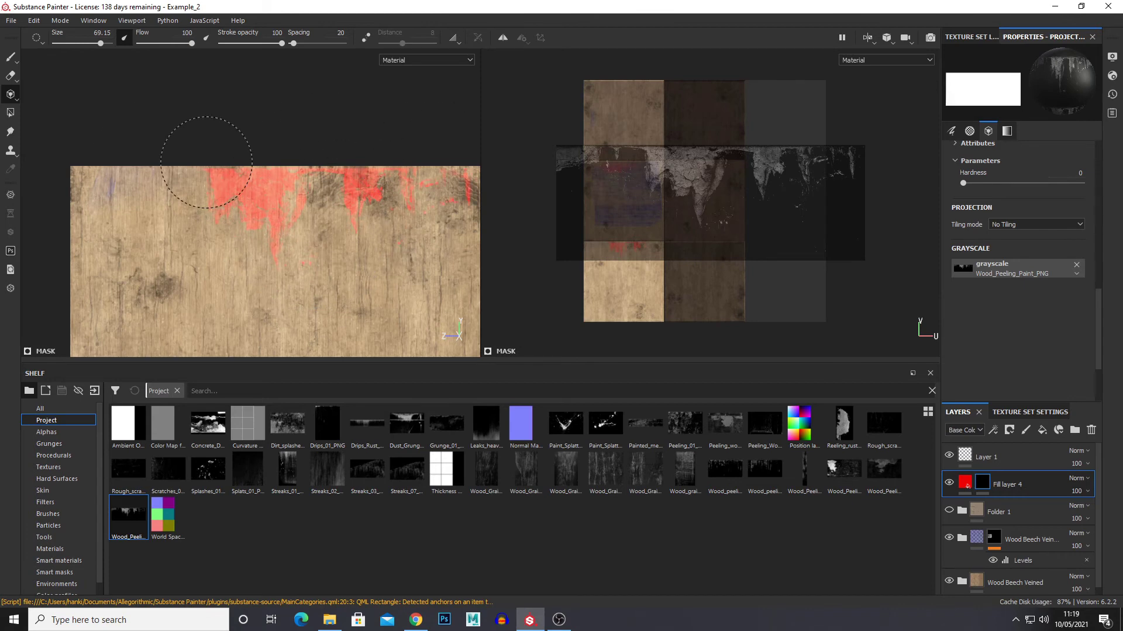
pyautogui.moveTo(258, 240); pyautogui.dragTo(250, 227)
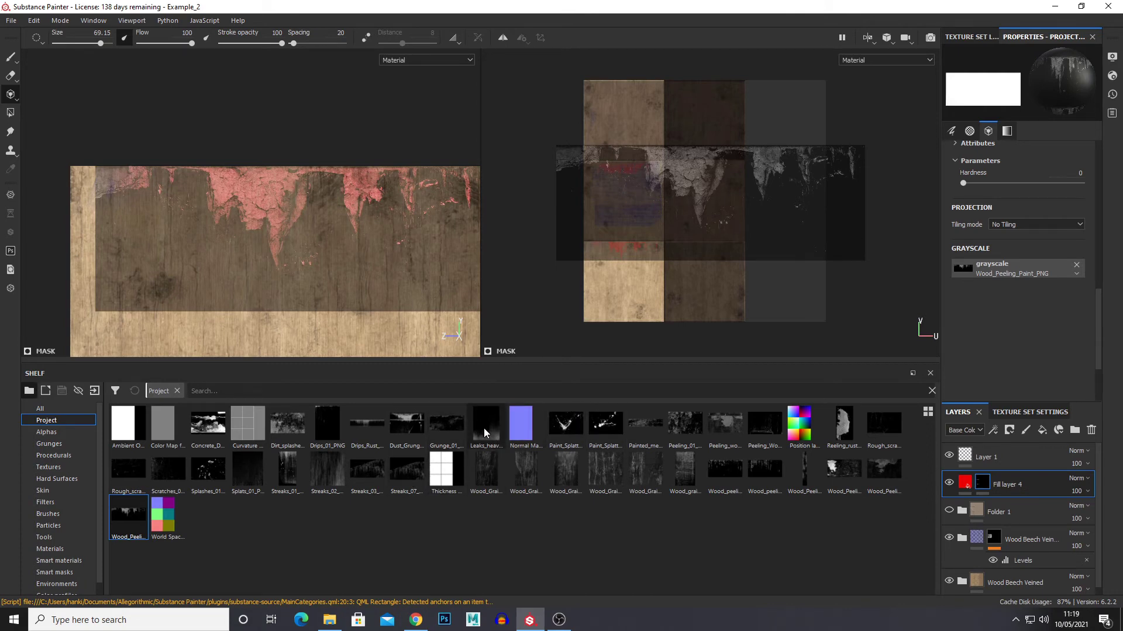
# Replace the grayscale image with Leaks_heavy_01_PNG and shrink the stencil to cover about half of the side face
pyautogui.moveTo(483, 428); pyautogui.dragTo(1014, 270)
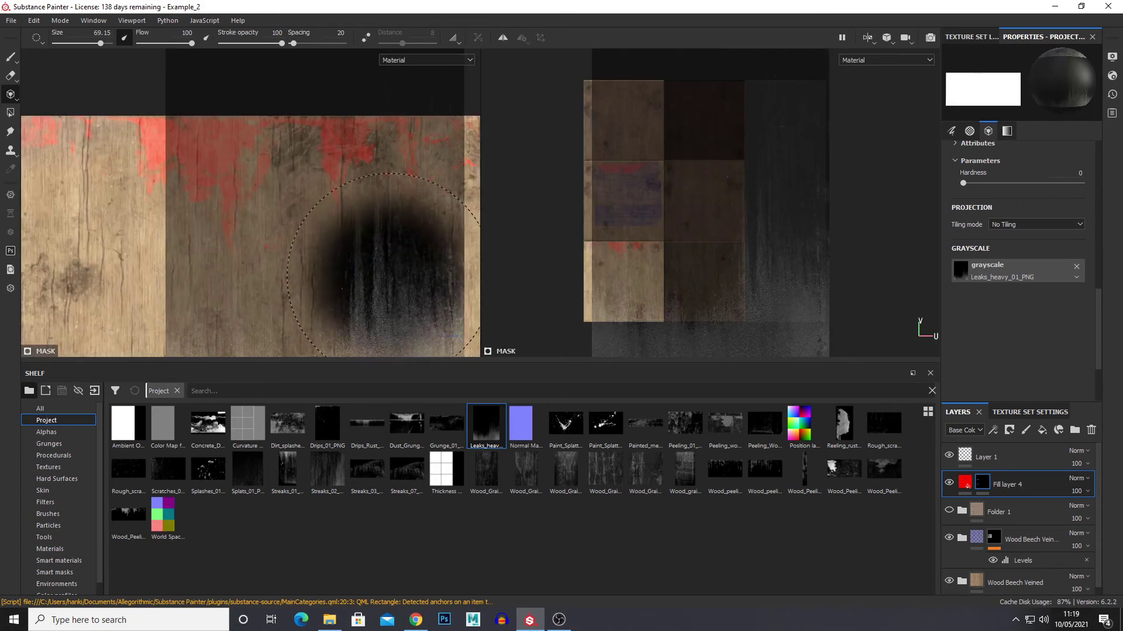
pyautogui.press('s')
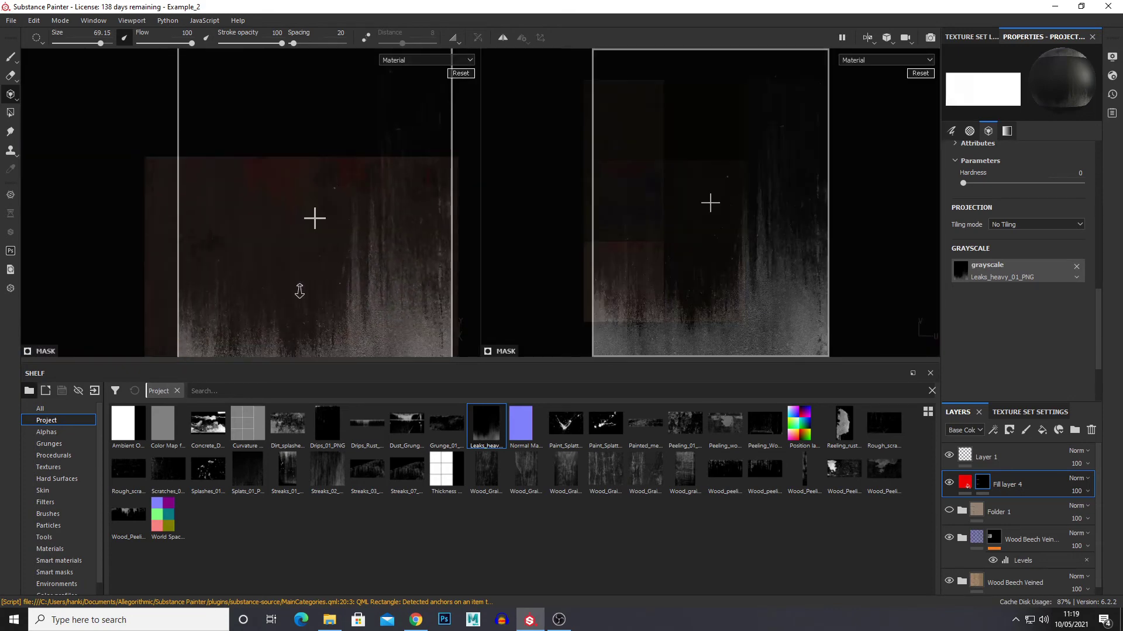
pyautogui.moveTo(365, 259); pyautogui.dragTo(372, 263, button='right')
pyautogui.moveTo(372, 263)
pyautogui.mouseDown(button='middle')
pyautogui.moveTo(408, 314)
pyautogui.moveTo(432, 306)
pyautogui.mouseUp(button='middle')
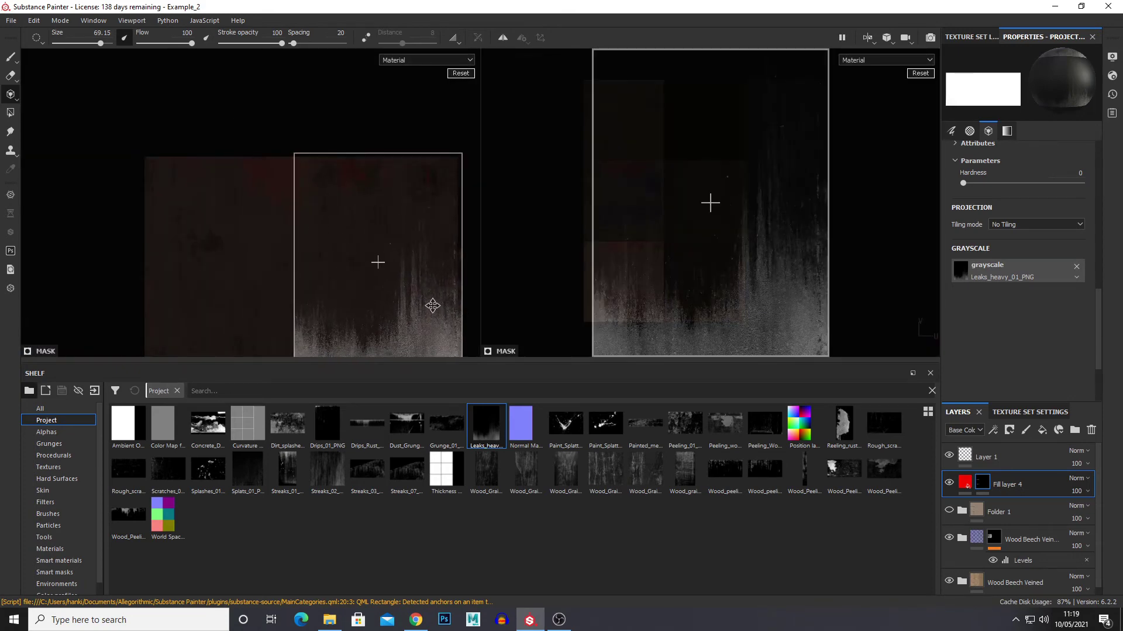
# Try to project the leaks directly on the same mask, over the lower corner and the peeling paint, and undo the strokes
pyautogui.click(421, 303)
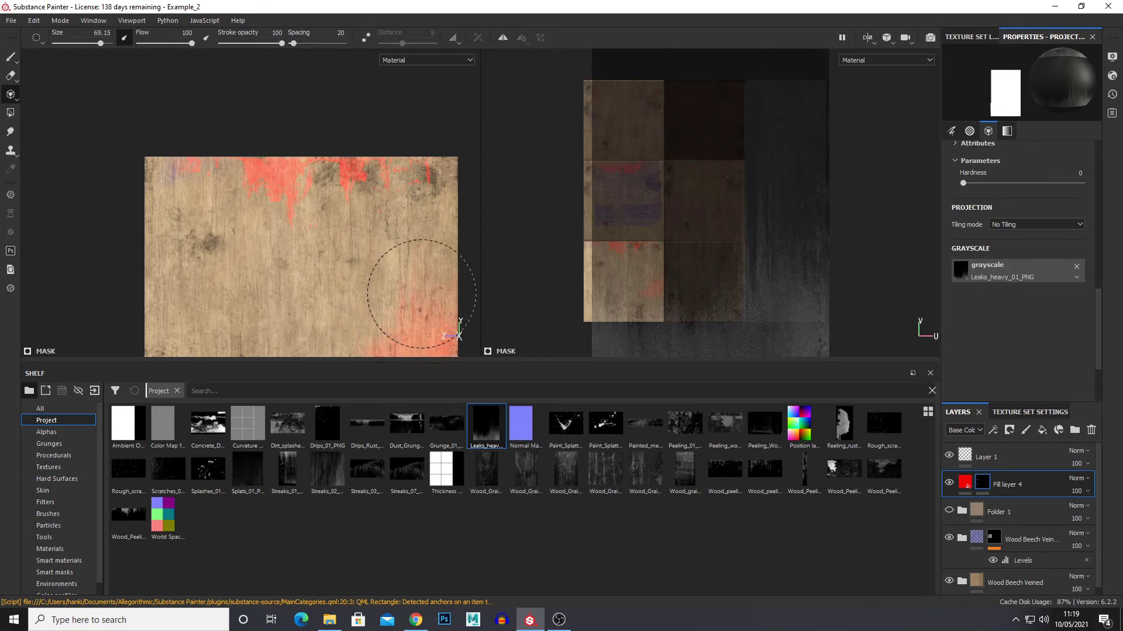
pyautogui.moveTo(419, 198); pyautogui.dragTo(401, 191)
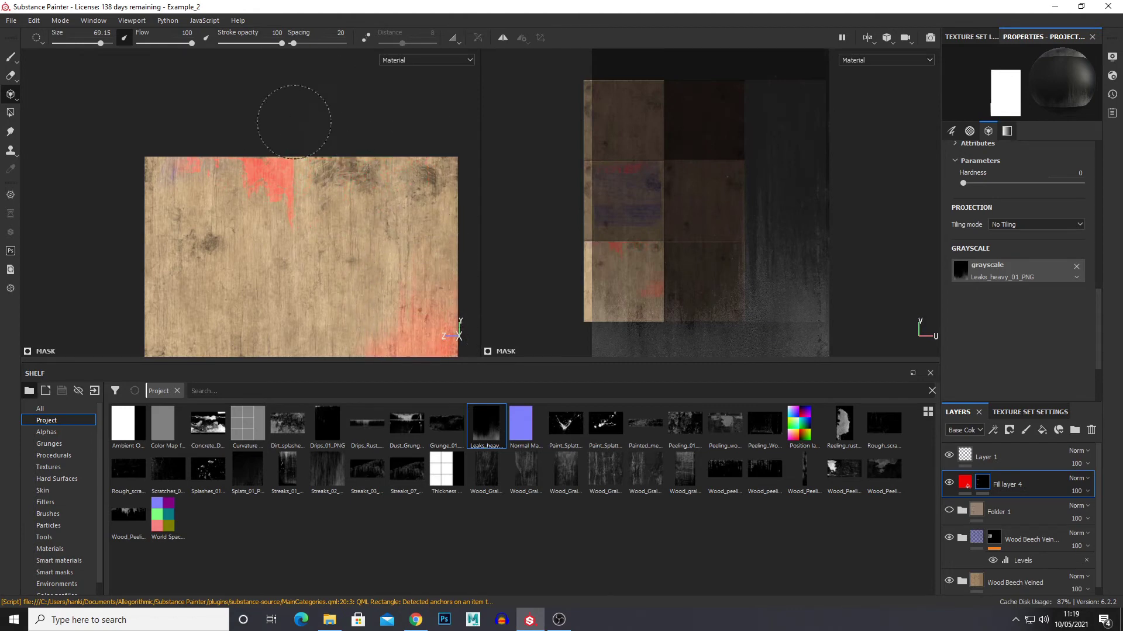
pyautogui.moveTo(294, 122)
pyautogui.mouseDown()
pyautogui.moveTo(339, 228)
pyautogui.moveTo(304, 210)
pyautogui.moveTo(293, 266)
pyautogui.moveTo(305, 220)
pyautogui.mouseUp()
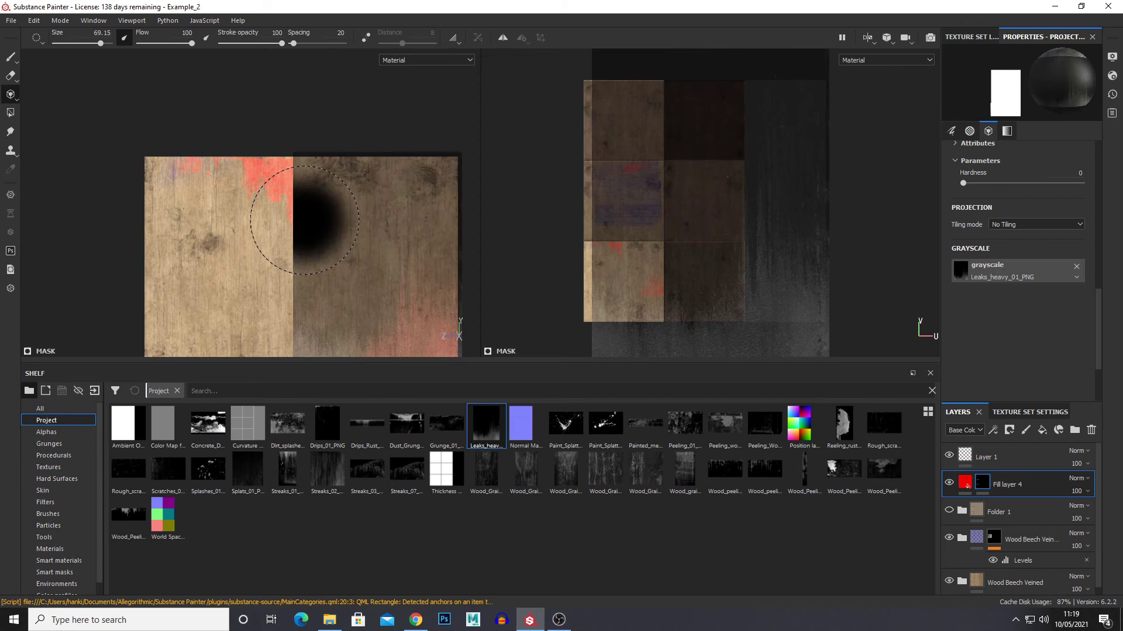
pyautogui.hotkey('ctrl', 'z')
pyautogui.hotkey('ctrl', 'z')
pyautogui.hotkey('ctrl', 'z')
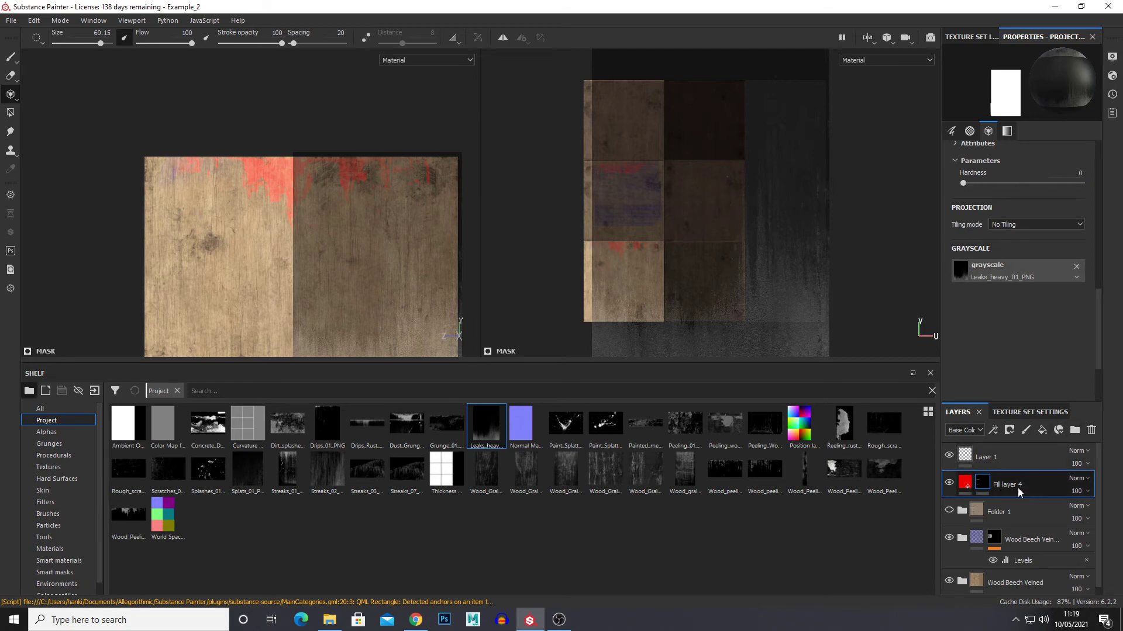
# Add a paint effect to the red fill layer's mask and set its blending mode to Screen
pyautogui.rightClick(980, 486)
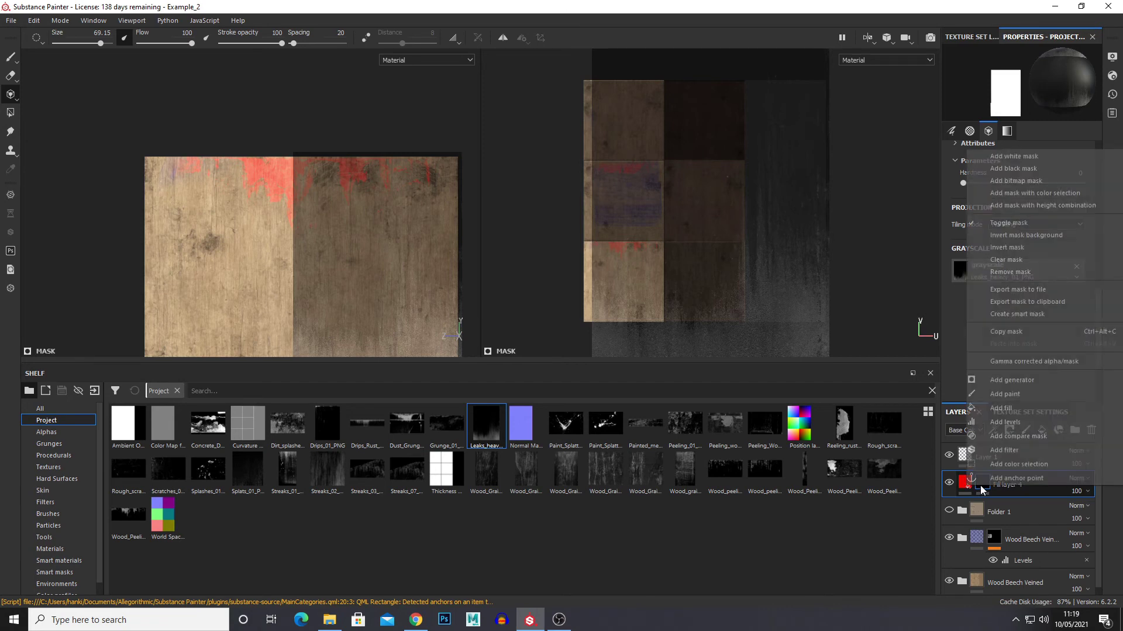
pyautogui.click(983, 400)
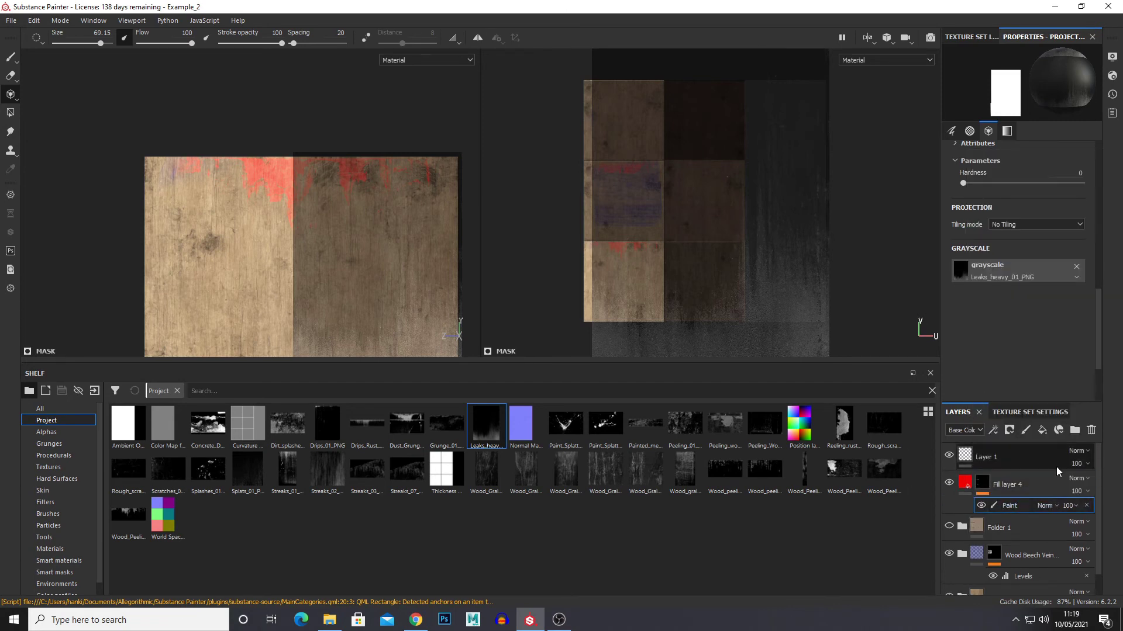
pyautogui.click(1045, 507)
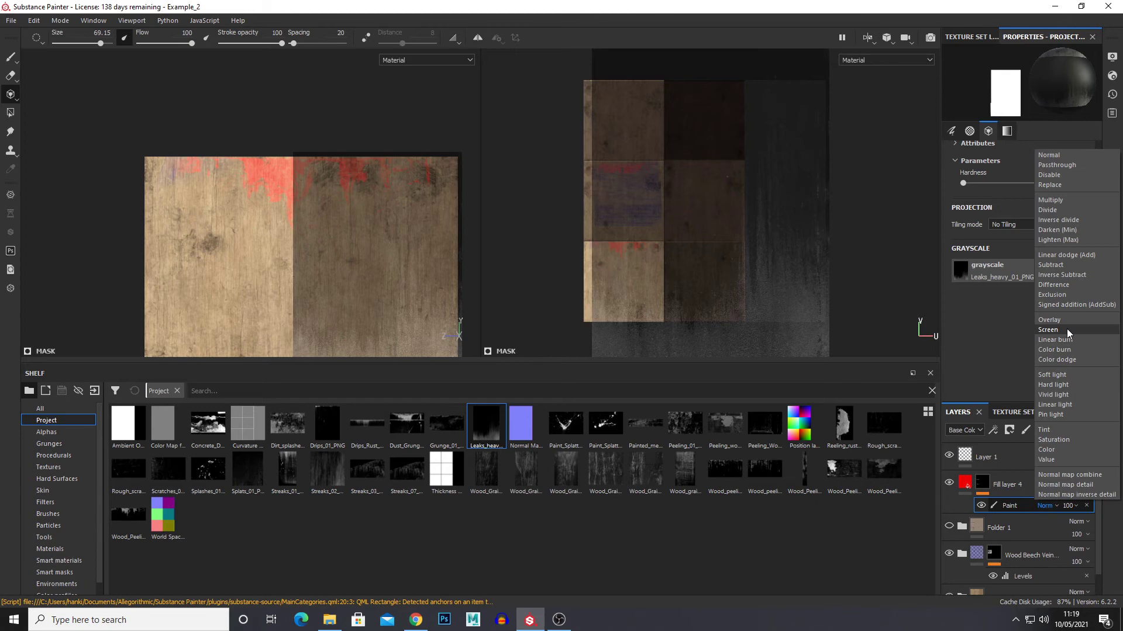
pyautogui.click(1066, 329)
# Place the leaks stencil on the side face and project it across the face's lower part
pyautogui.scroll(-2, 357, 292)
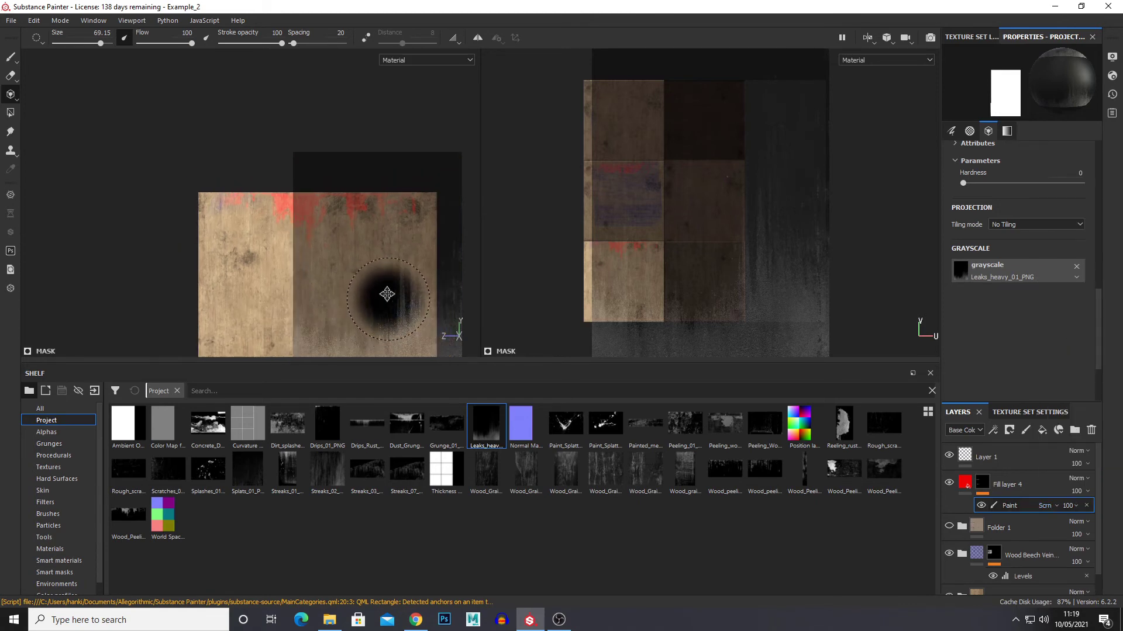
pyautogui.keyDown('alt'); pyautogui.moveTo(387, 294); pyautogui.dragTo(366, 266, button='middle'); pyautogui.keyUp('alt')
pyautogui.press('s')
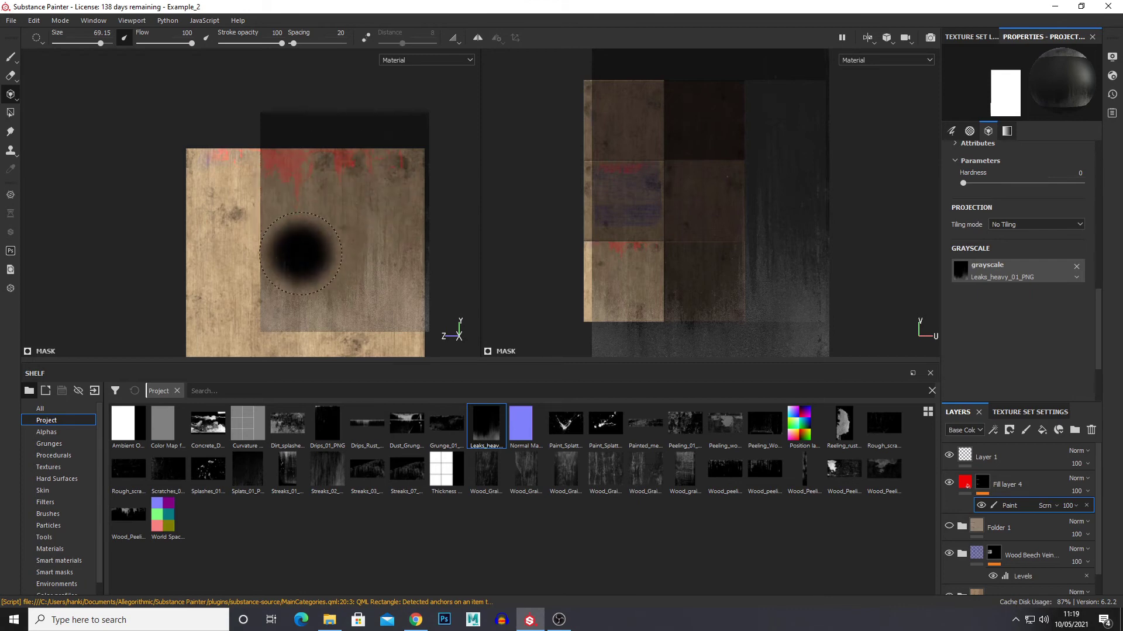
pyautogui.moveTo(301, 289); pyautogui.dragTo(397, 292)
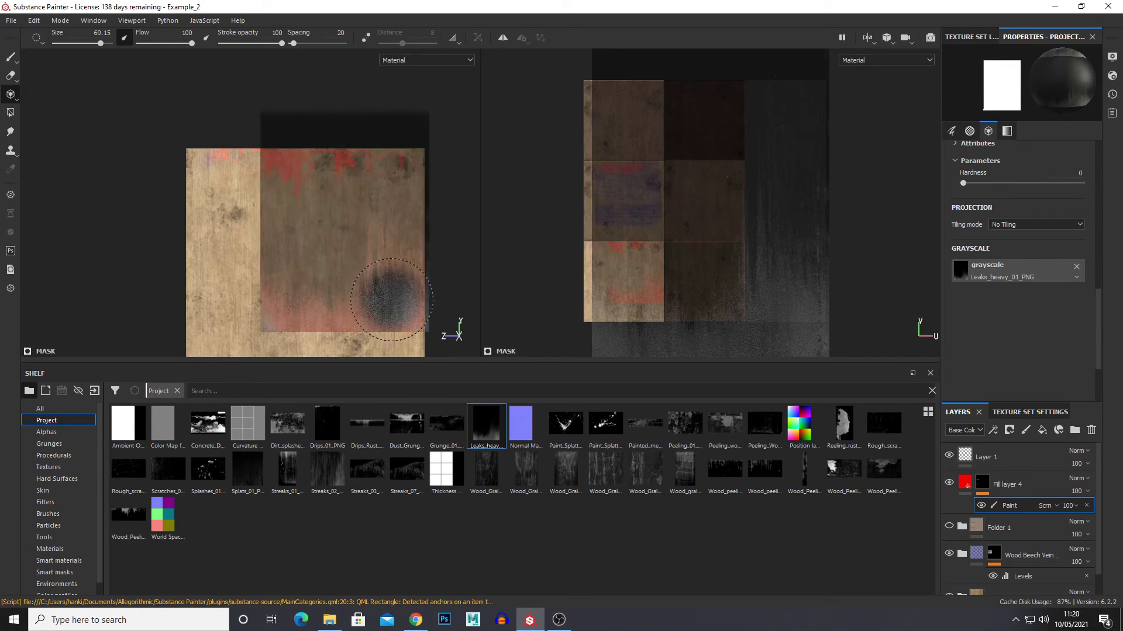
# Lower the leaks stencil on the side face, try a second pass on the same paint effect and undo the stroke
pyautogui.press('s')
pyautogui.moveTo(390, 282)
pyautogui.mouseDown(button='middle')
pyautogui.moveTo(373, 321)
pyautogui.moveTo(385, 338)
pyautogui.mouseUp(button='middle')
pyautogui.moveTo(393, 321)
pyautogui.mouseDown()
pyautogui.moveTo(305, 254)
pyautogui.moveTo(371, 221)
pyautogui.moveTo(206, 190)
pyautogui.moveTo(388, 306)
pyautogui.moveTo(386, 287)
pyautogui.mouseUp()
pyautogui.hotkey('ctrl', 'z')
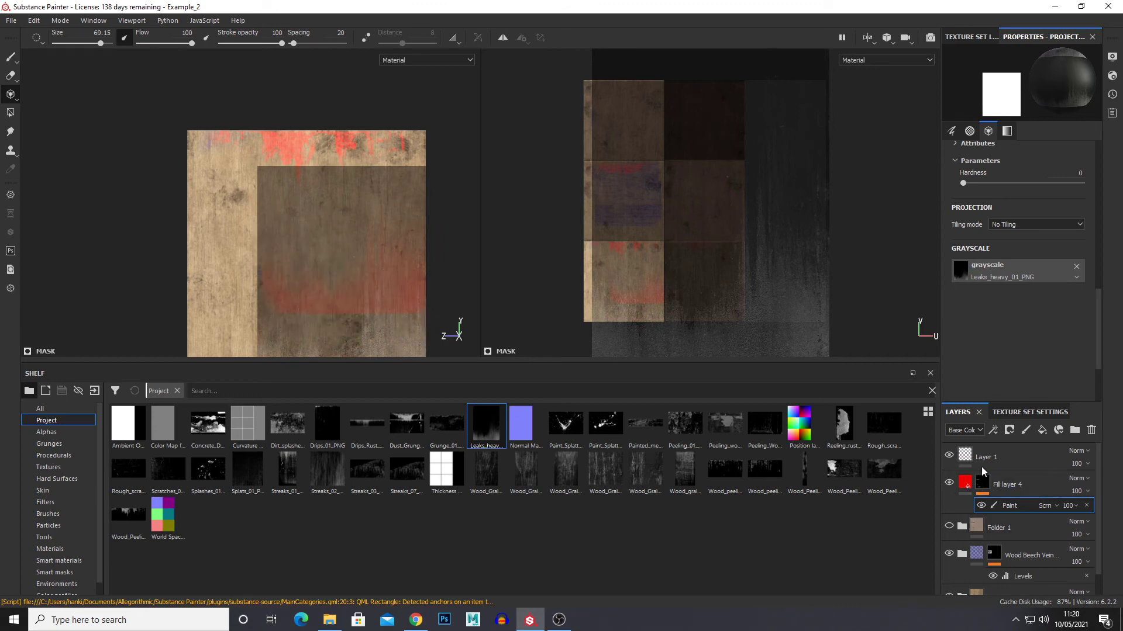
# Add a second paint effect in Screen mode to the red layer's mask and project the leaks below the first band
pyautogui.rightClick(985, 487)
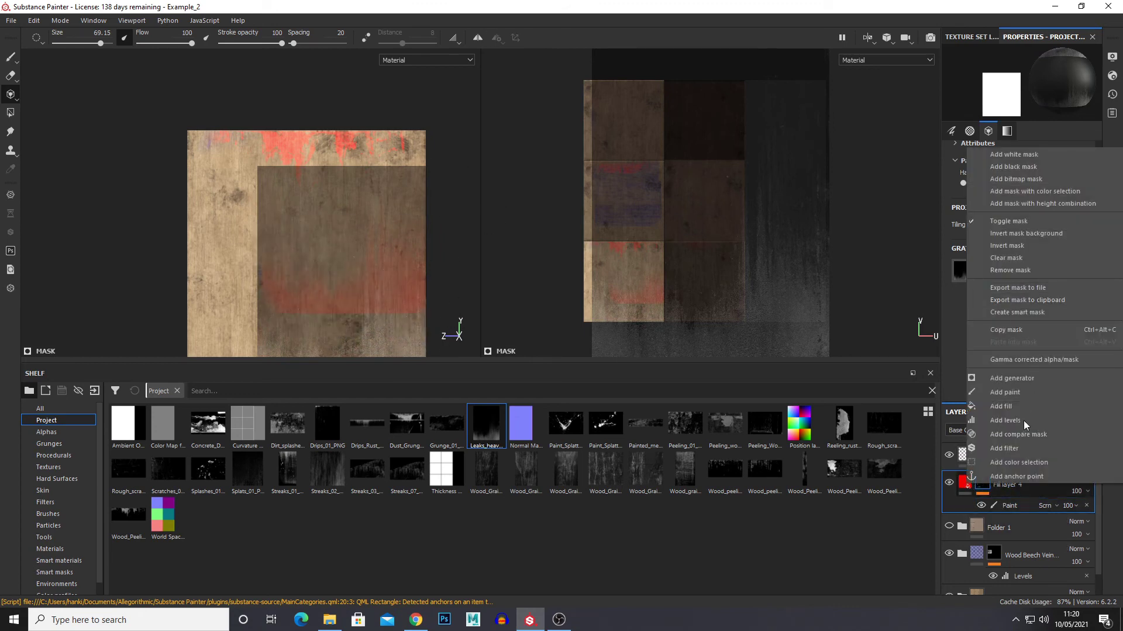
pyautogui.click(1024, 393)
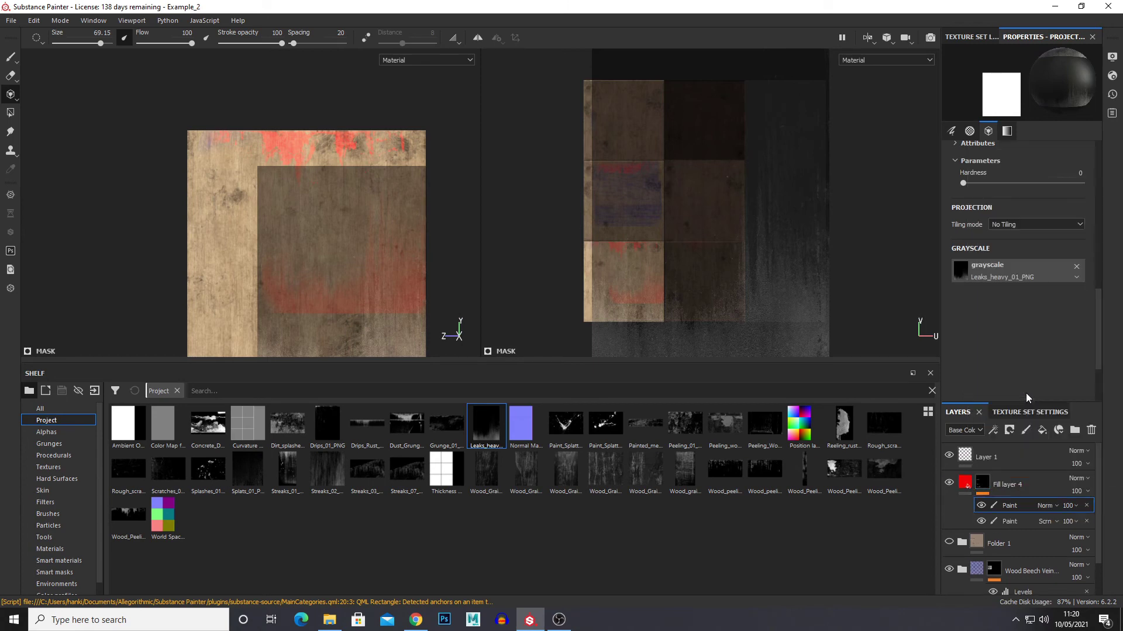
pyautogui.click(1042, 507)
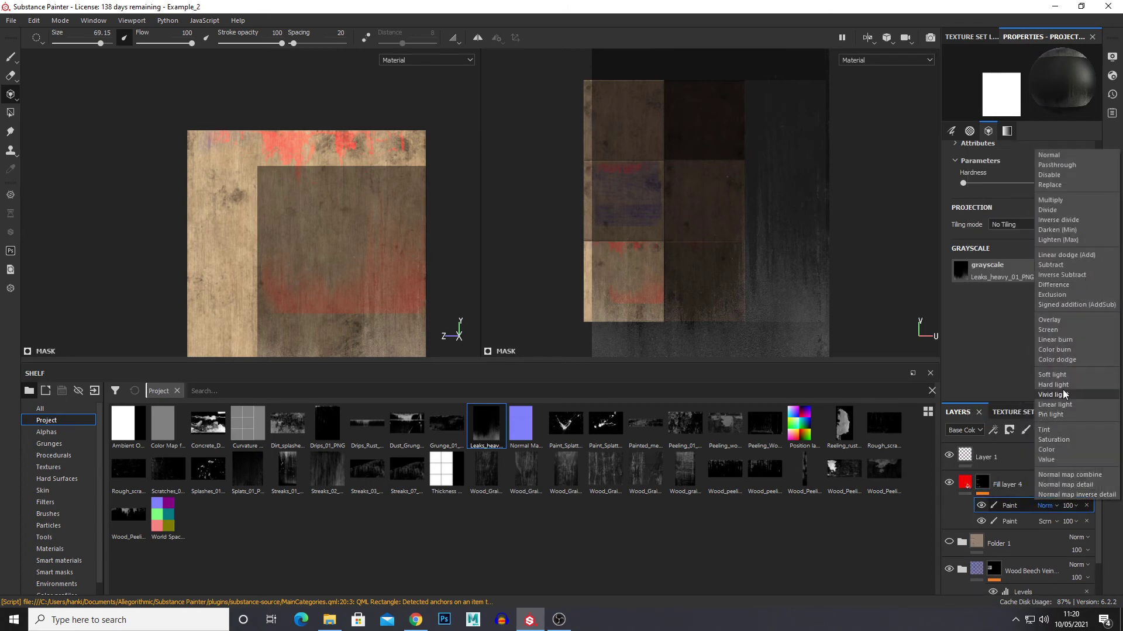
pyautogui.click(1047, 326)
pyautogui.moveTo(369, 314)
pyautogui.mouseDown()
pyautogui.moveTo(371, 267)
pyautogui.moveTo(350, 264)
pyautogui.moveTo(364, 257)
pyautogui.moveTo(353, 356)
pyautogui.moveTo(322, 351)
pyautogui.mouseUp()
pyautogui.keyDown('alt'); pyautogui.moveTo(321, 318); pyautogui.dragTo(325, 255, button='middle'); pyautogui.keyUp('alt')
pyautogui.press('1')
# Examine the layered red peeling paint and leaks on the cube's side and top faces, and the effects available for the mask
pyautogui.keyDown('alt'); pyautogui.moveTo(225, 120); pyautogui.dragTo(231, 158); pyautogui.keyUp('alt')
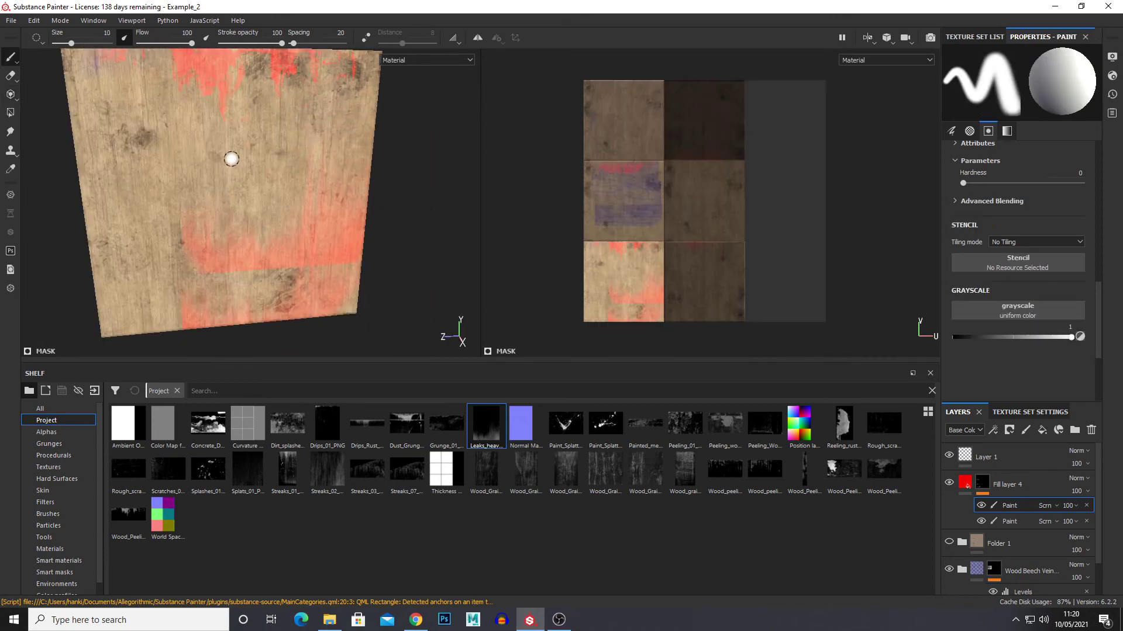
pyautogui.keyDown('alt'); pyautogui.moveTo(231, 158); pyautogui.dragTo(244, 251, button='middle'); pyautogui.keyUp('alt')
pyautogui.keyDown('alt'); pyautogui.moveTo(235, 206); pyautogui.dragTo(624, 361, button='right'); pyautogui.keyUp('alt')
pyautogui.moveTo(264, 218)
pyautogui.keyDown('alt'); pyautogui.mouseDown()
pyautogui.moveTo(319, 266)
pyautogui.moveTo(267, 217)
pyautogui.mouseUp(); pyautogui.keyUp('alt')
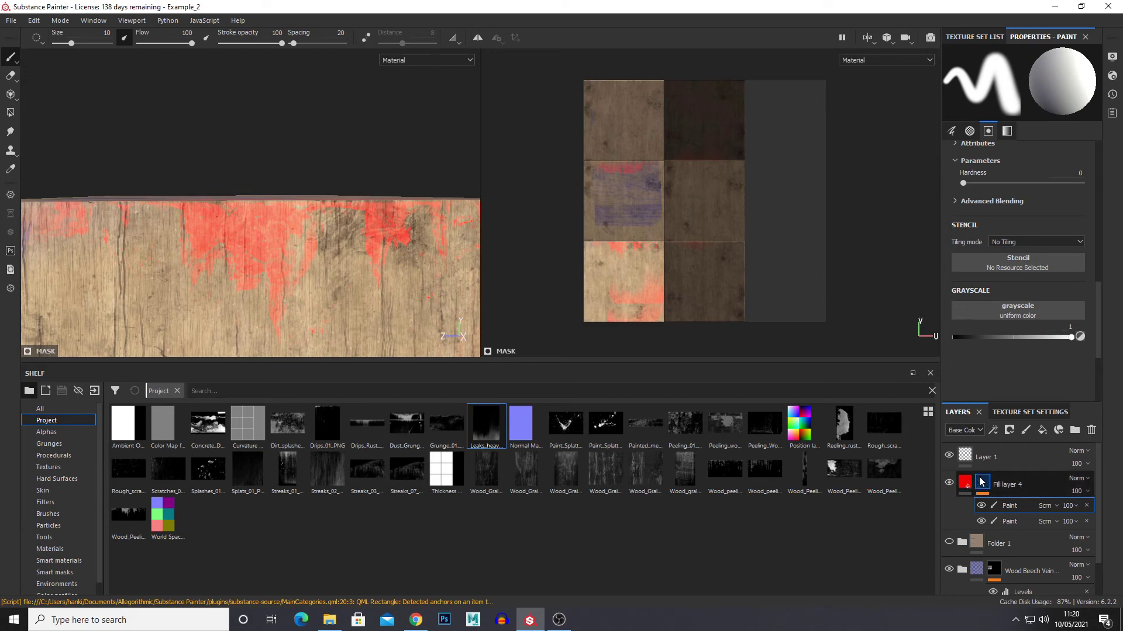
pyautogui.click(982, 482)
pyautogui.rightClick(982, 482)
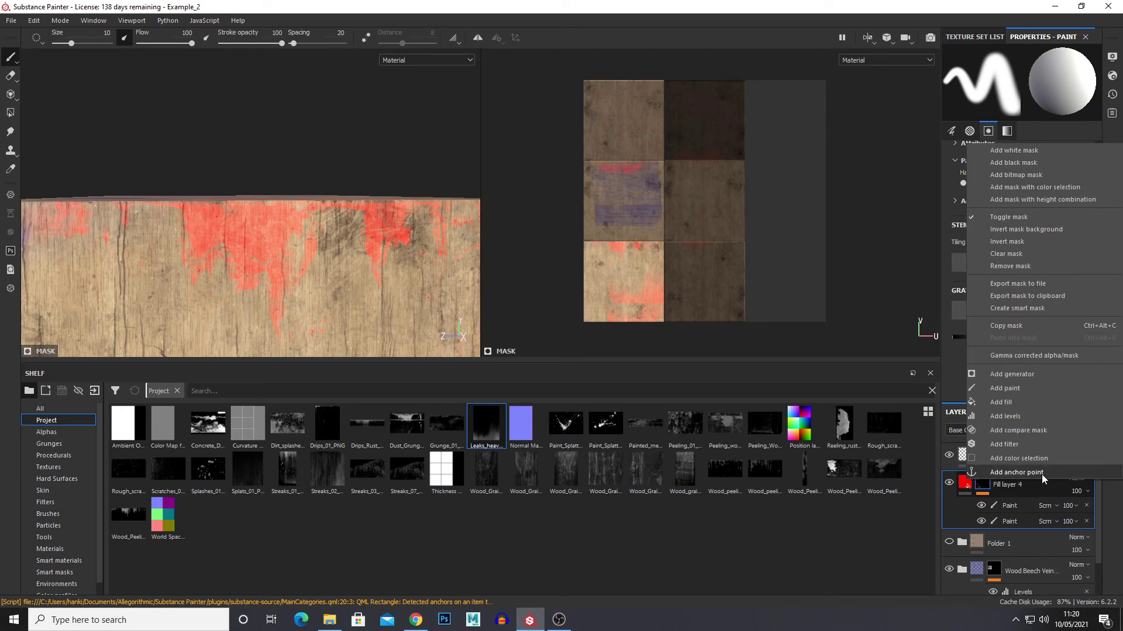
pyautogui.click(326, 268)
pyautogui.keyDown('alt'); pyautogui.moveTo(328, 270); pyautogui.dragTo(330, 262, button='middle'); pyautogui.keyUp('alt')
pyautogui.scroll(-3, 332, 262)
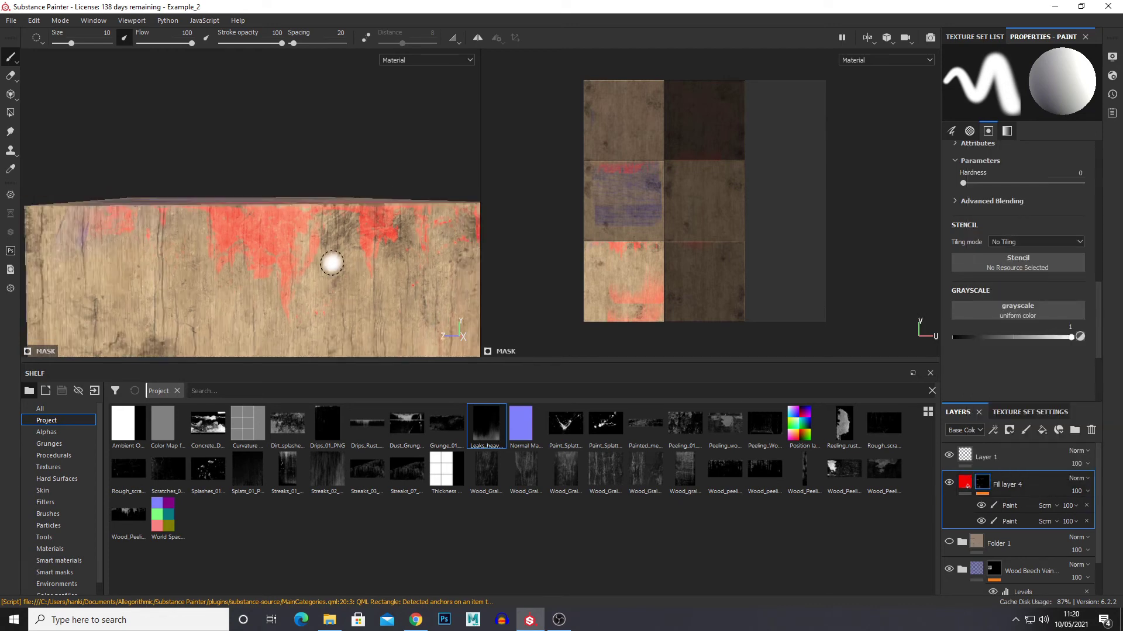
pyautogui.moveTo(331, 263)
pyautogui.keyDown('alt'); pyautogui.mouseDown()
pyautogui.moveTo(358, 288)
pyautogui.moveTo(296, 325)
pyautogui.moveTo(320, 270)
pyautogui.mouseUp(); pyautogui.keyUp('alt')
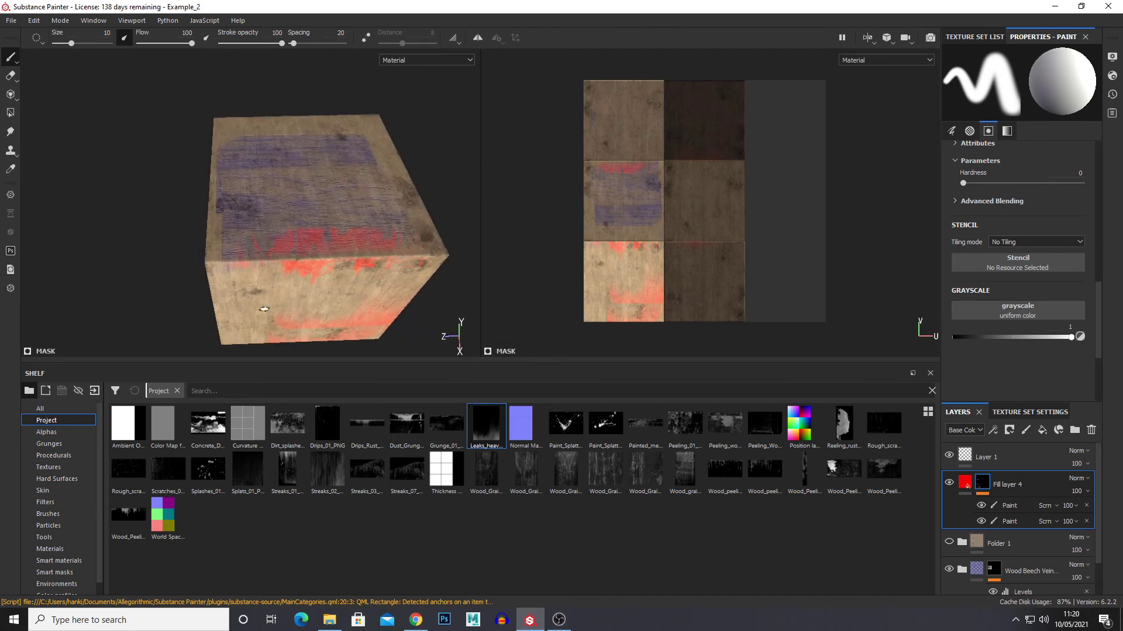
pyautogui.keyDown('alt'); pyautogui.moveTo(264, 309); pyautogui.dragTo(240, 316, button='middle'); pyautogui.keyUp('alt')
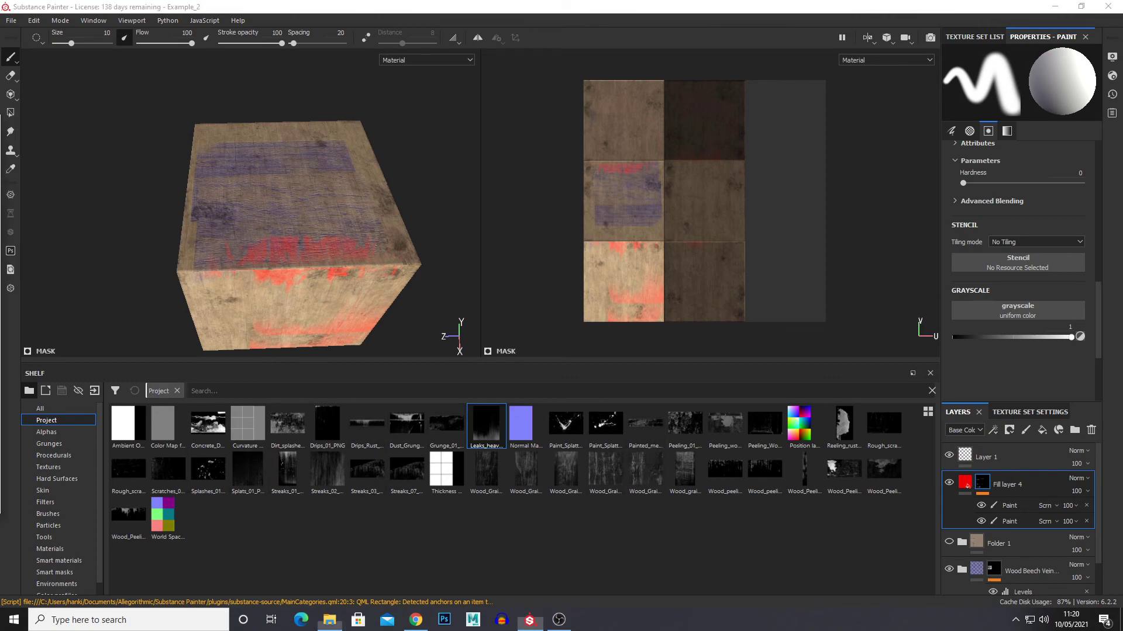
# Switch to File Explorer to view the stencil pack's PNGs folder
pyautogui.click(329, 620)
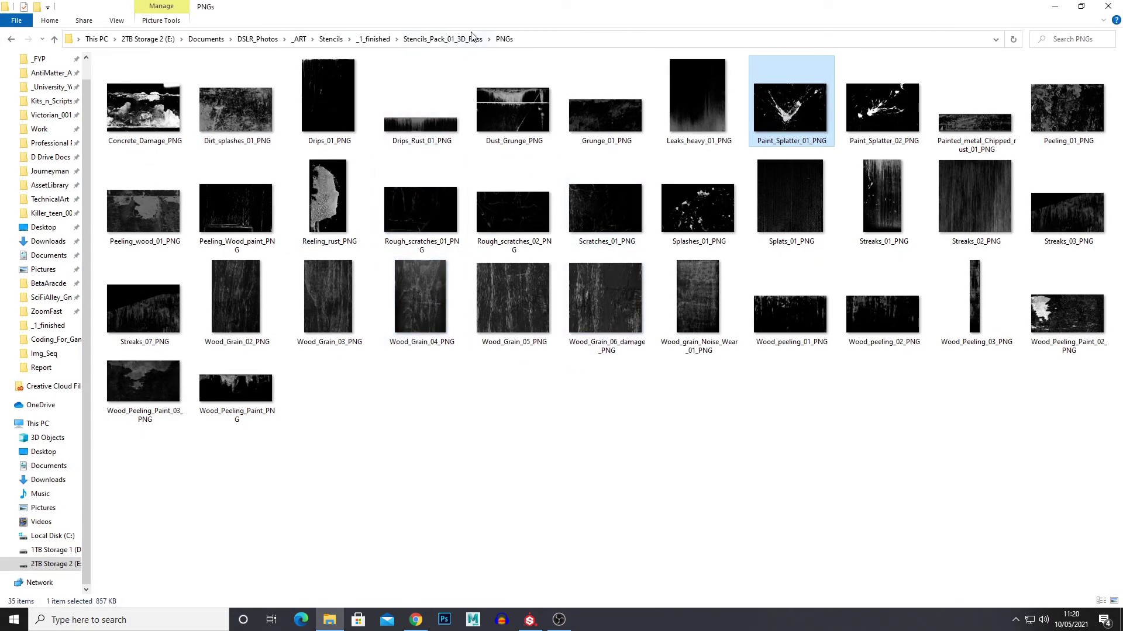
# Look through the stencil pack's Tiff folder in File Explorer, then return to Substance Painter
pyautogui.click(442, 38)
pyautogui.doubleClick(232, 91)
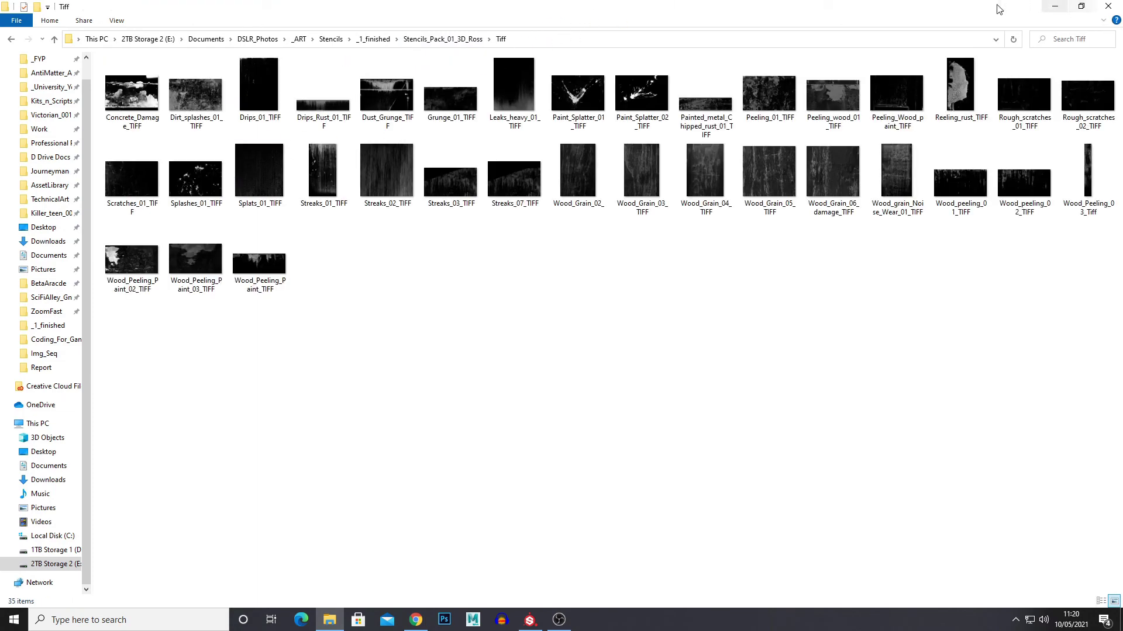
pyautogui.click(1054, 5)
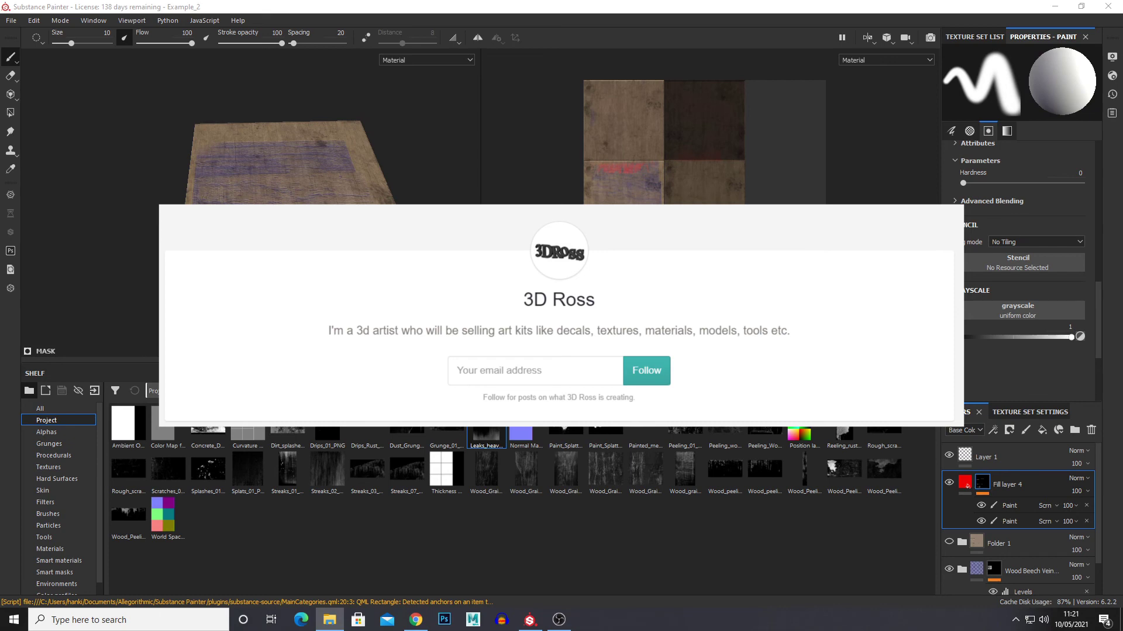
# Find the Smeared Wide finger grunge among the shelf's grunges and assign it as the grayscale for projecting onto the red layer's mask
pyautogui.moveTo(316, 269)
pyautogui.keyDown('alt'); pyautogui.mouseDown()
pyautogui.moveTo(319, 245)
pyautogui.moveTo(281, 263)
pyautogui.moveTo(327, 243)
pyautogui.moveTo(292, 281)
pyautogui.mouseUp(); pyautogui.keyUp('alt')
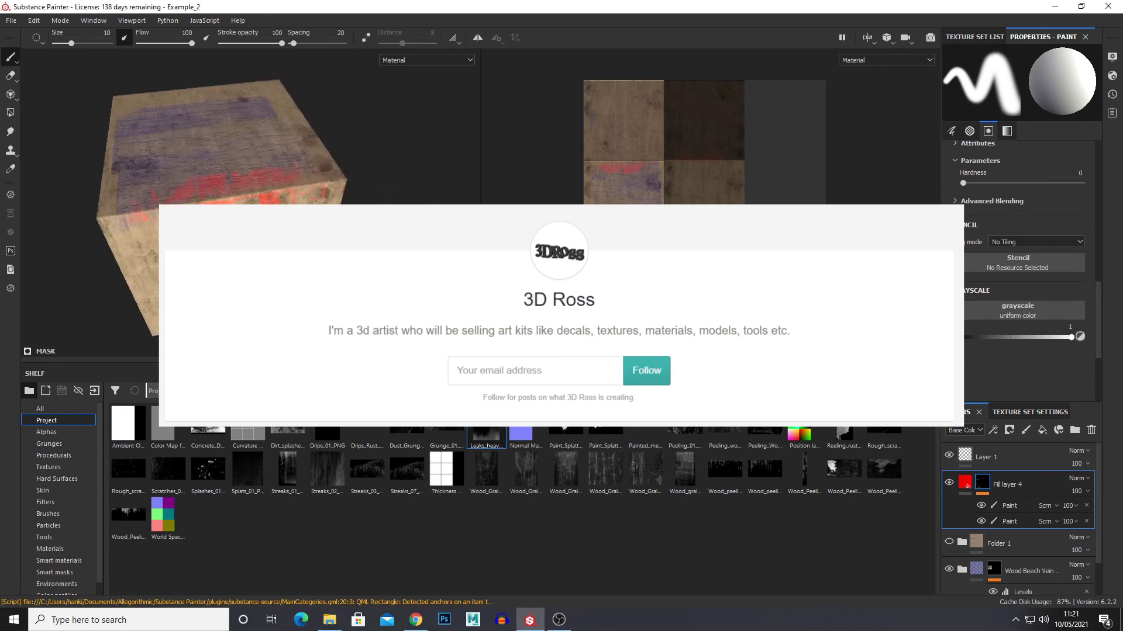
pyautogui.click(47, 441)
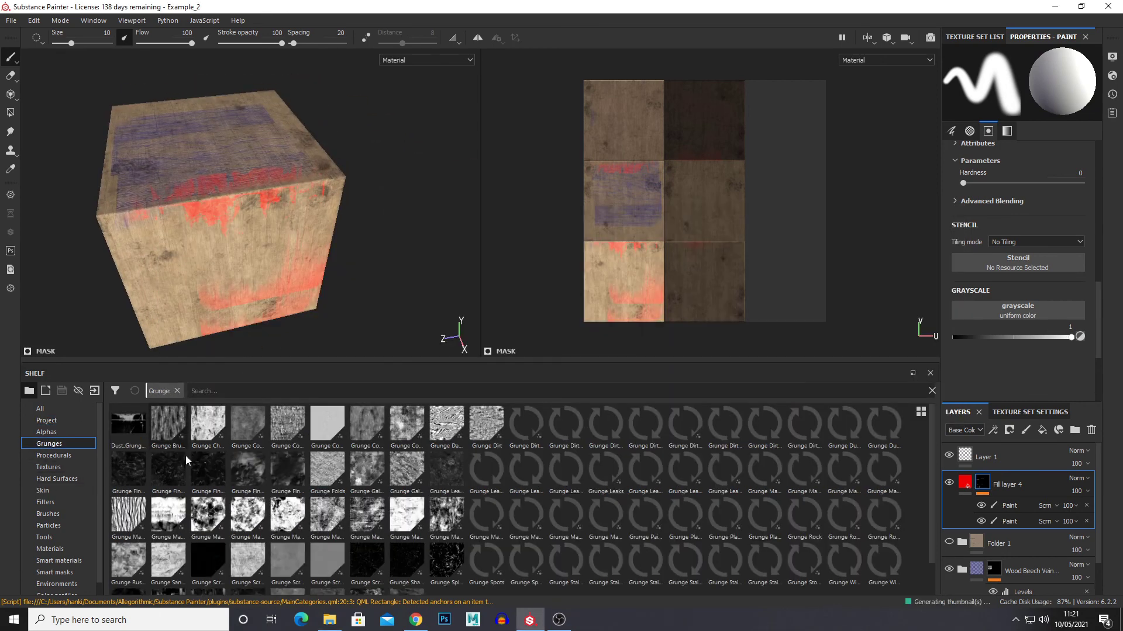
pyautogui.scroll(-1, 397, 500)
pyautogui.scroll(1, 351, 497)
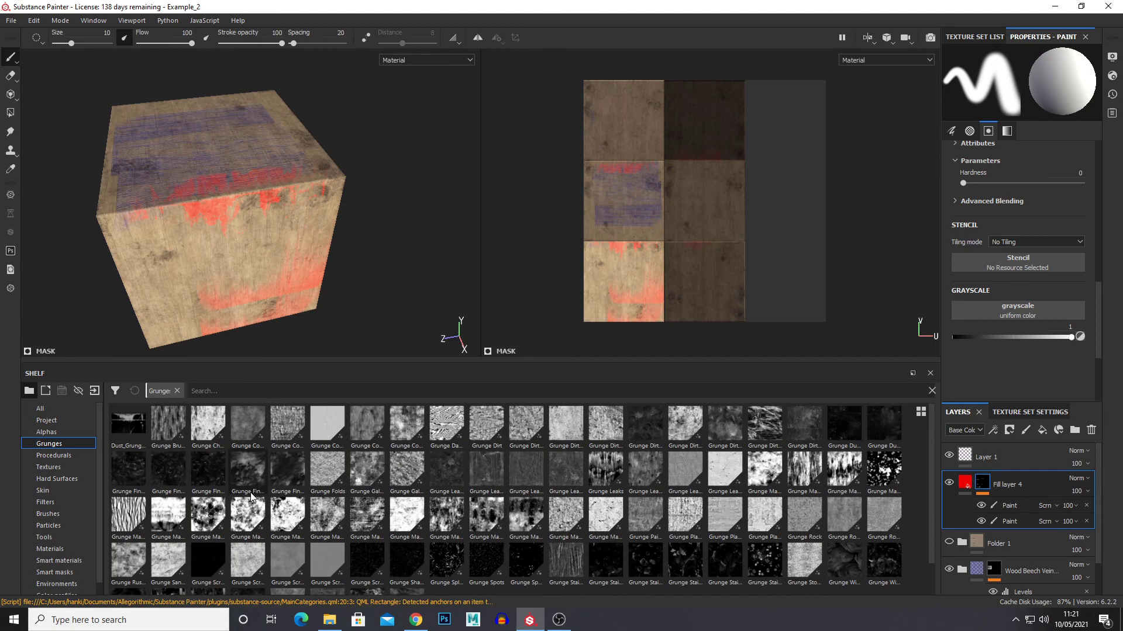
pyautogui.click(293, 468)
pyautogui.moveTo(292, 468)
pyautogui.mouseDown()
pyautogui.moveTo(832, 338)
pyautogui.moveTo(1012, 273)
pyautogui.mouseUp()
# Project the smeared grunge over the cube's side face on the red layer's mask, with its image fitted within the face
pyautogui.keyDown('alt'); pyautogui.moveTo(397, 286); pyautogui.dragTo(332, 225); pyautogui.keyUp('alt')
pyautogui.keyDown('alt'); pyautogui.moveTo(332, 225); pyautogui.dragTo(387, 194, button='middle'); pyautogui.keyUp('alt')
pyautogui.press('s')
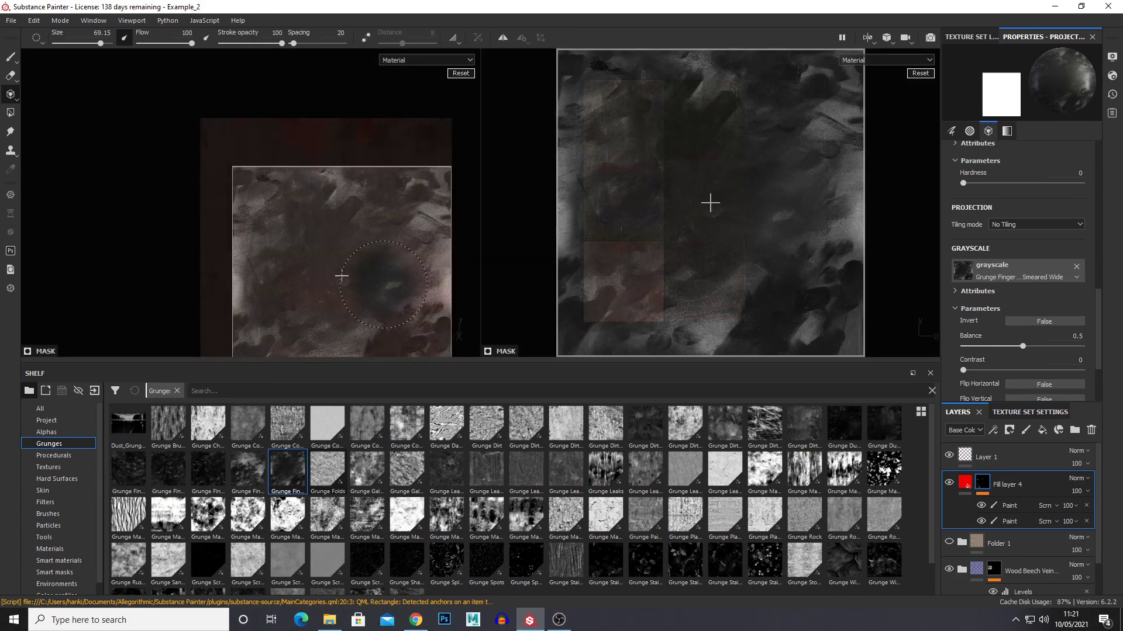
pyautogui.moveTo(384, 286); pyautogui.dragTo(368, 243, button='middle')
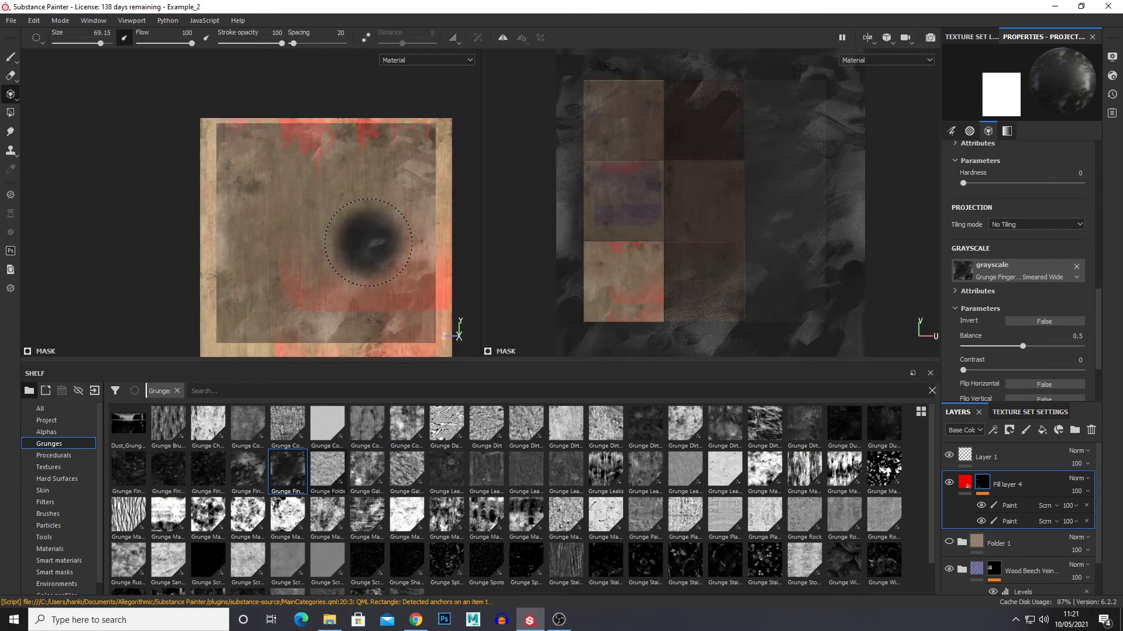
pyautogui.click(12, 58)
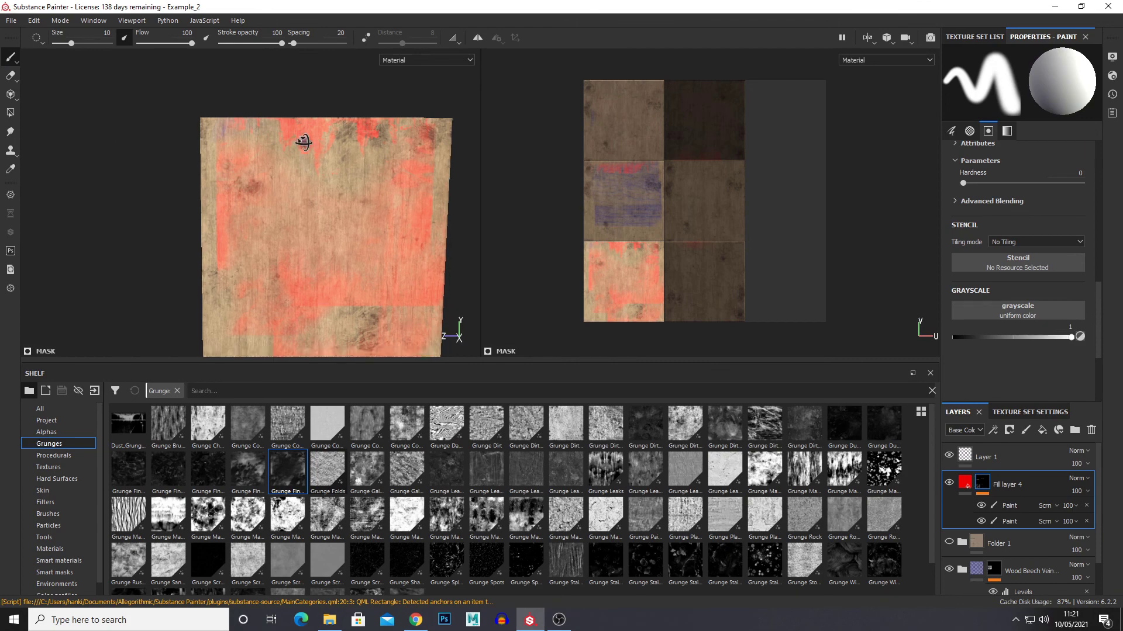
# Review the layered paint on the cube's top and side faces and glance at the stencil pack's Tiff files
pyautogui.moveTo(307, 146)
pyautogui.keyDown('alt'); pyautogui.mouseDown()
pyautogui.moveTo(315, 211)
pyautogui.moveTo(295, 257)
pyautogui.moveTo(280, 263)
pyautogui.mouseUp(); pyautogui.keyUp('alt')
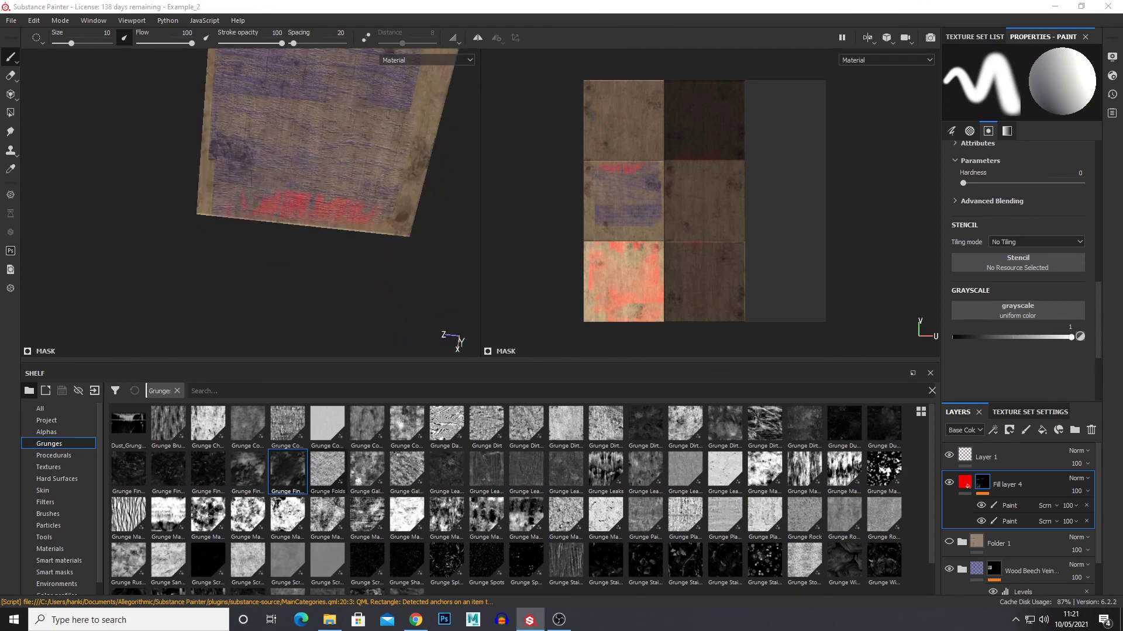
pyautogui.moveTo(0, 144); pyautogui.dragTo(223, 95)
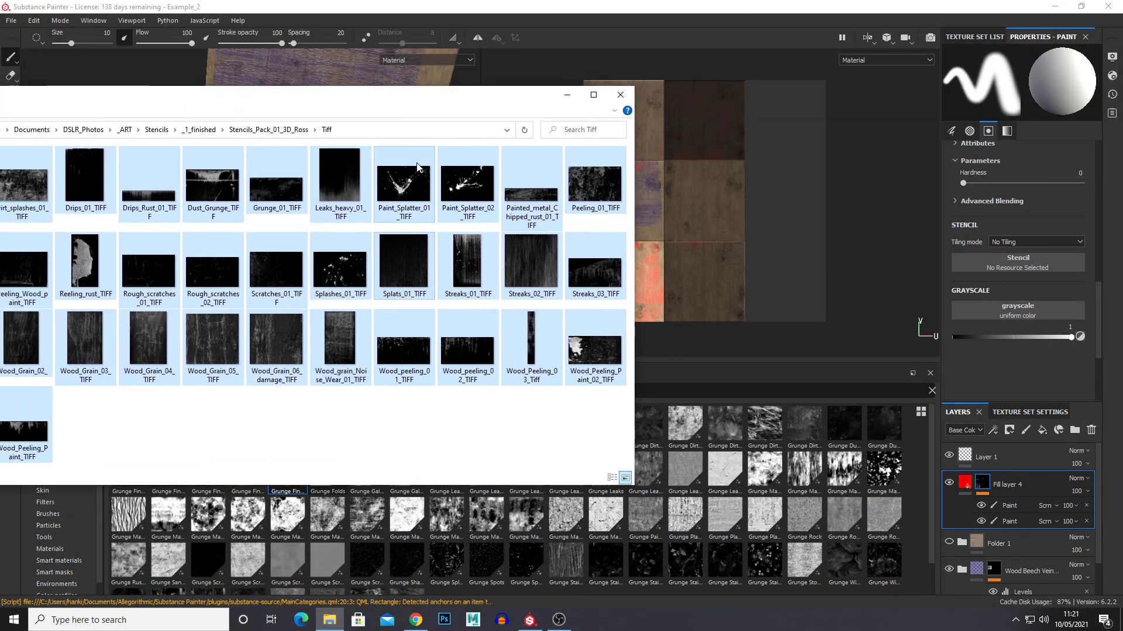
pyautogui.moveTo(391, 106); pyautogui.dragTo(0, 114)
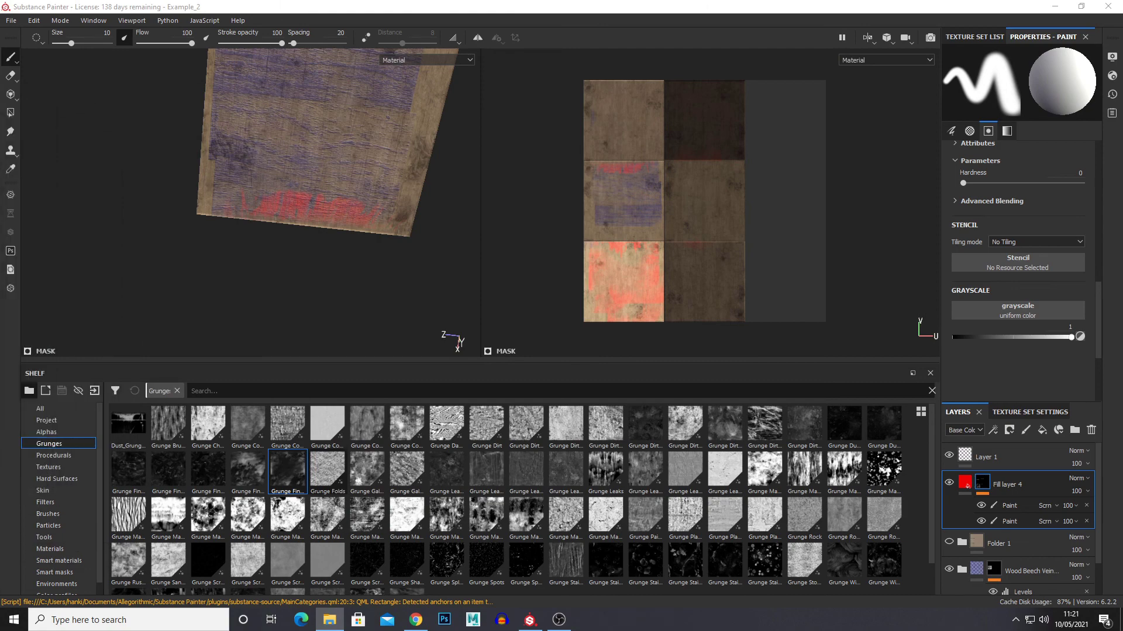
pyautogui.keyDown('alt'); pyautogui.moveTo(265, 191); pyautogui.dragTo(224, 222); pyautogui.keyUp('alt')
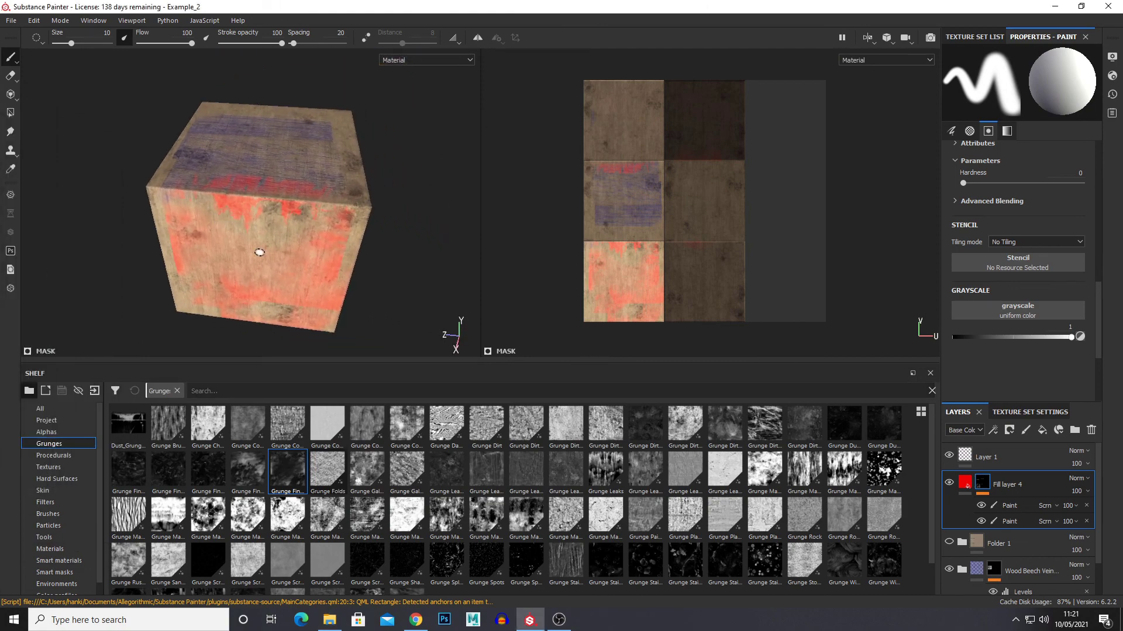